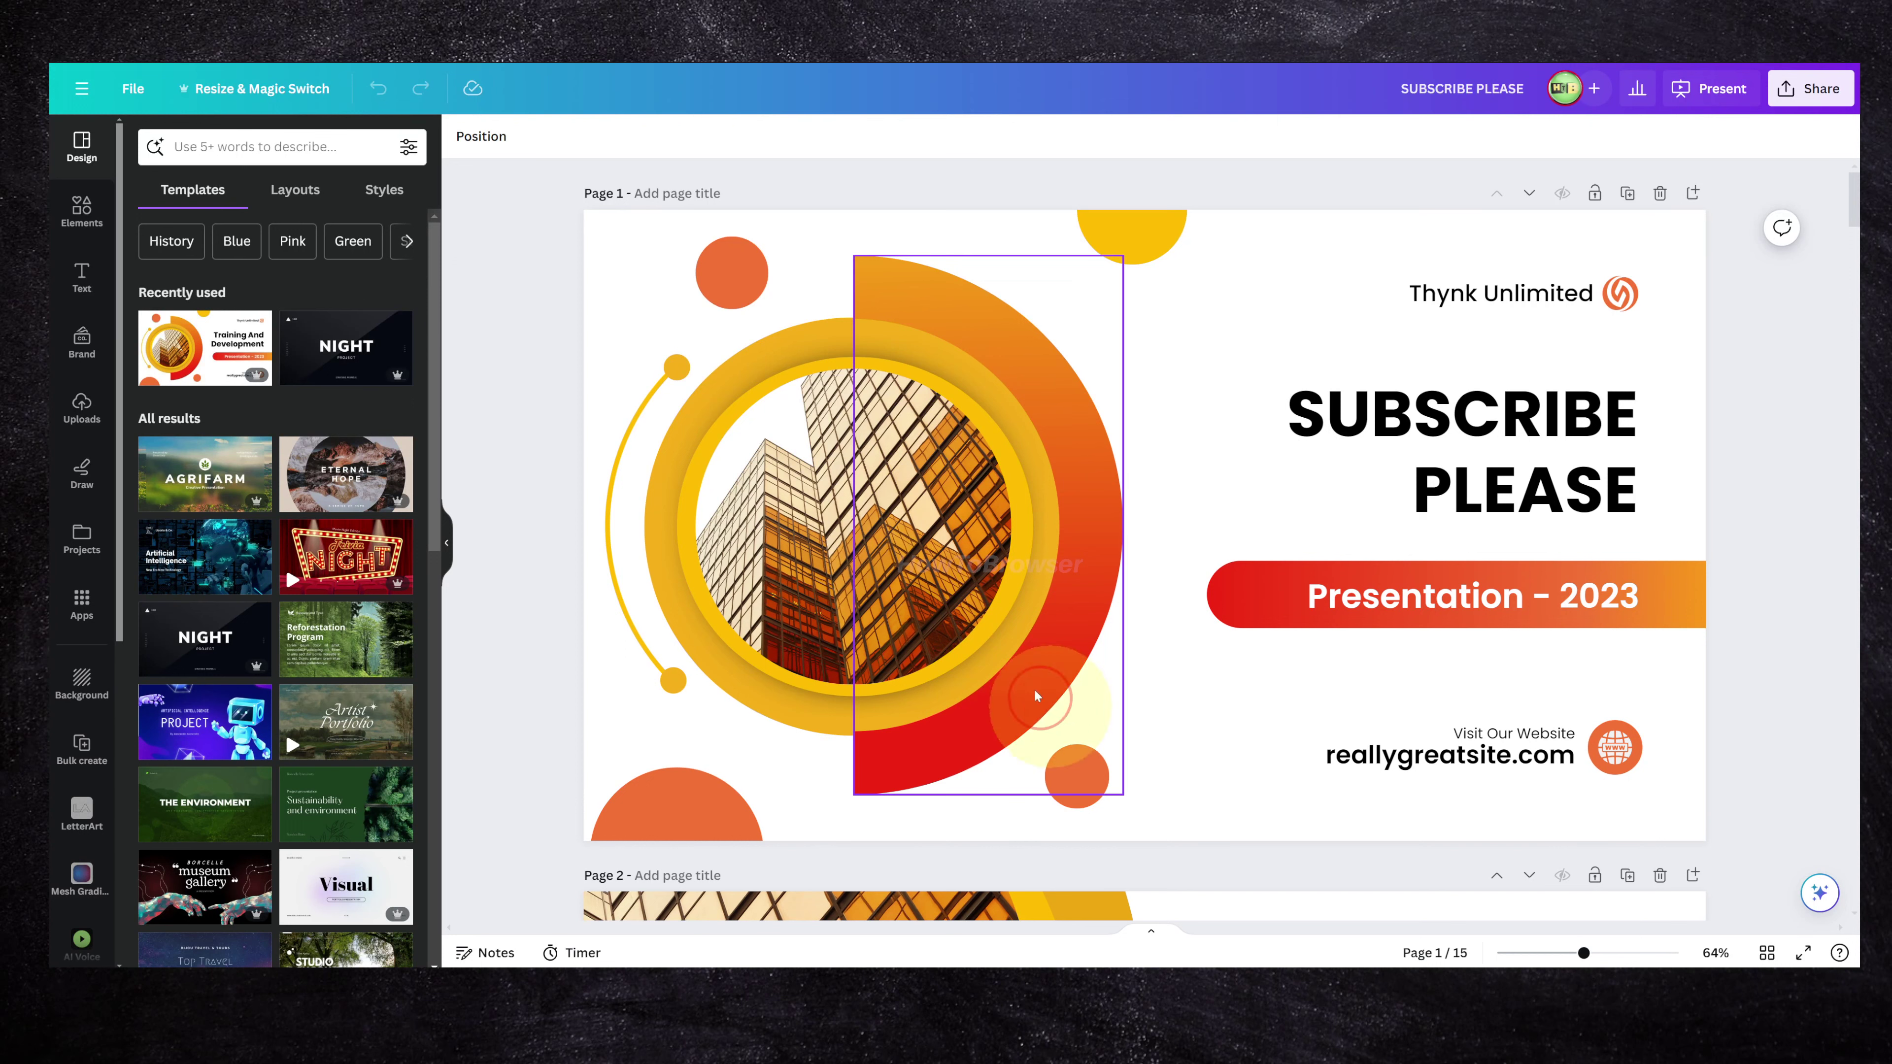
Step: Drag the building photo up-left, the orange arc right, and a yellow circle down-left
left_click(892, 452)
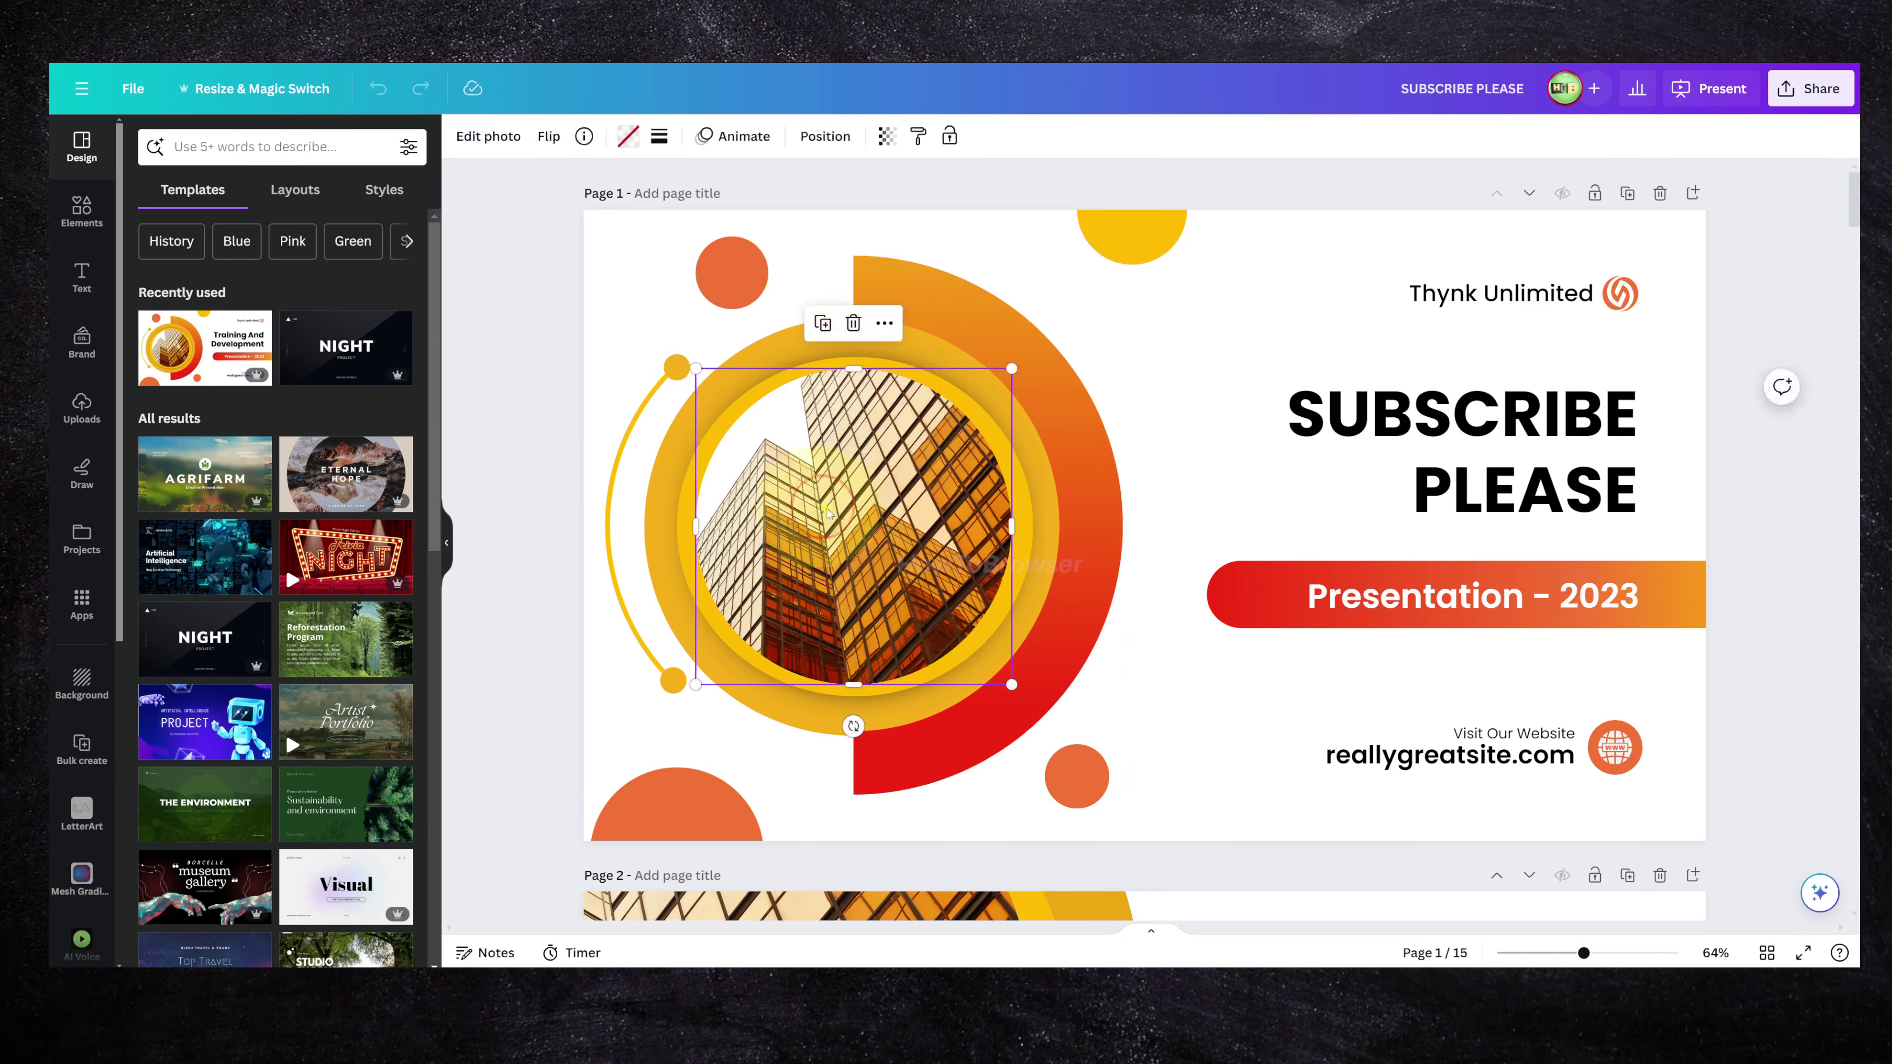
left_click_drag(892, 452, 825, 363)
left_click_drag(961, 504, 1154, 507)
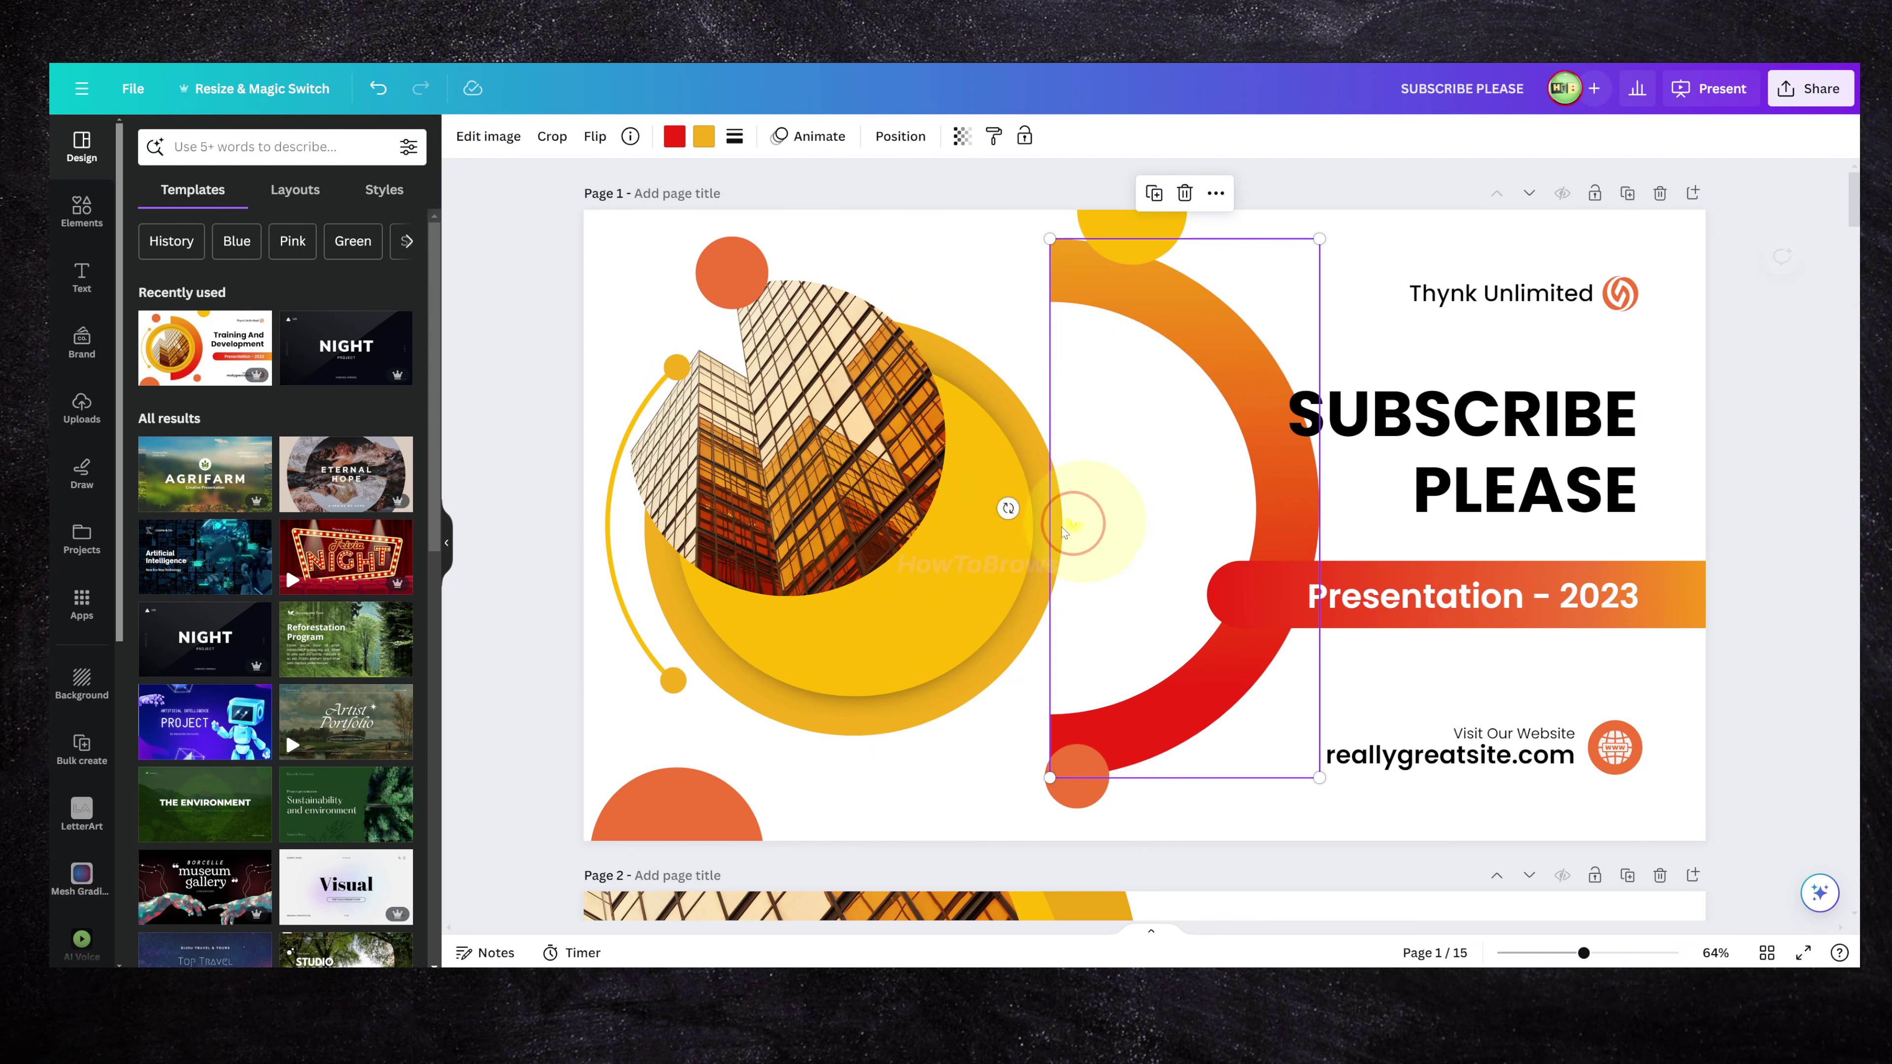
left_click_drag(931, 567, 1011, 659)
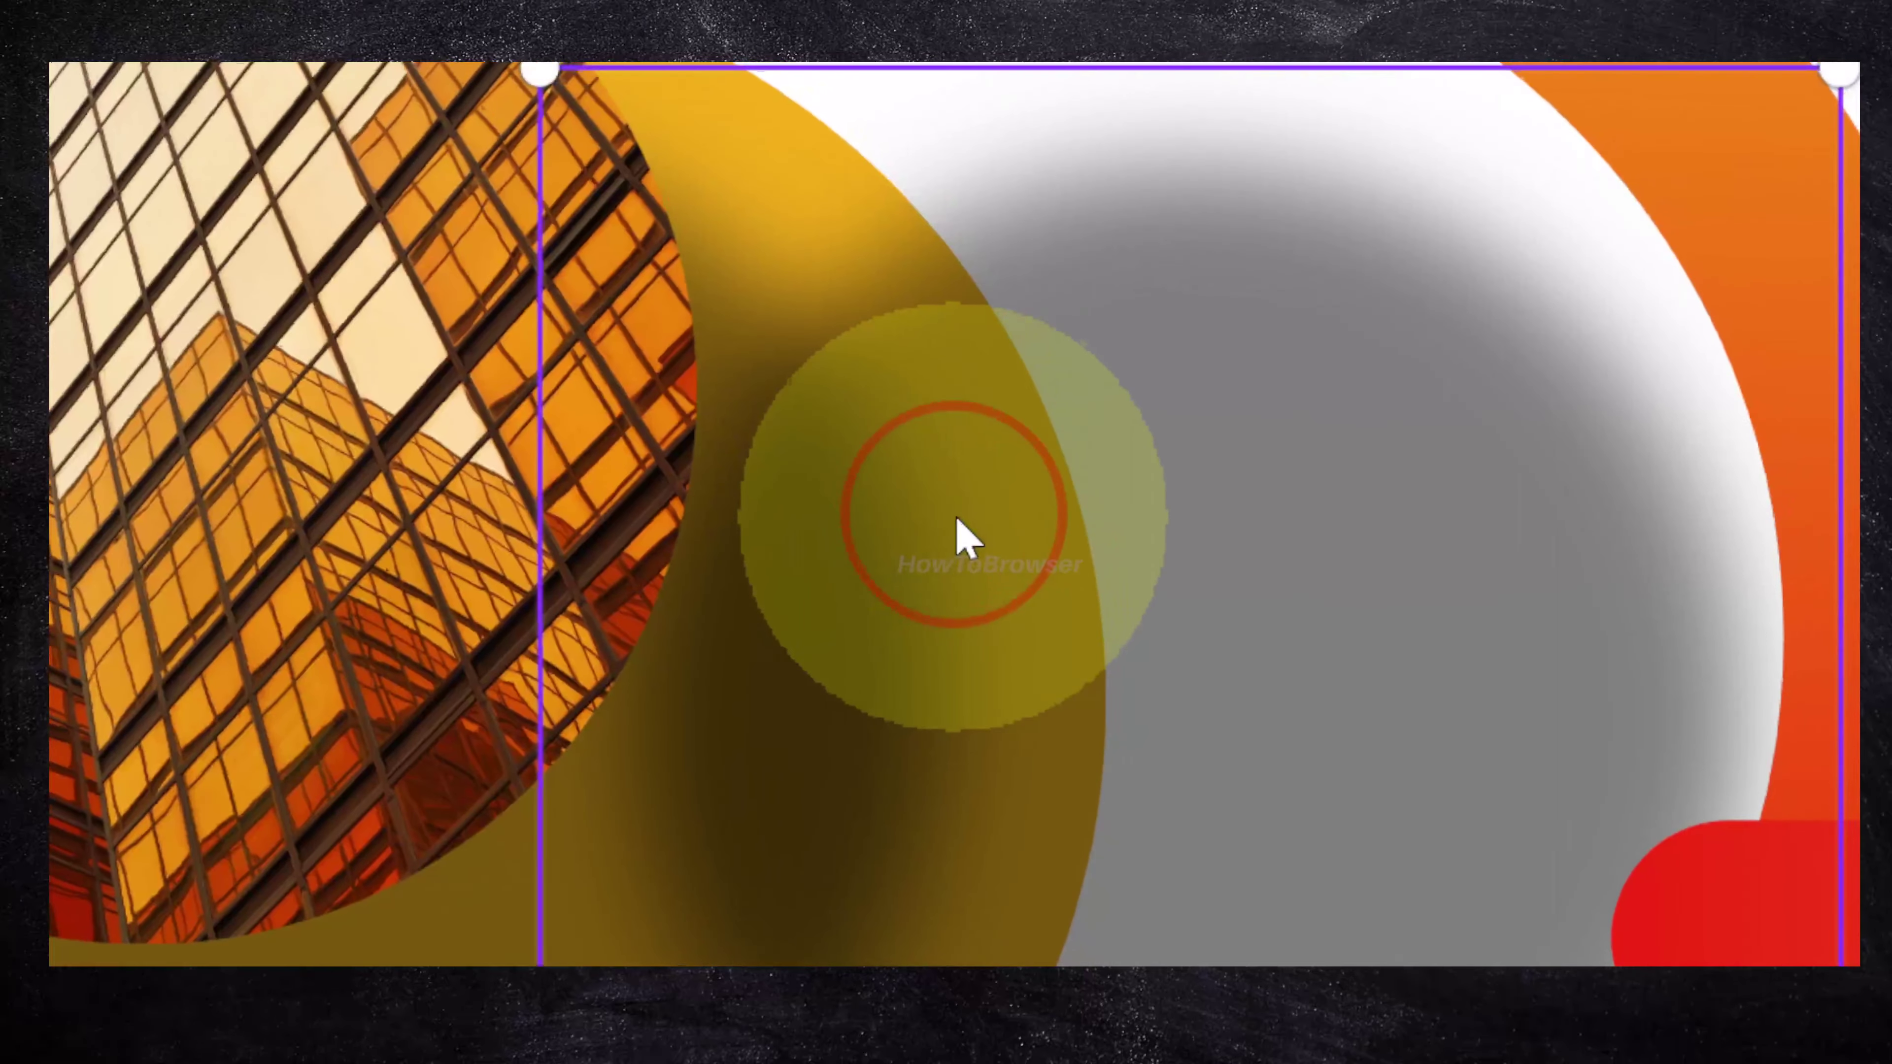
Step: Bring up the orange arc's right-click menu and its Layer submenu
right_click(1006, 481)
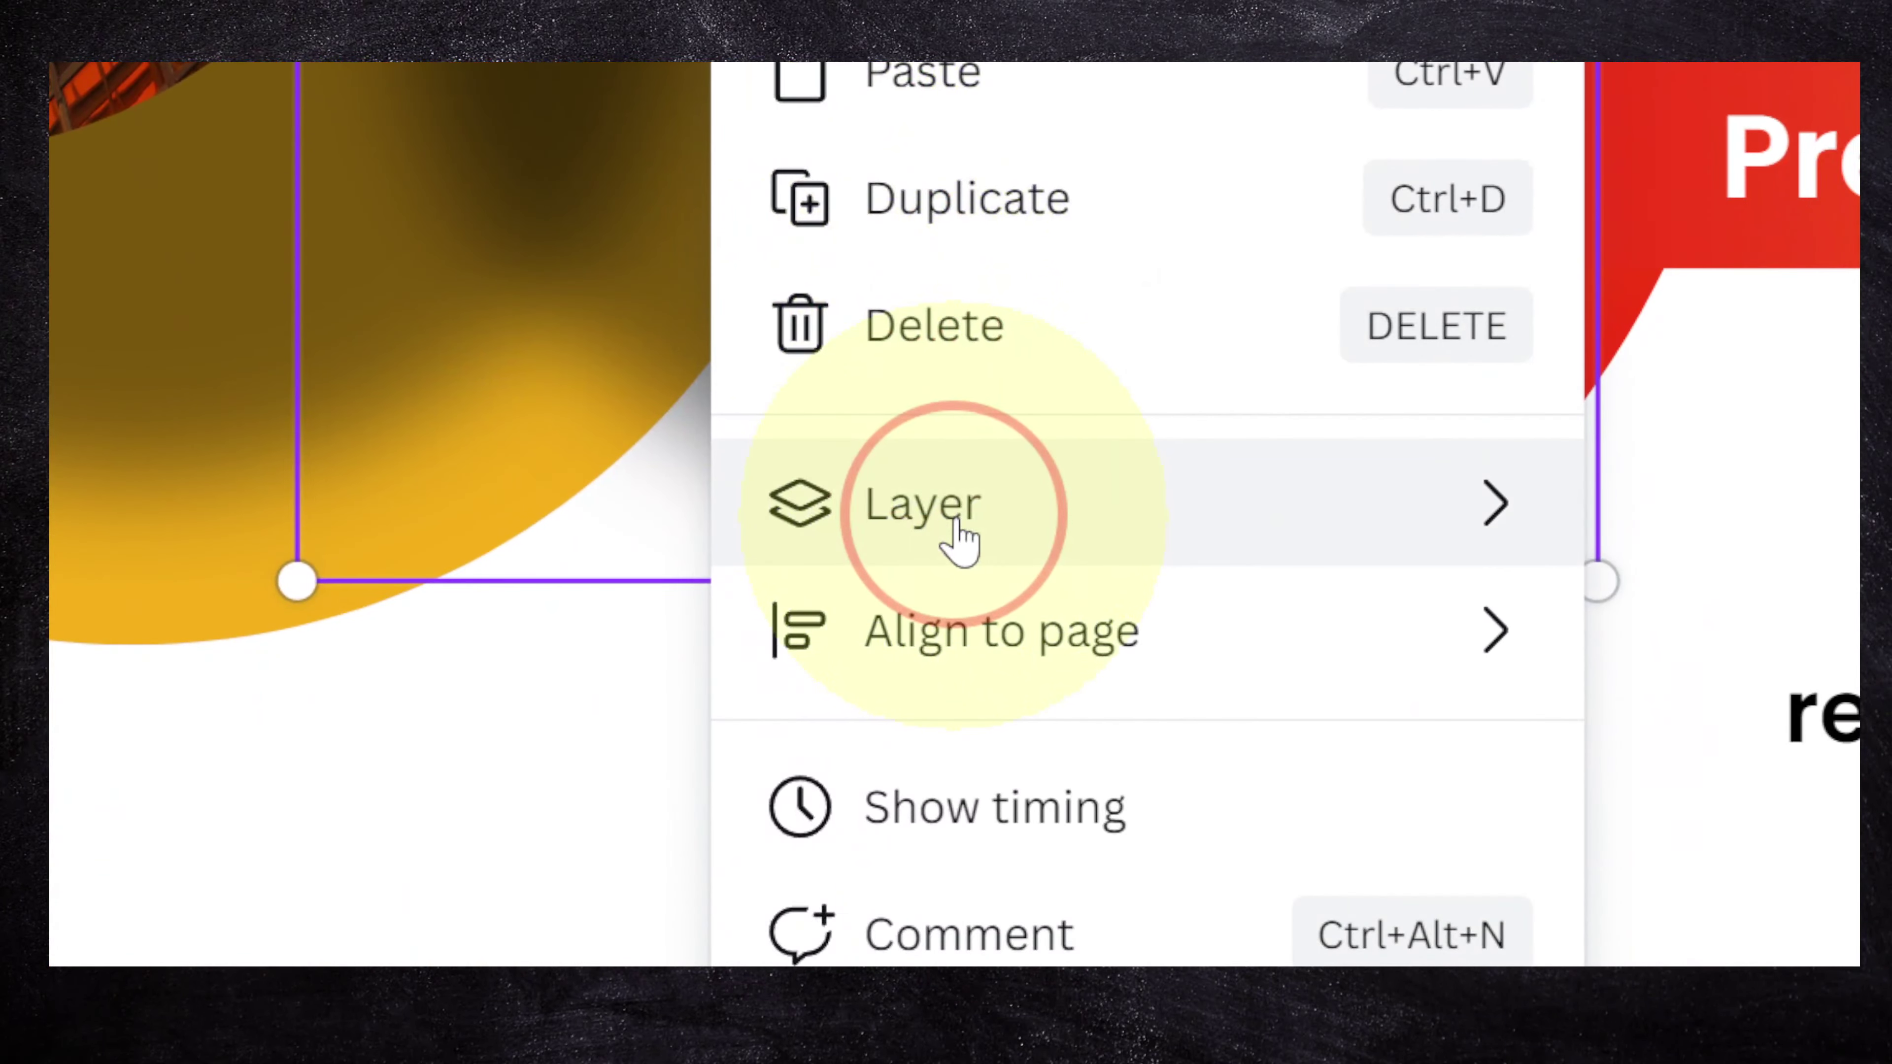
mouse_move(958, 525)
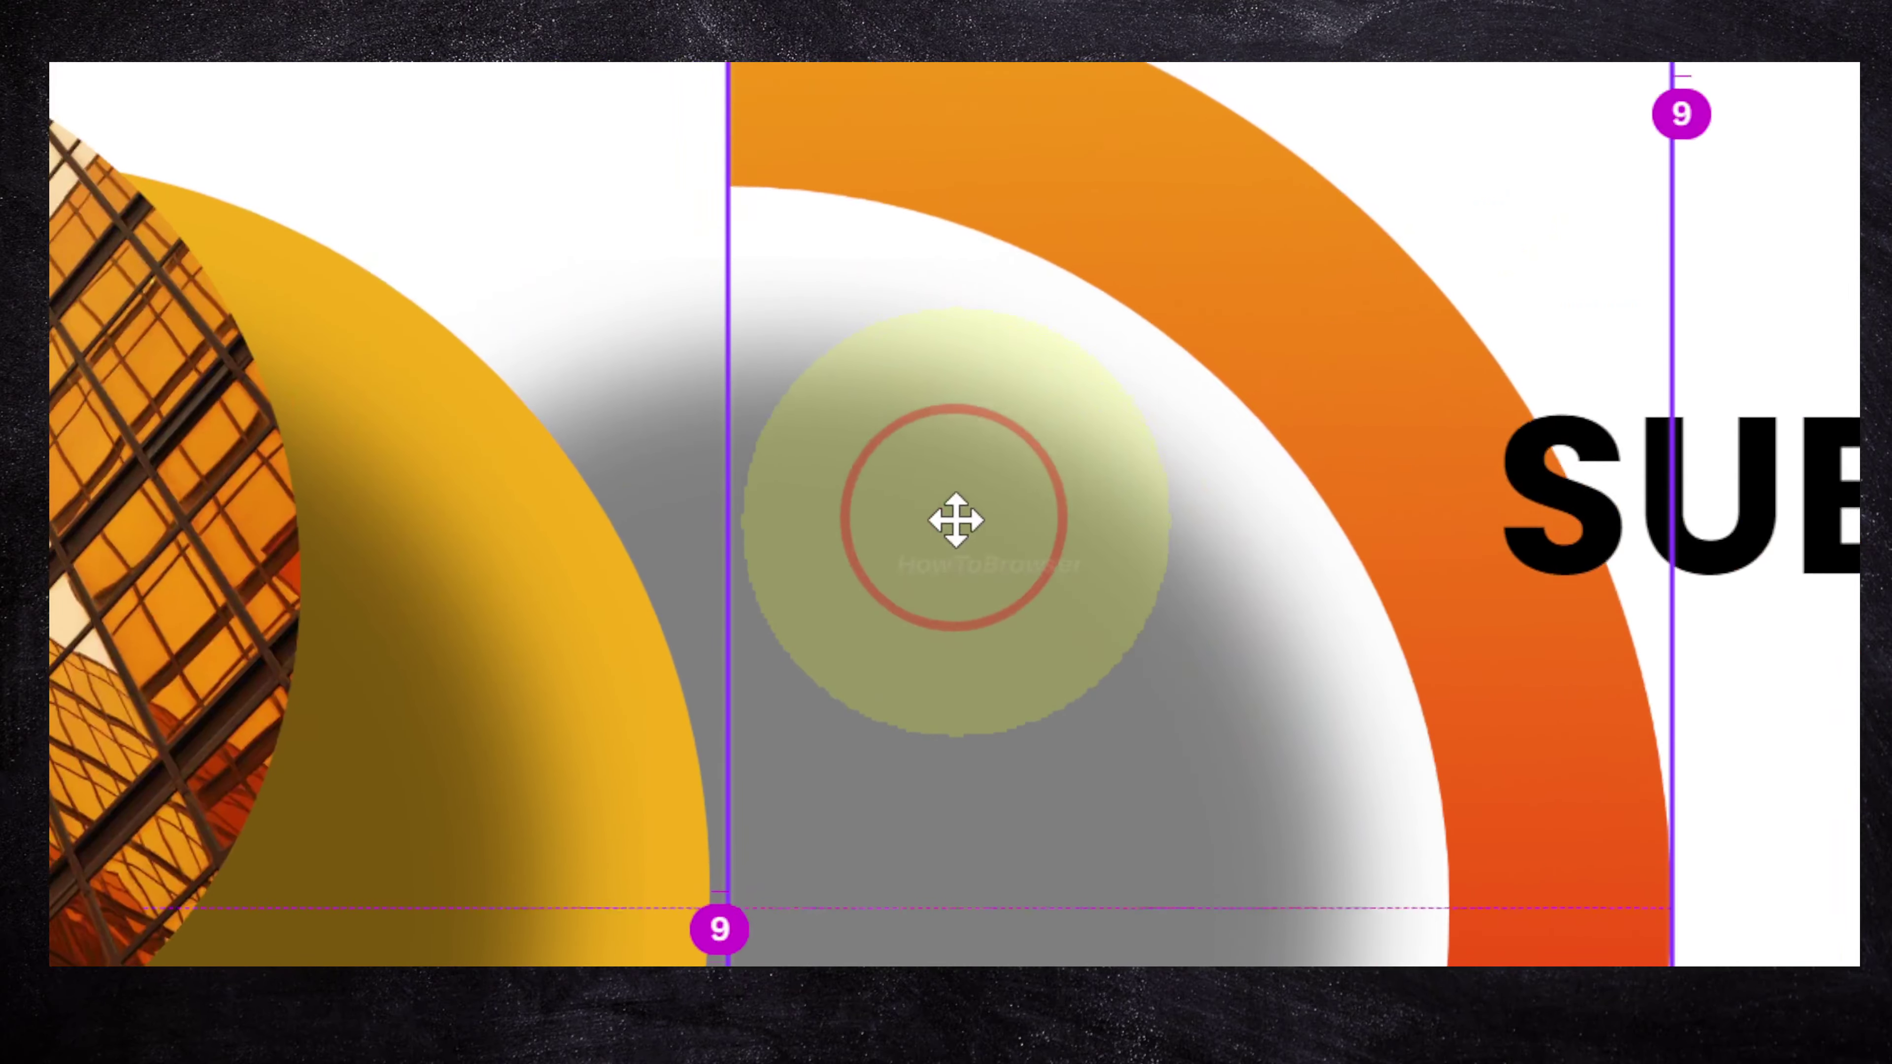
right_click(965, 535)
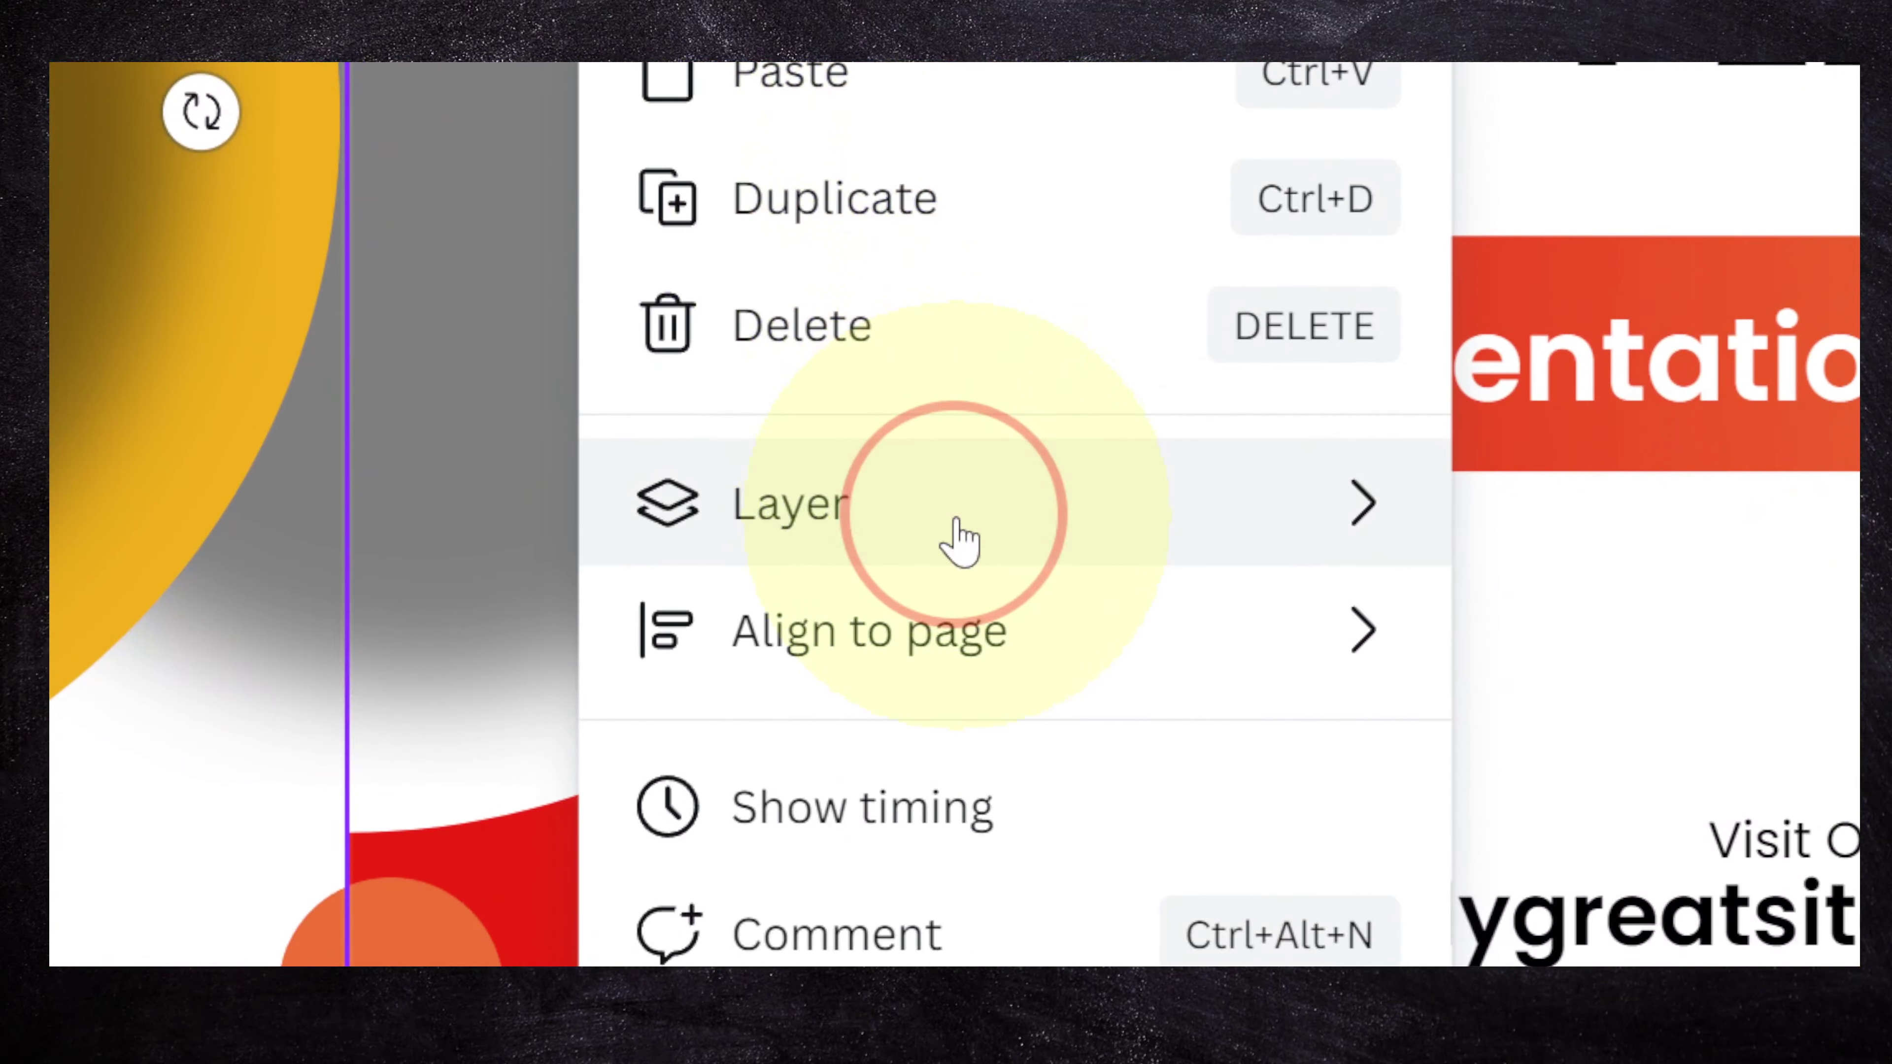
mouse_move(946, 537)
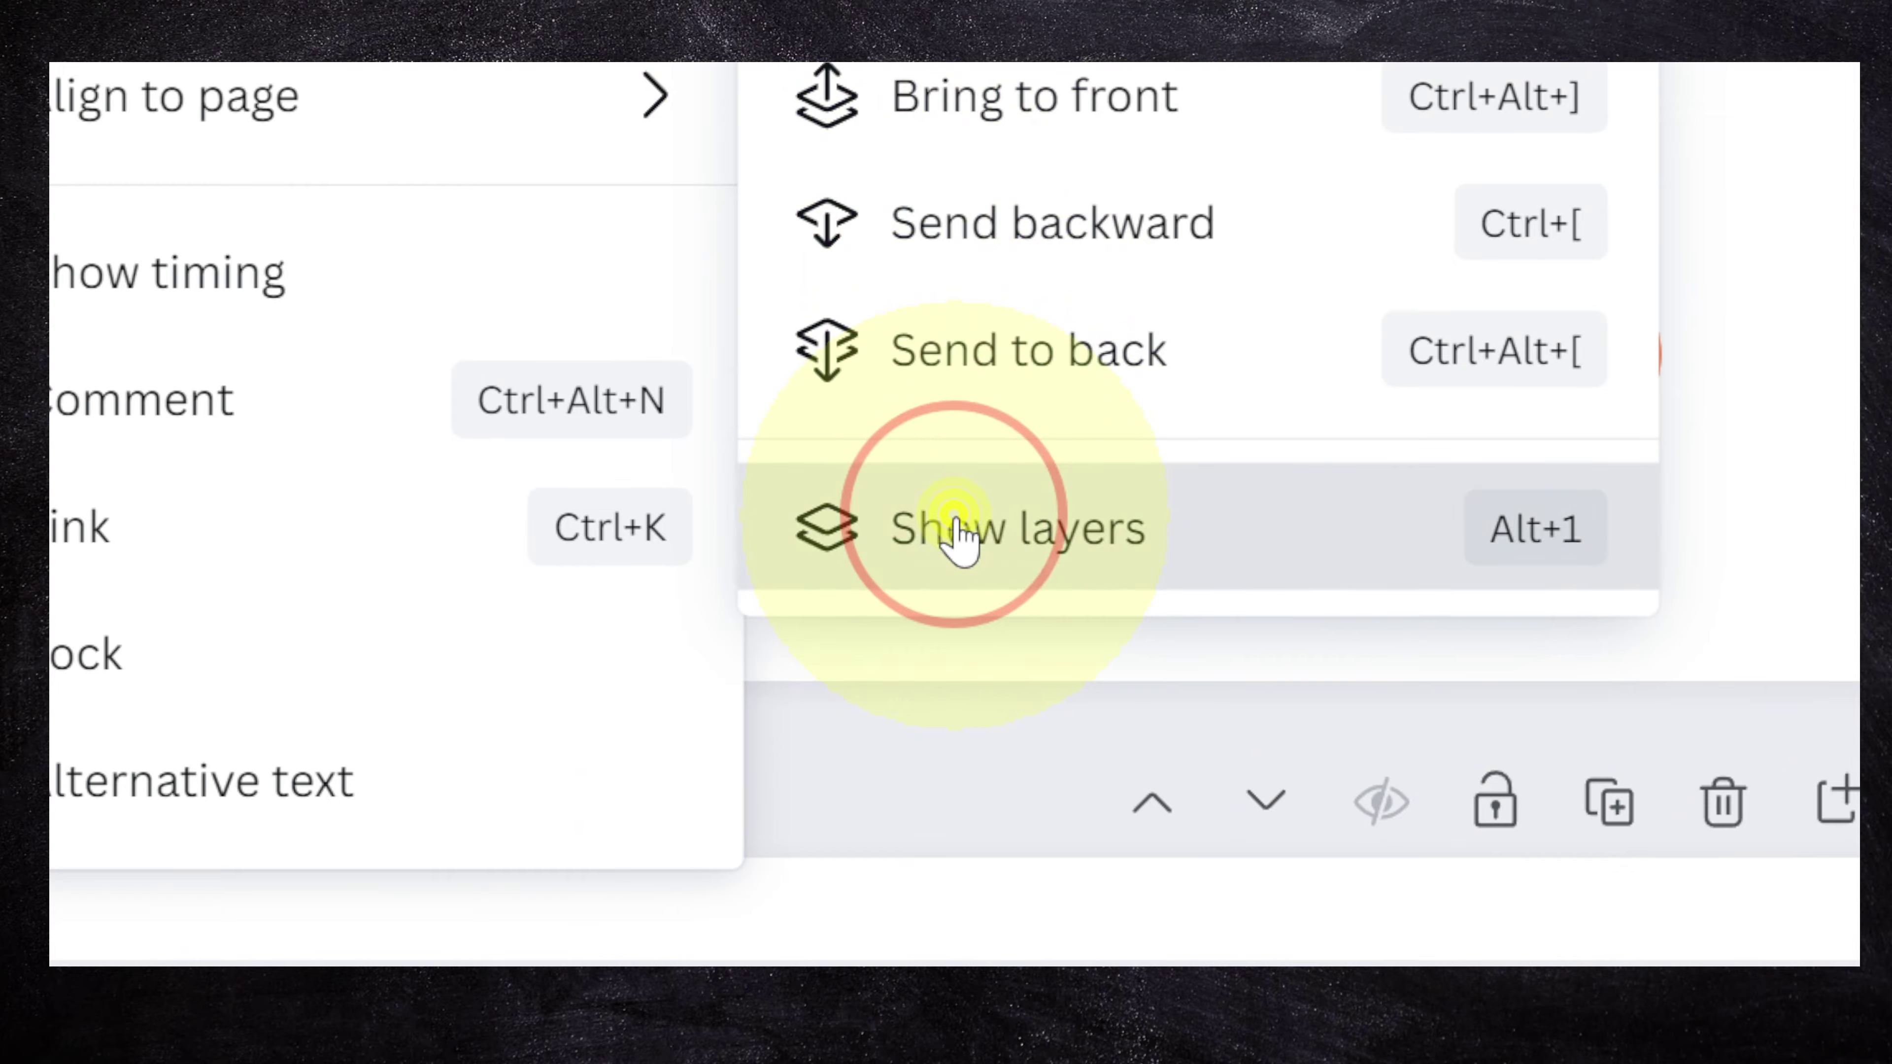
Step: Show the Layers panel for page 1 and scroll through its list
left_click(954, 532)
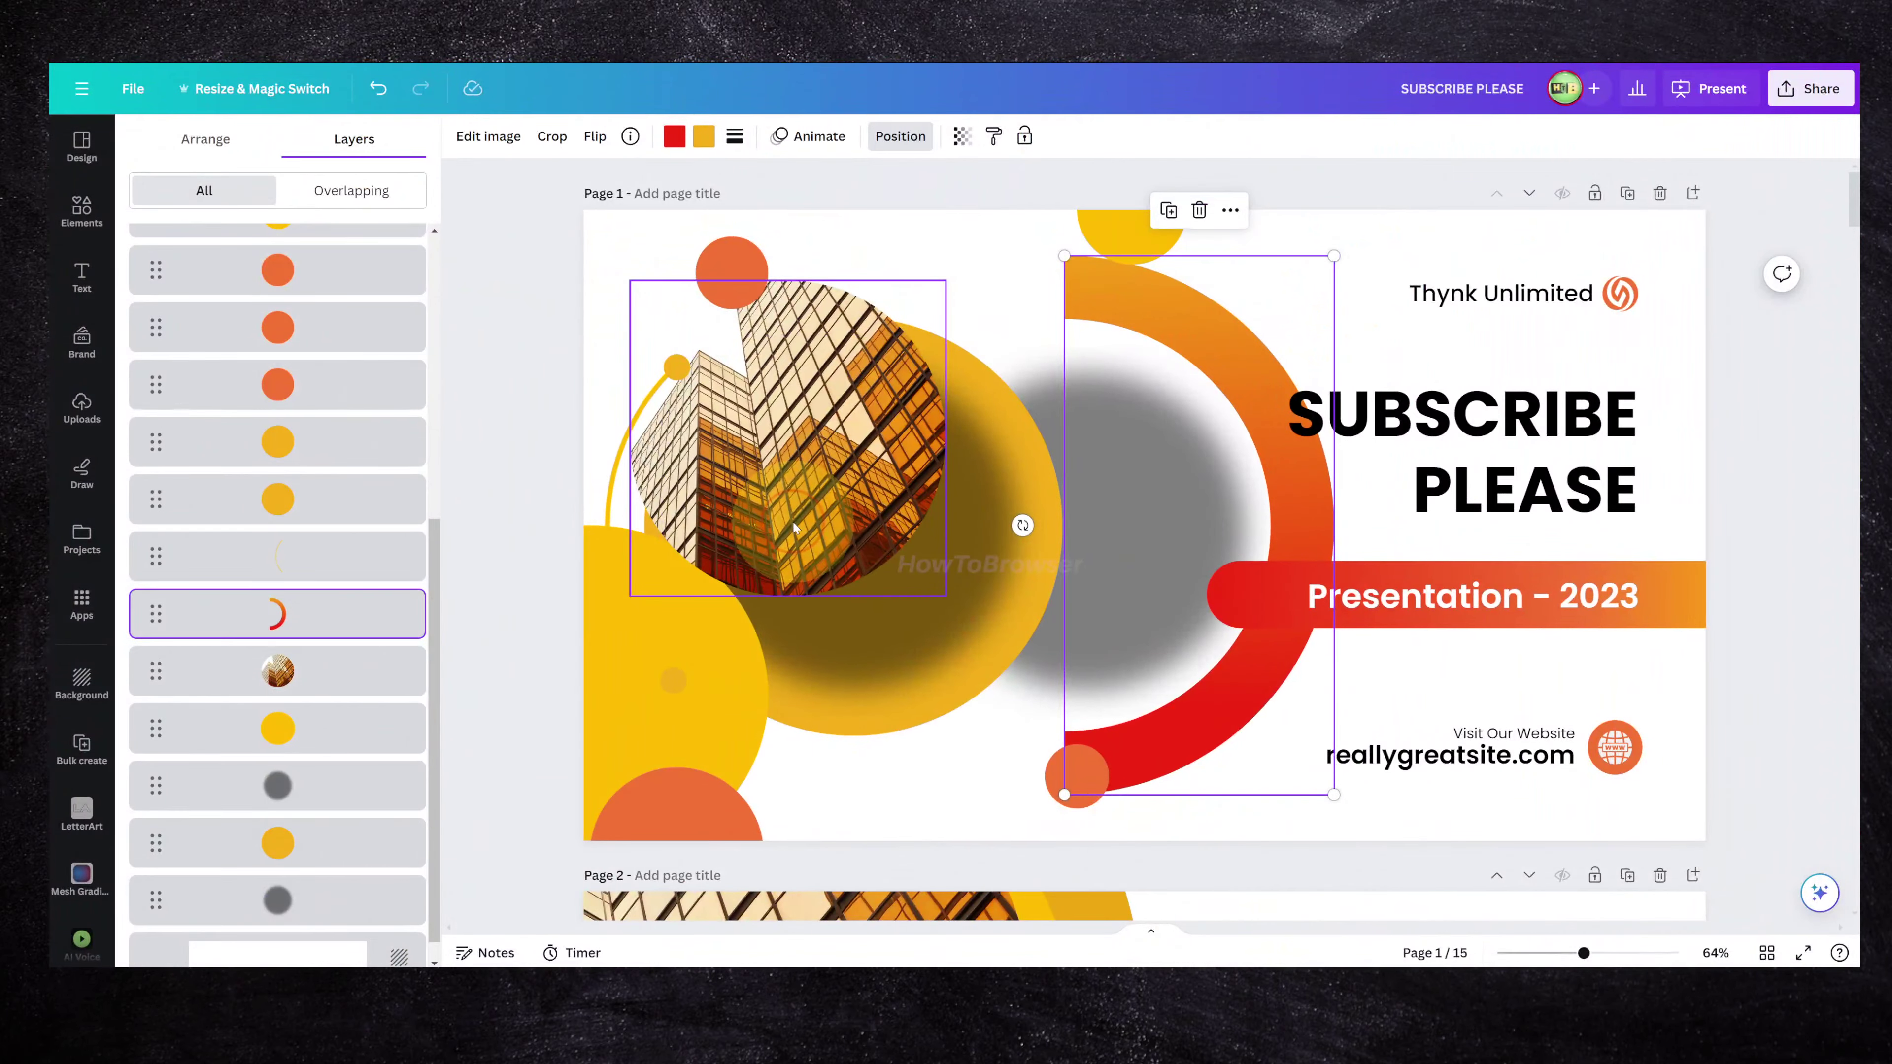
scroll(275, 486, "up", 5)
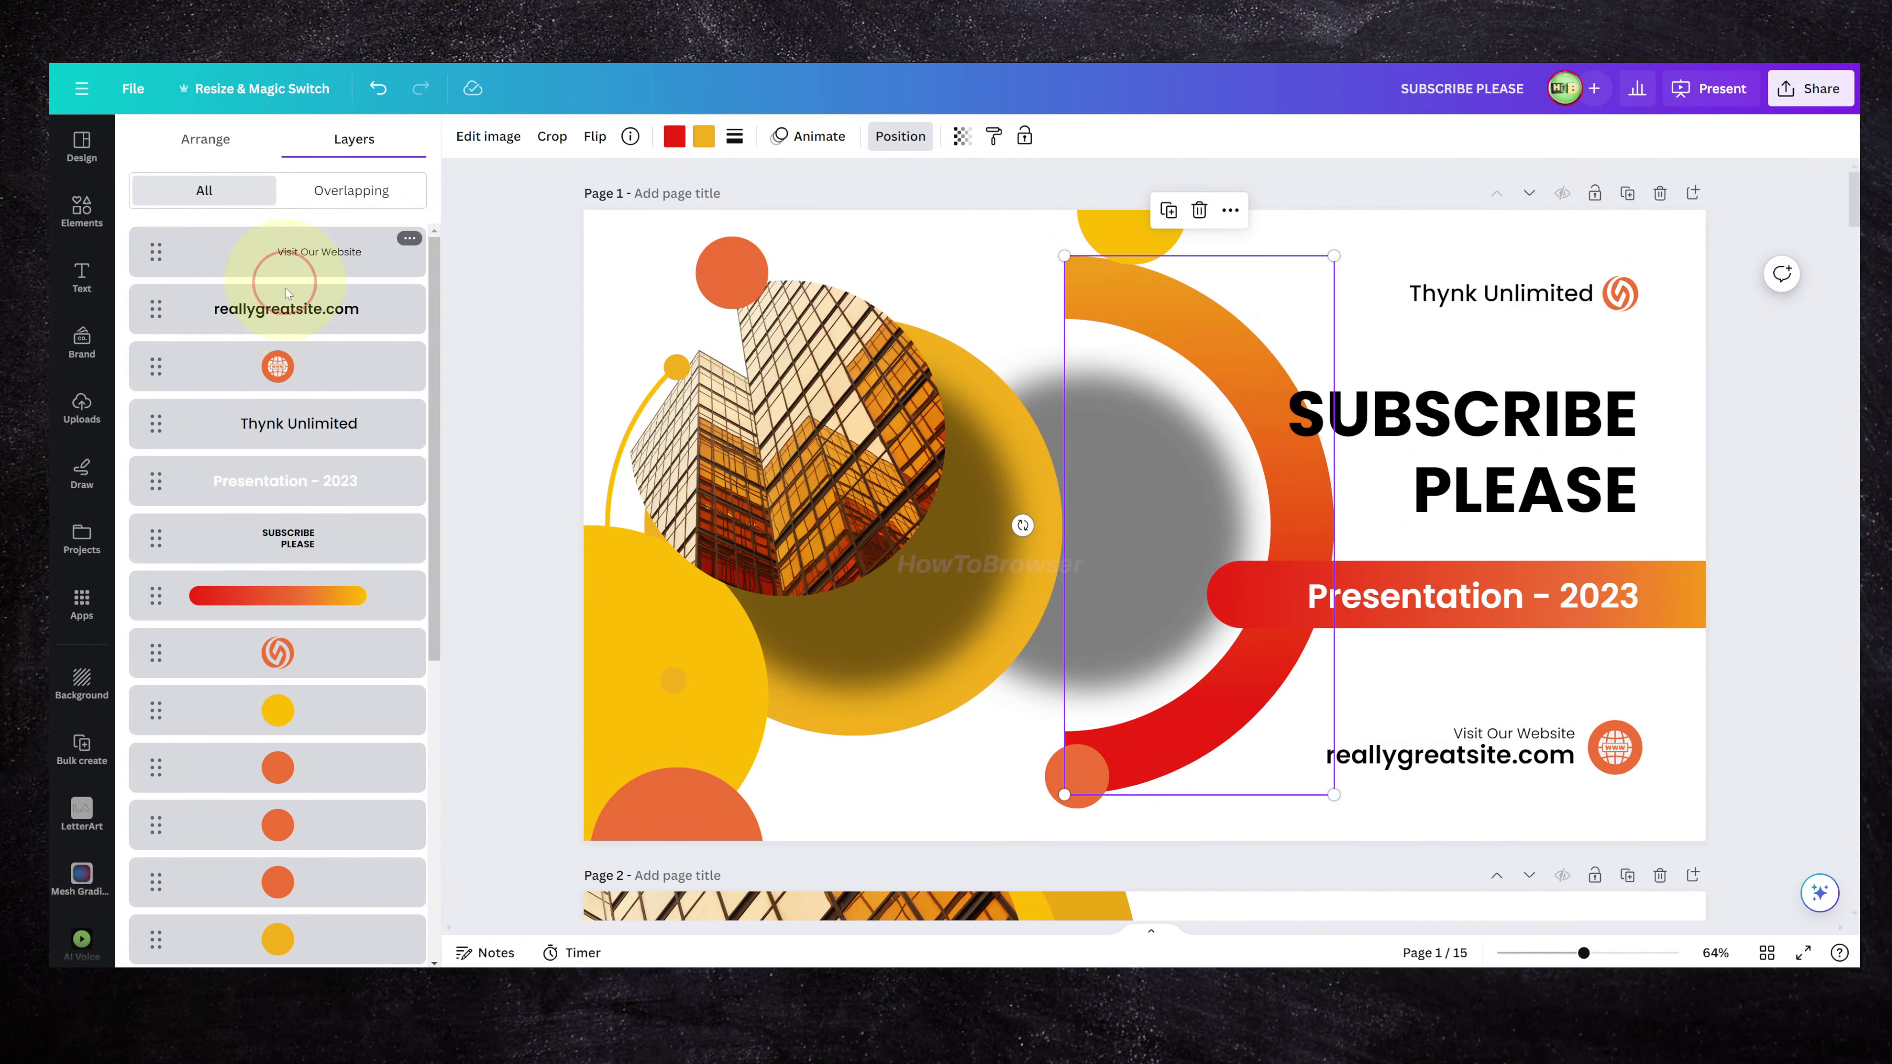
scroll(291, 366, "down", 5)
scroll(296, 383, "down", 1)
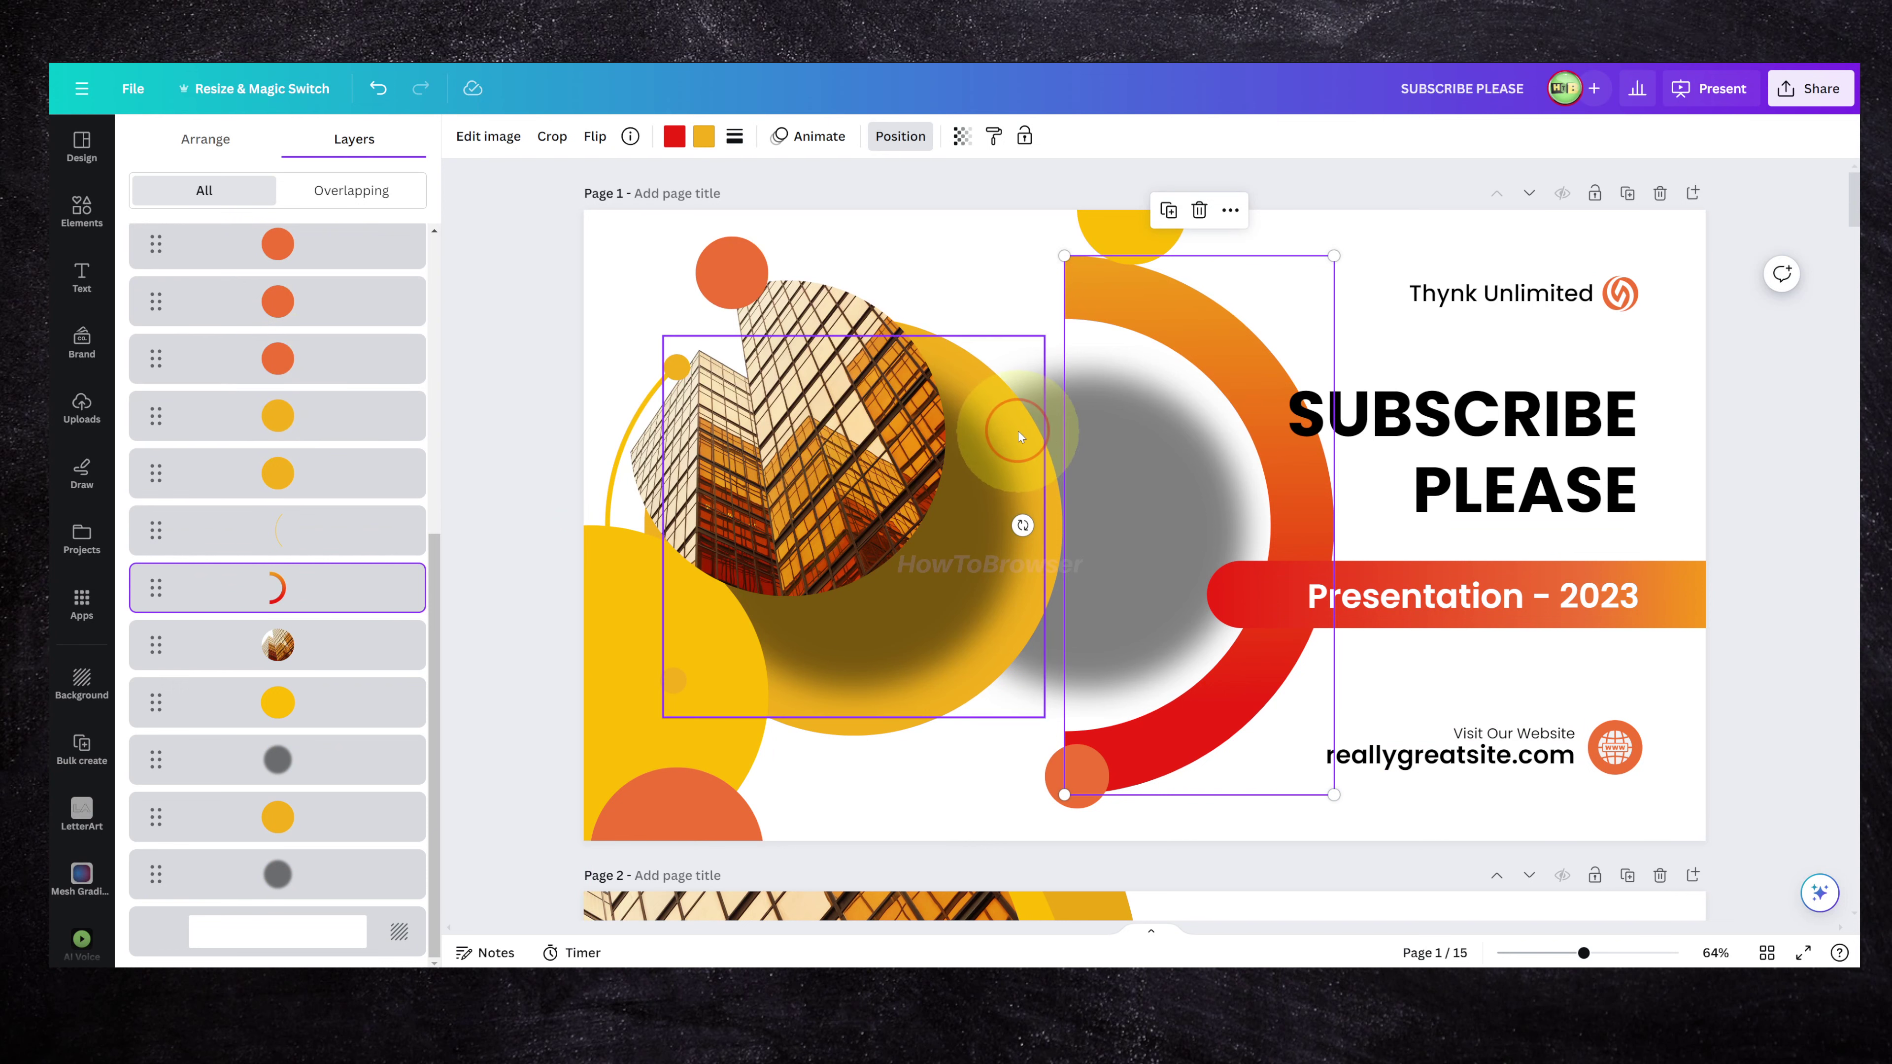
scroll(715, 320, "down", 9)
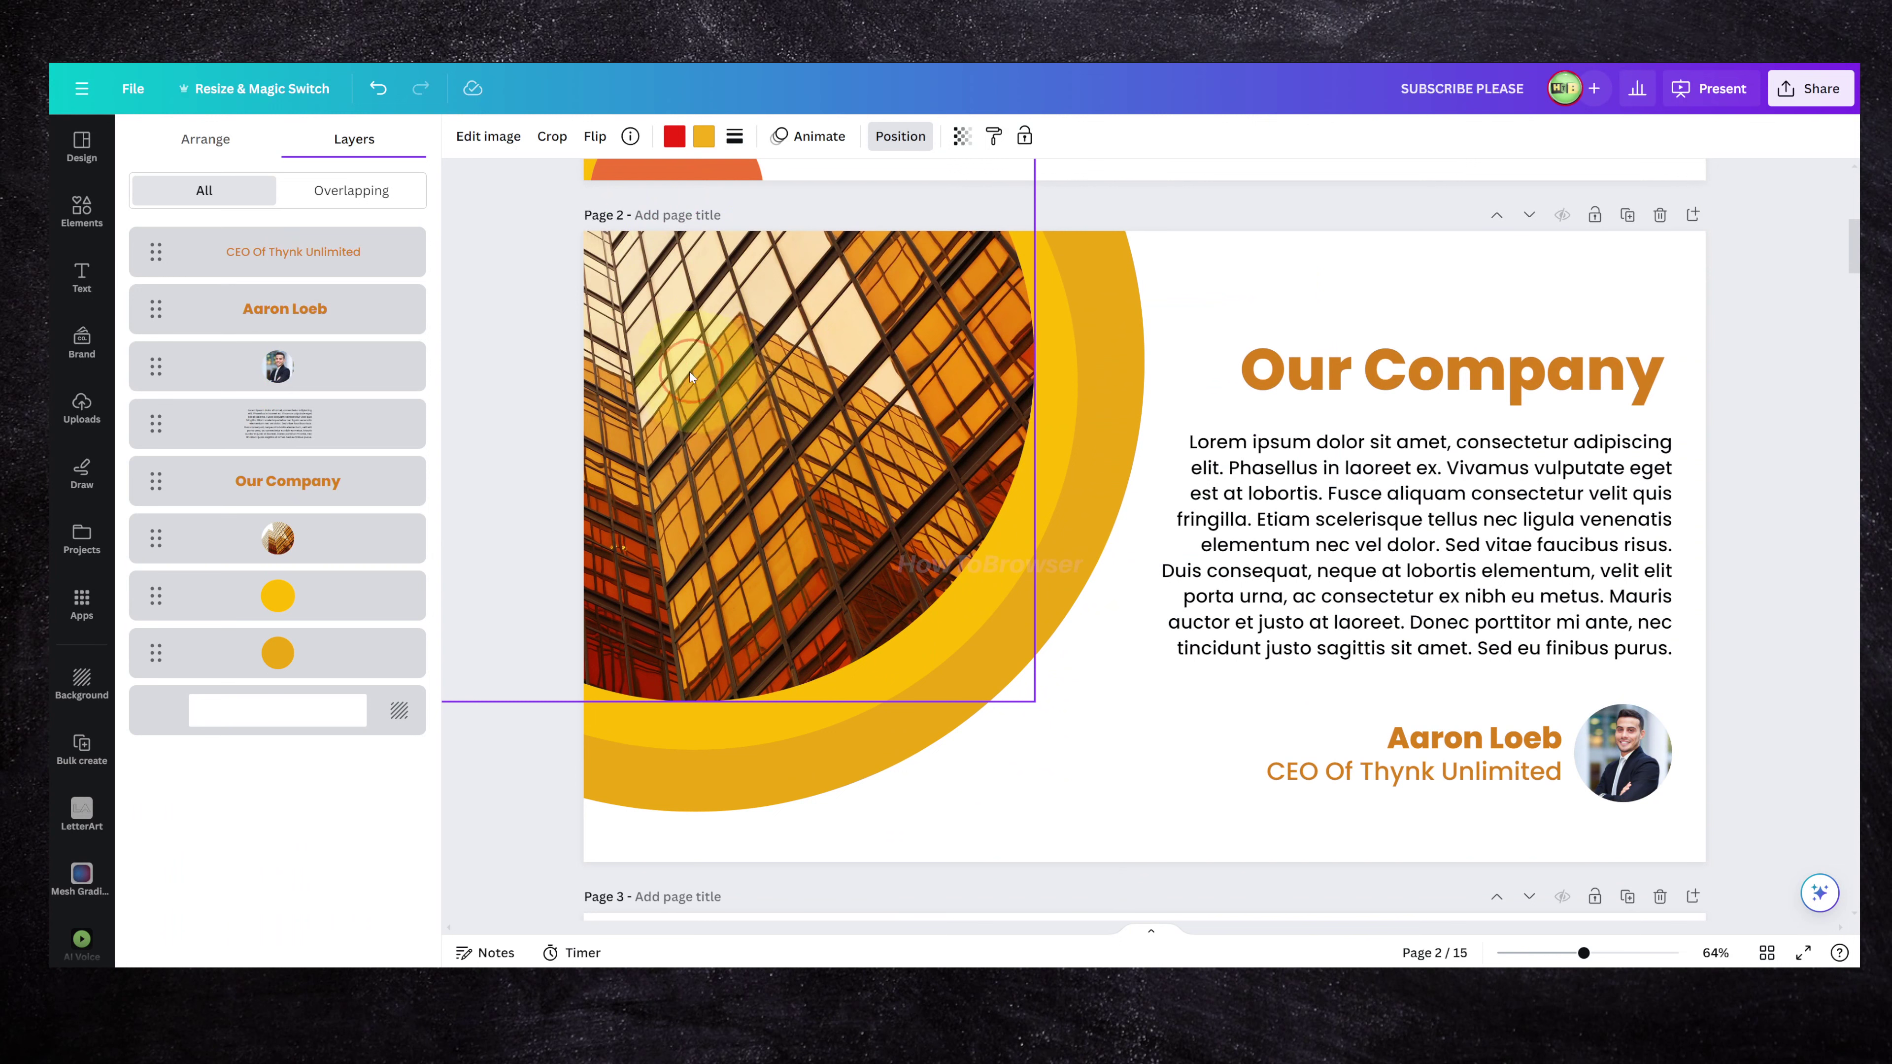
Step: Select the portrait photo on page 2, then scroll back to page 1
left_click(253, 347)
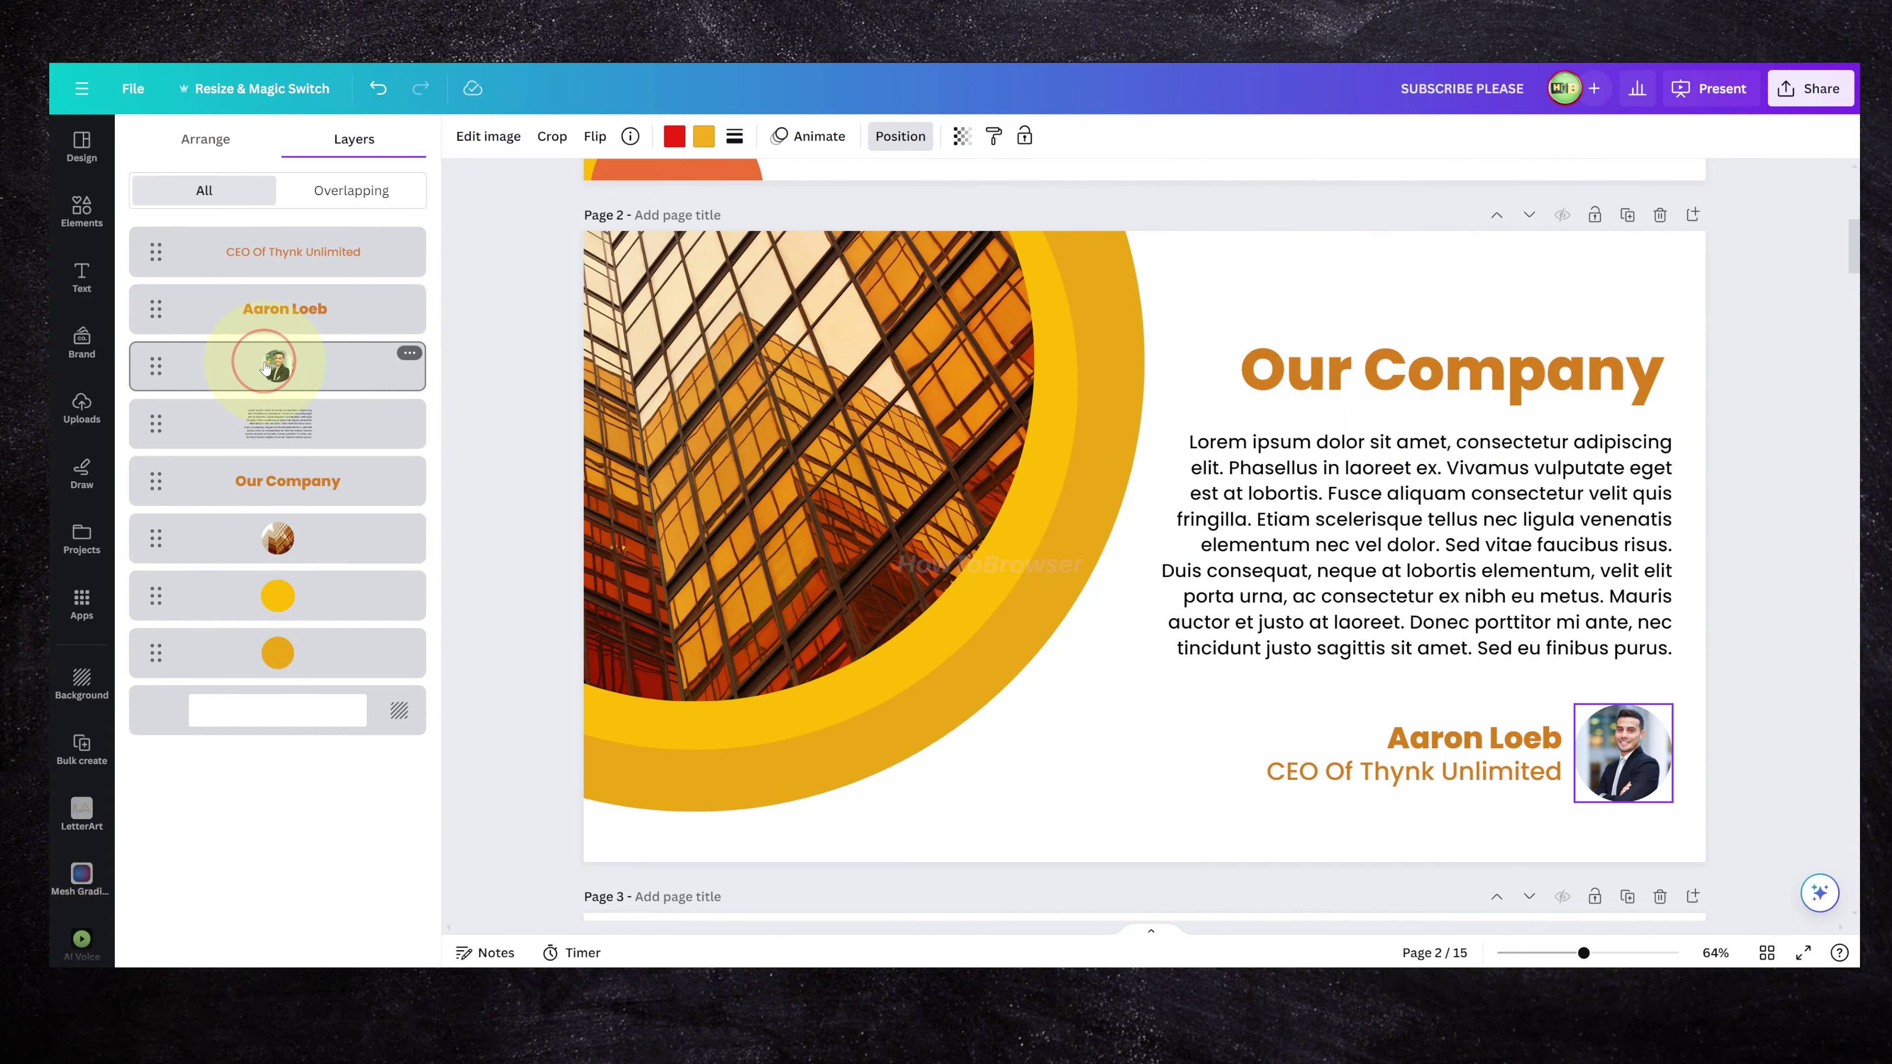
scroll(794, 398, "up", 8)
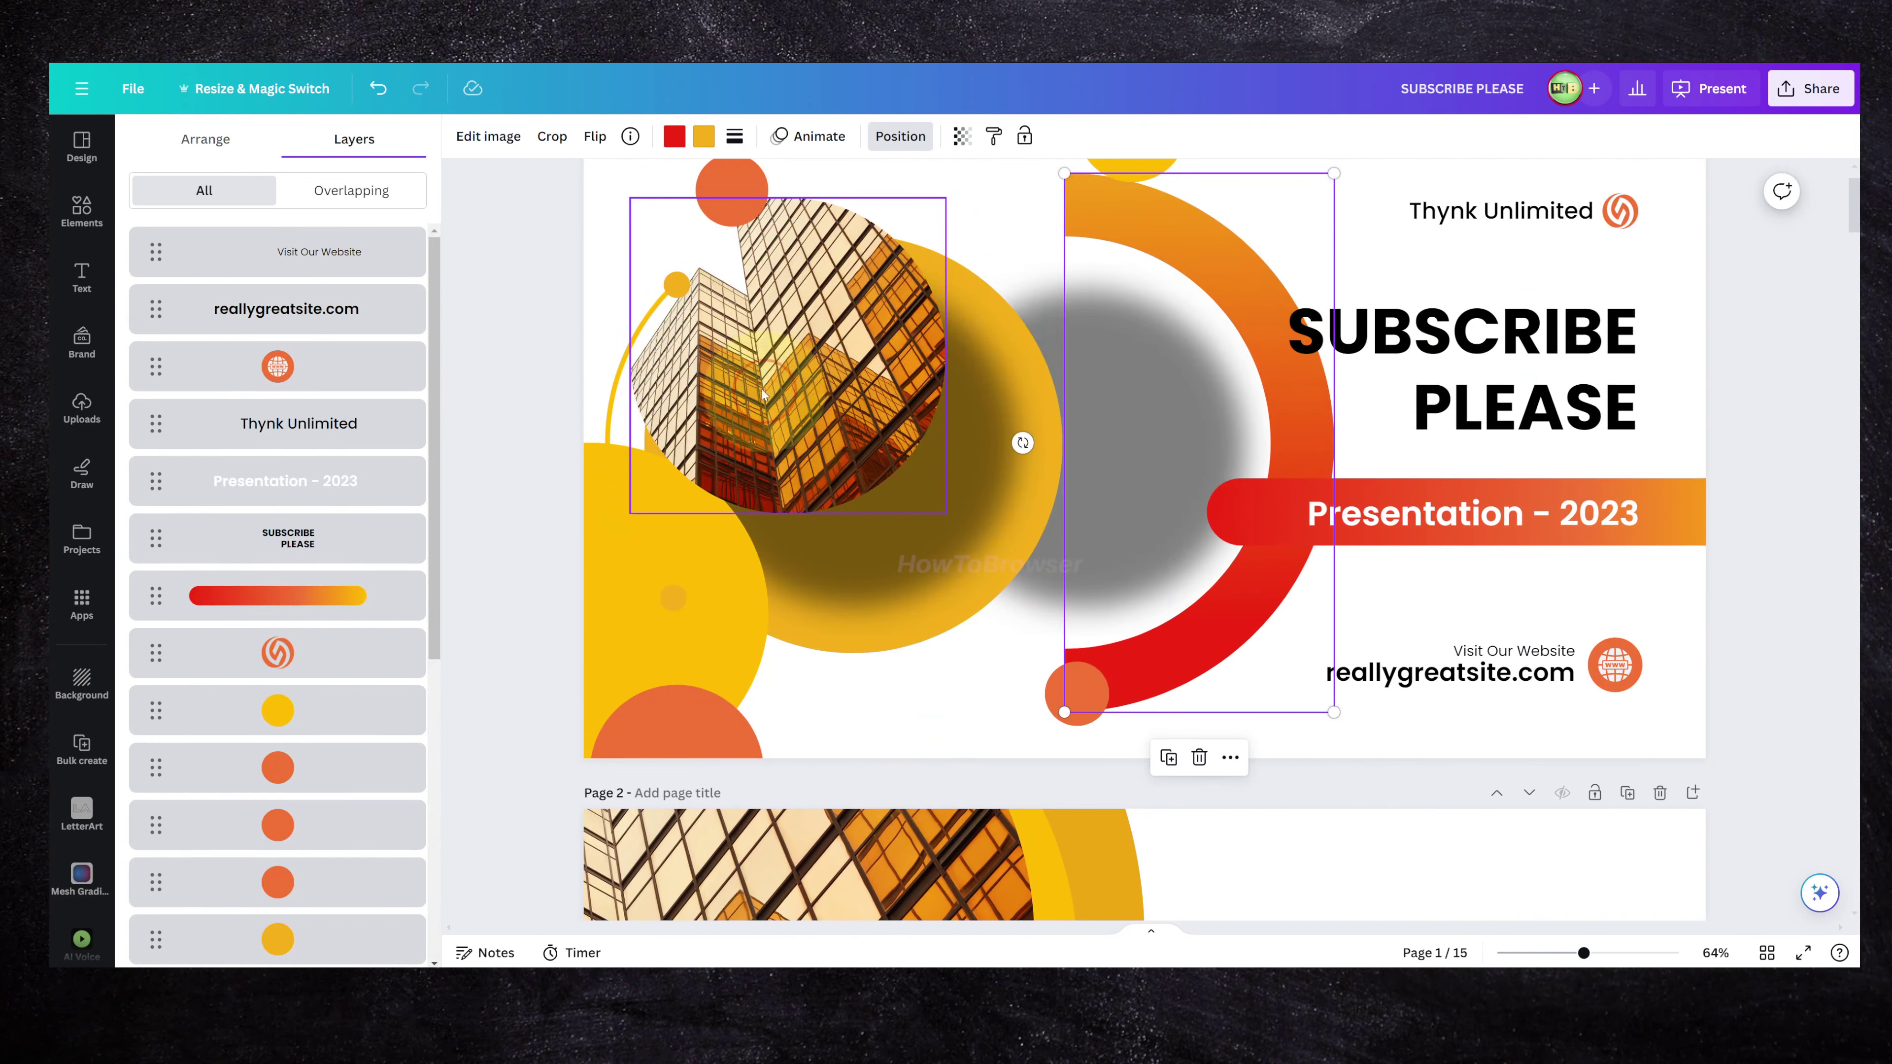
scroll(763, 395, "up", 2)
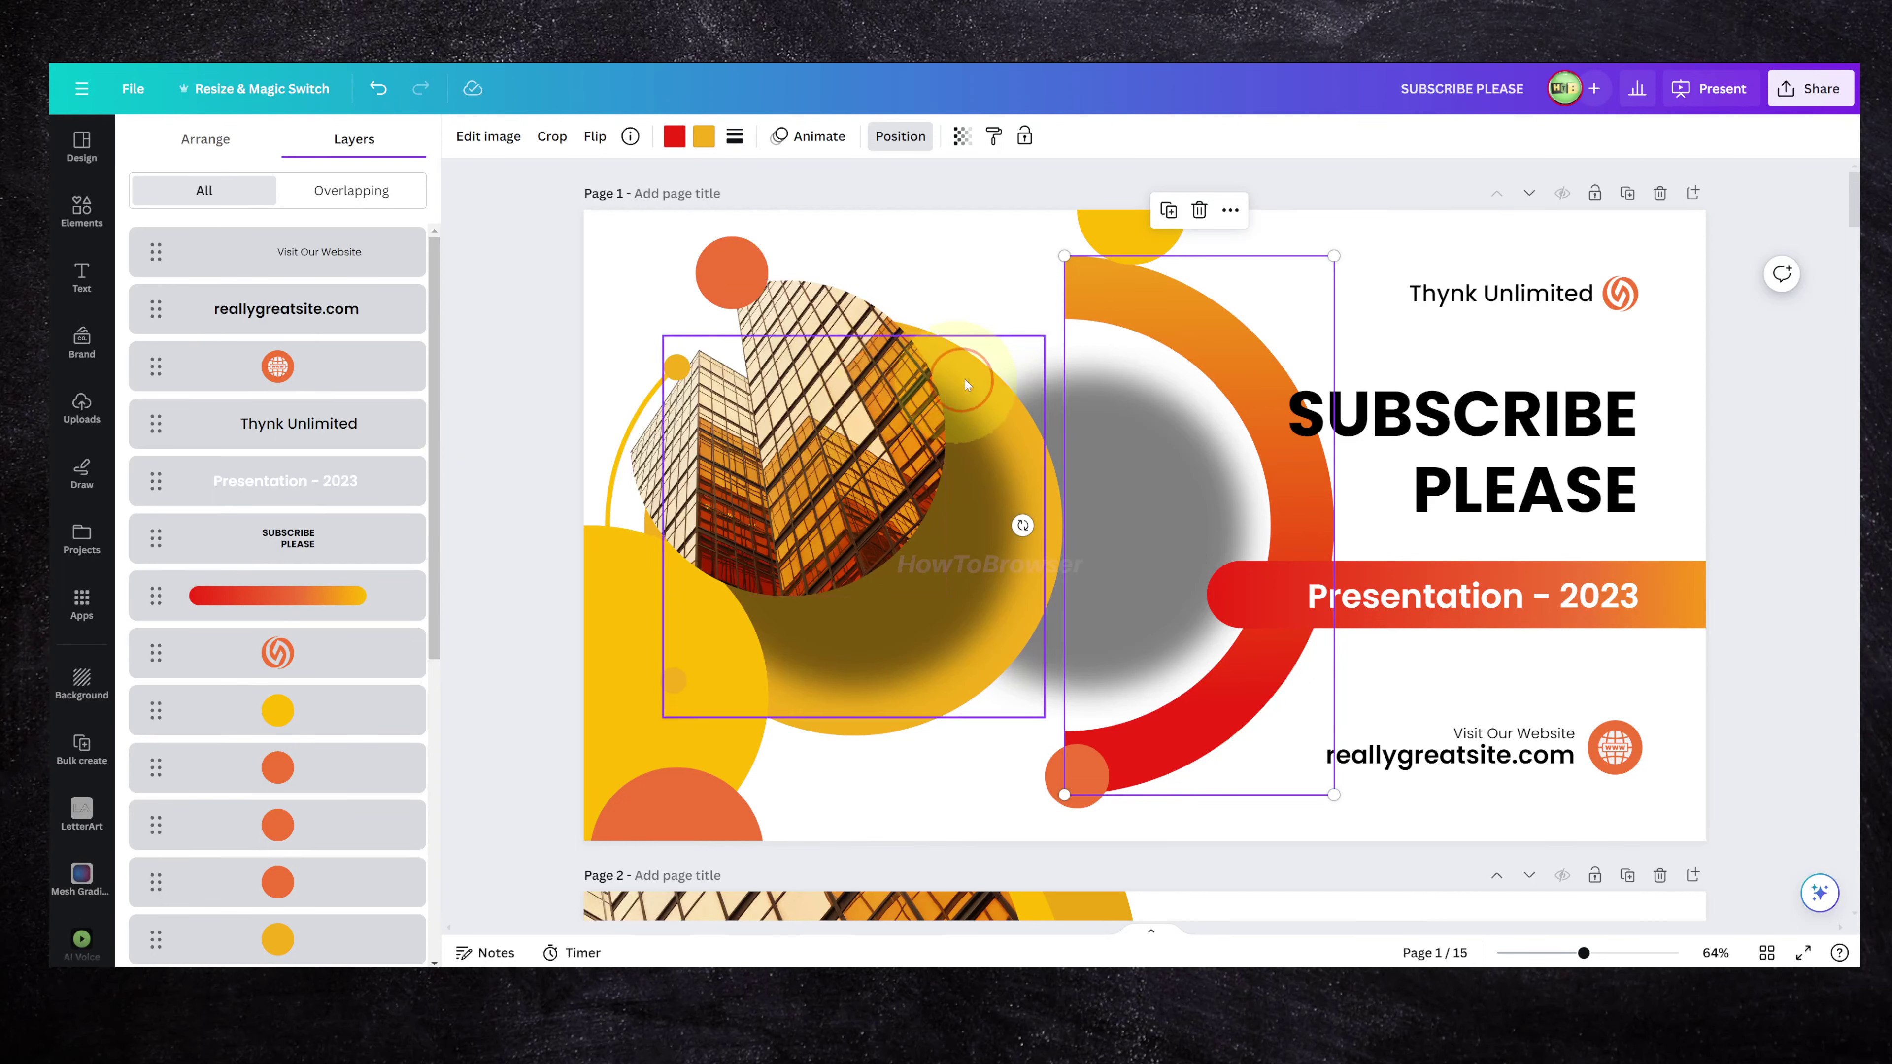
scroll(276, 305, "down", 7)
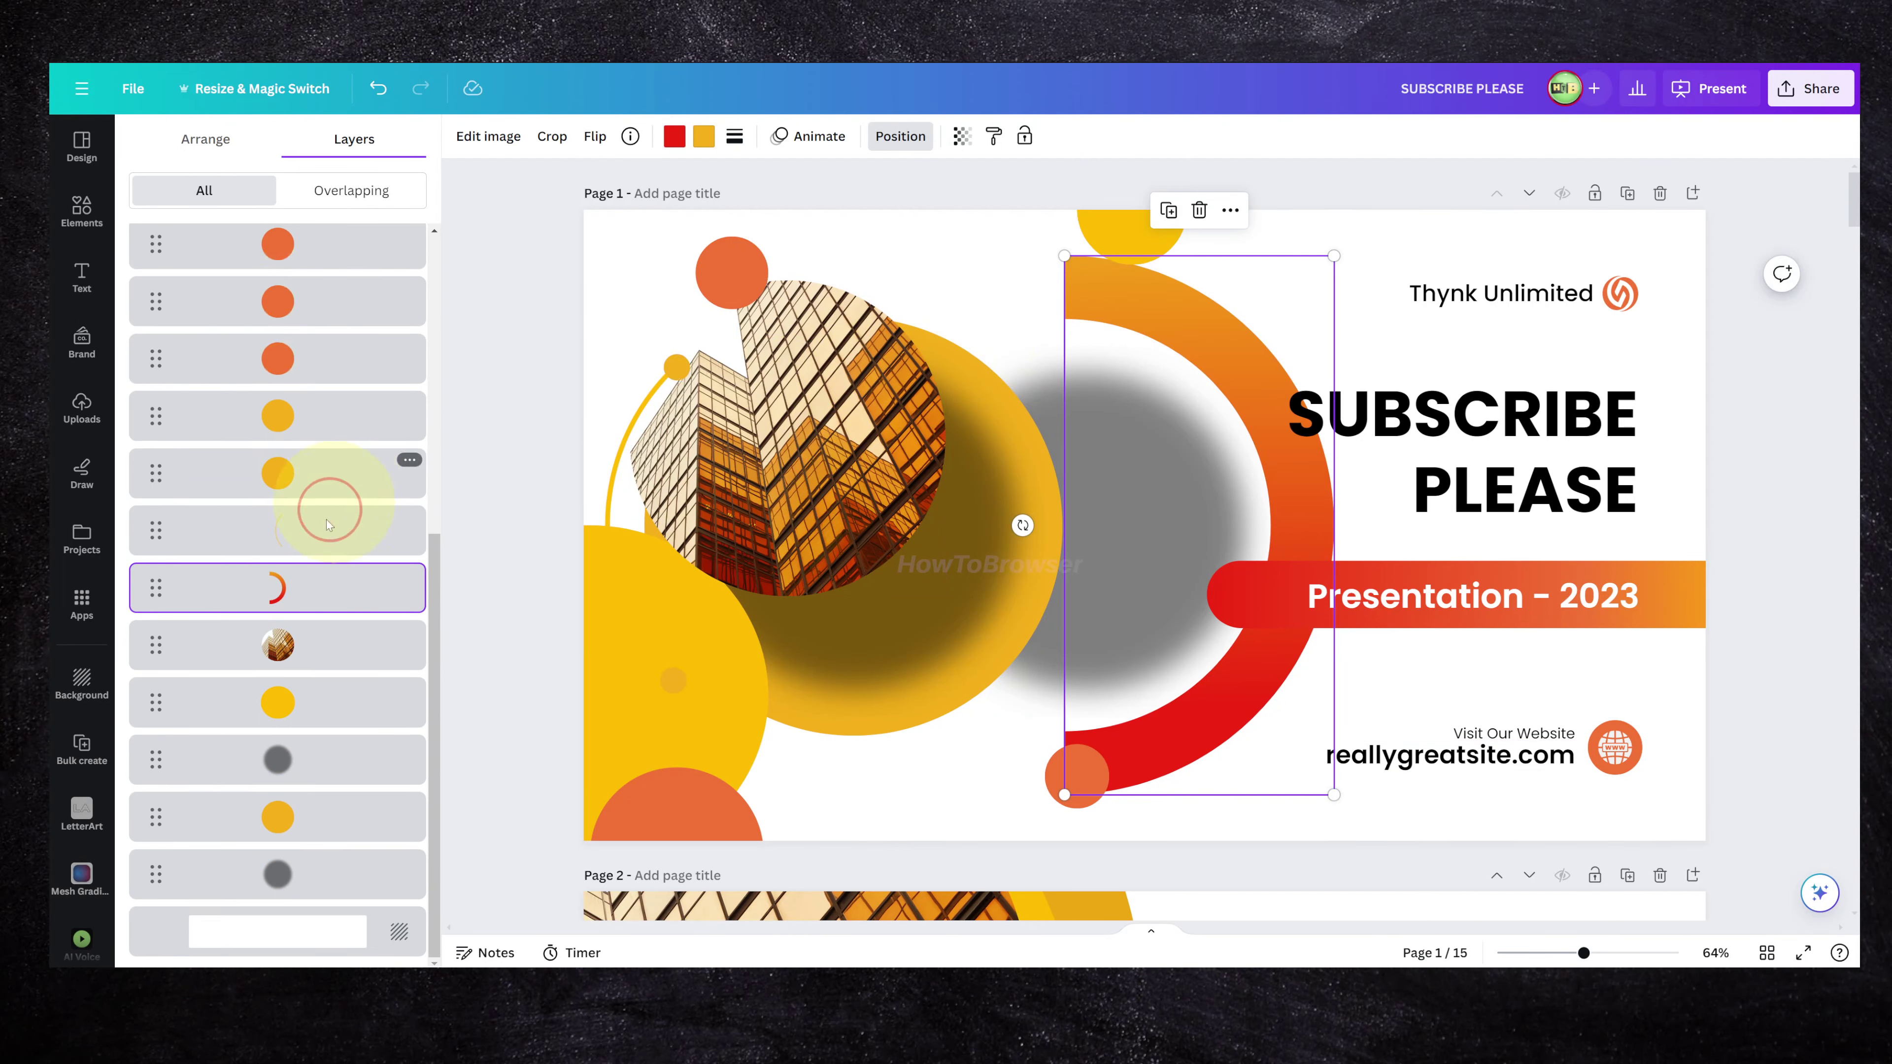
scroll(324, 559, "up", 7)
Step: Move the orange arc to the slide's left edge and the building photo left behind it
left_click_drag(1100, 375, 775, 333)
left_click_drag(894, 389, 800, 419)
left_click(429, 456)
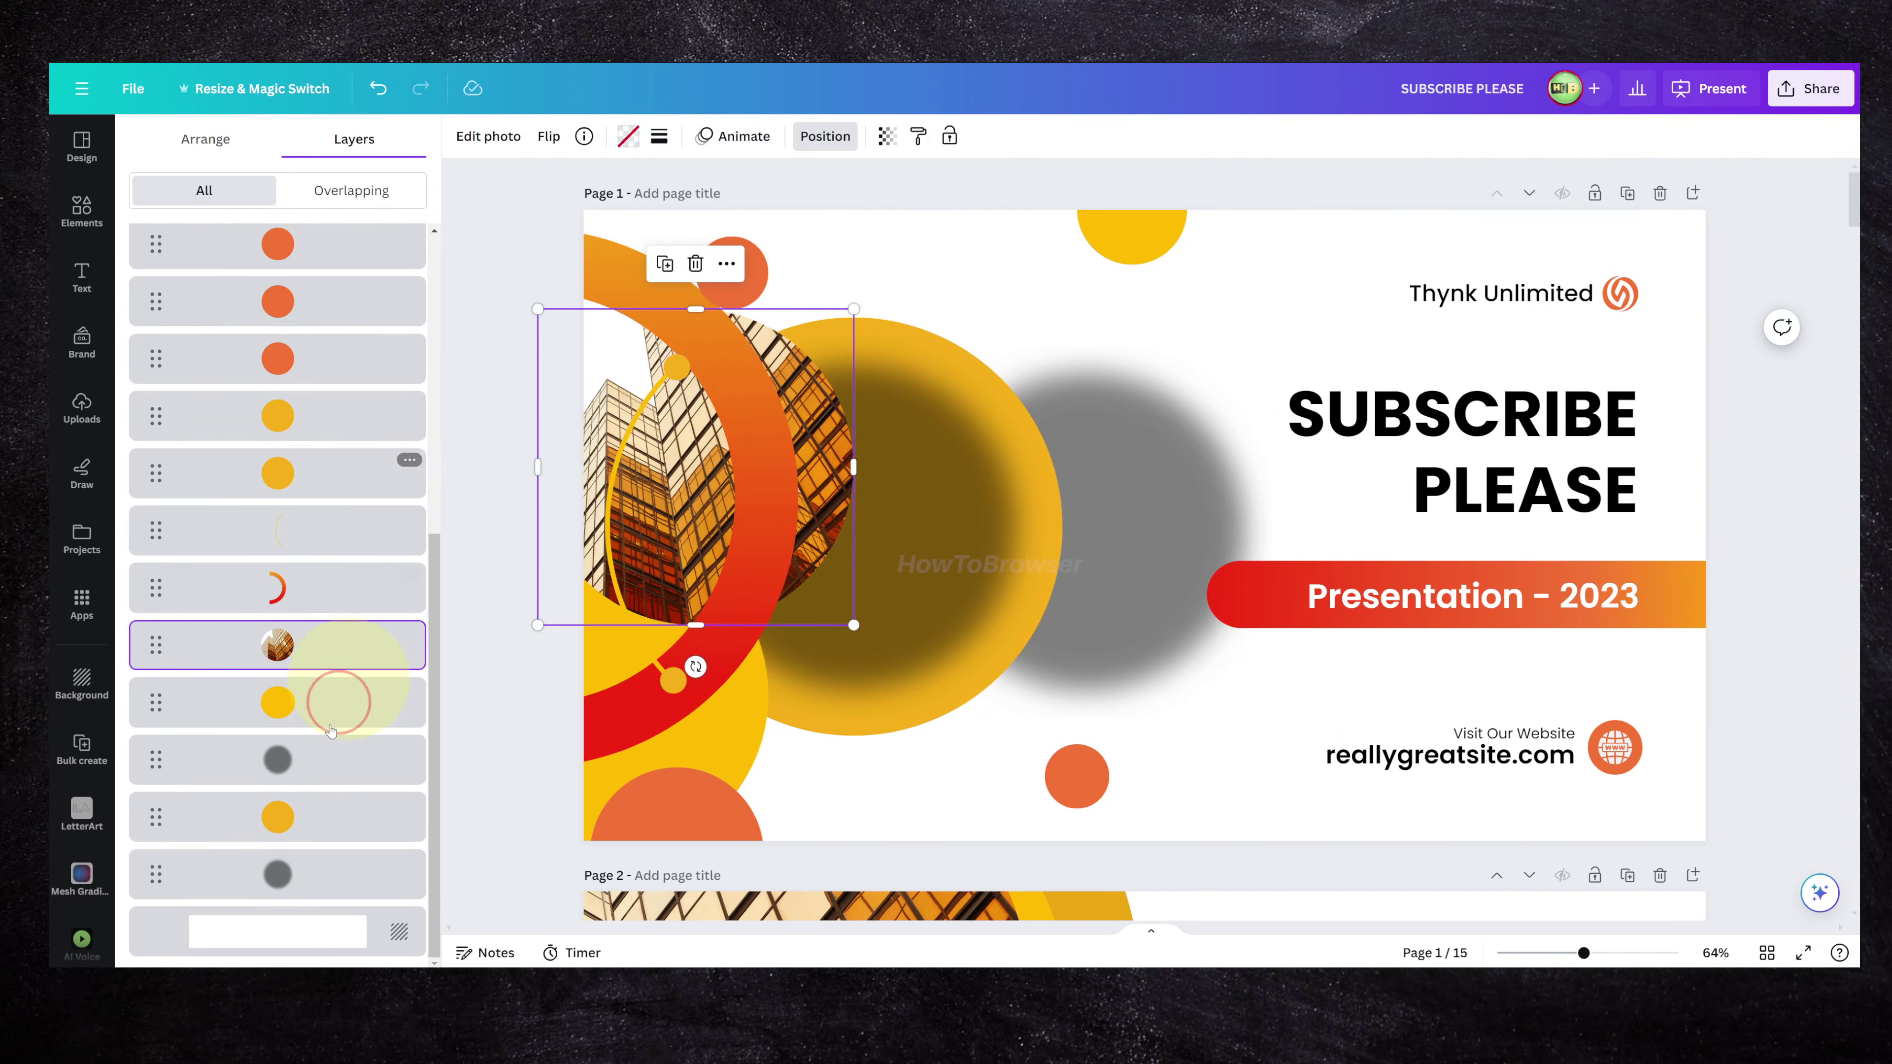
Step: Select the grey blurred circle and move it over the yellow circle
left_click(304, 762)
left_click(1036, 568)
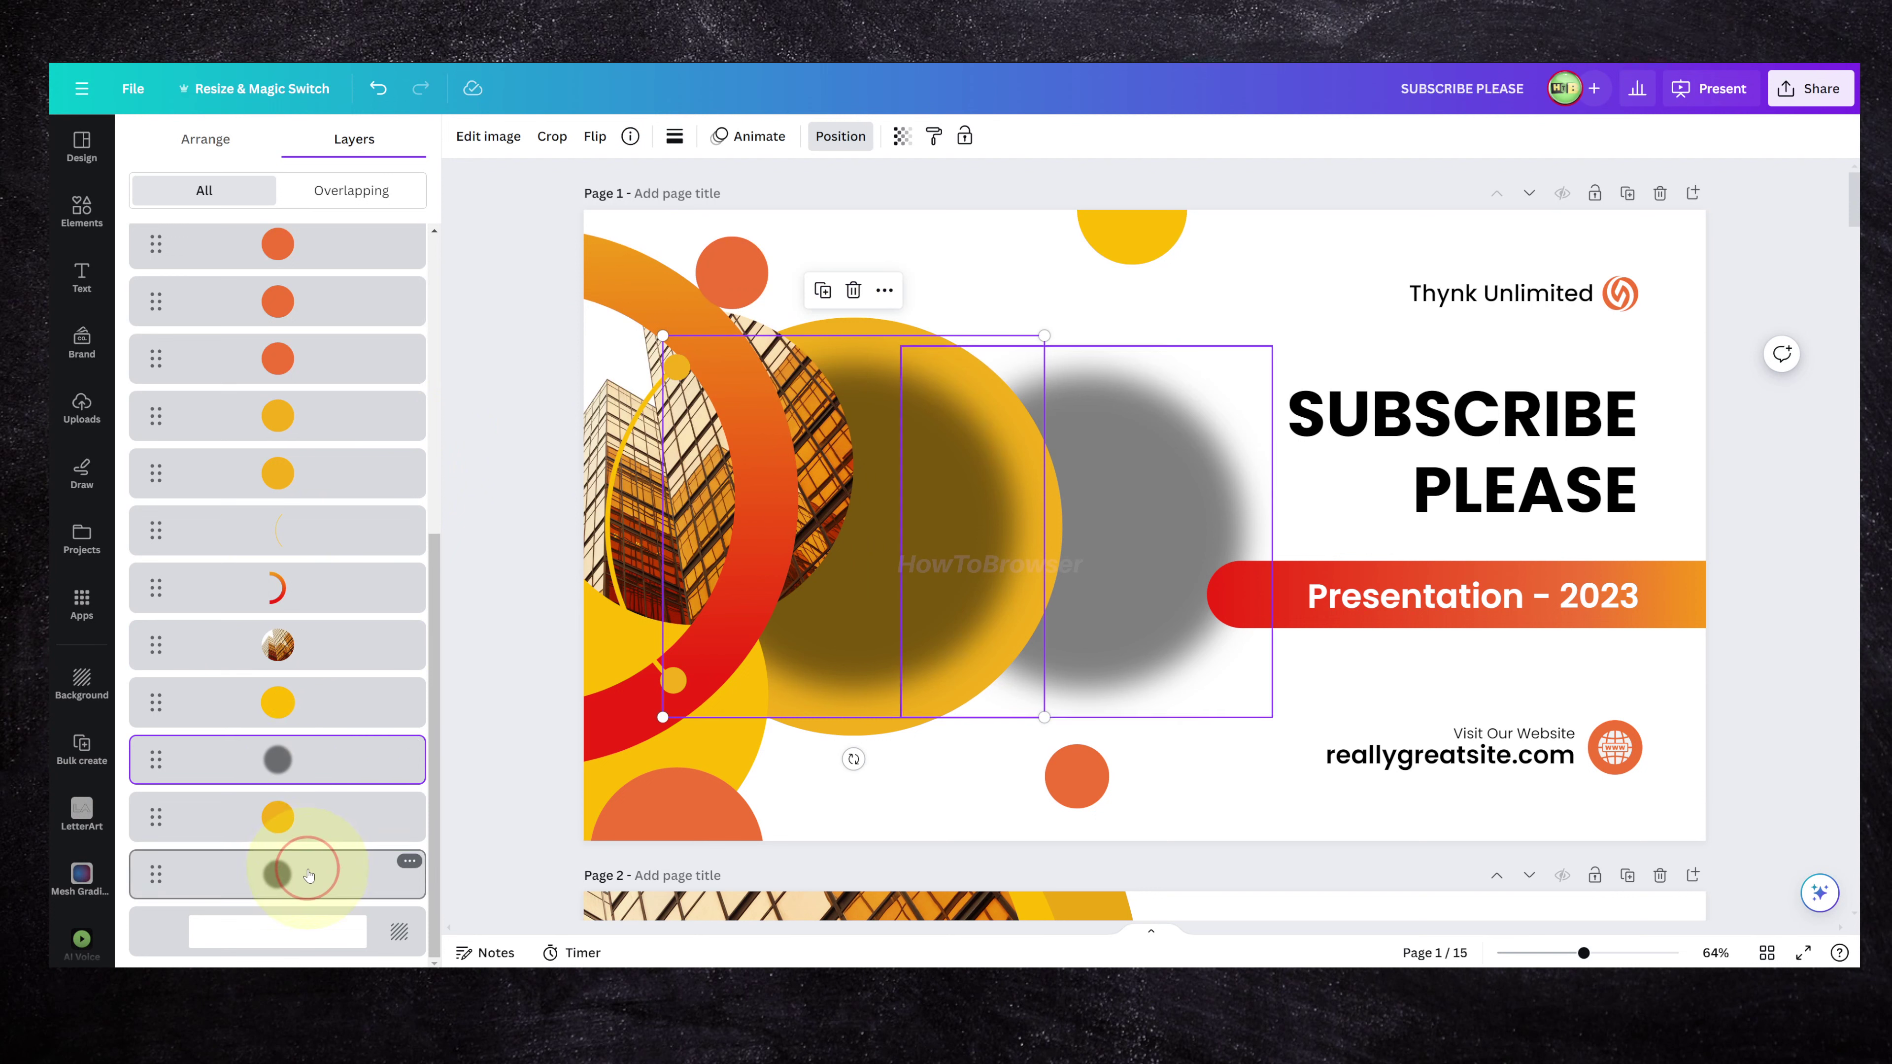
left_click_drag(1122, 509, 870, 571)
Step: Raise the grey blurred circle's layer above the arc and photo, then nudge it down-left
left_click(275, 878)
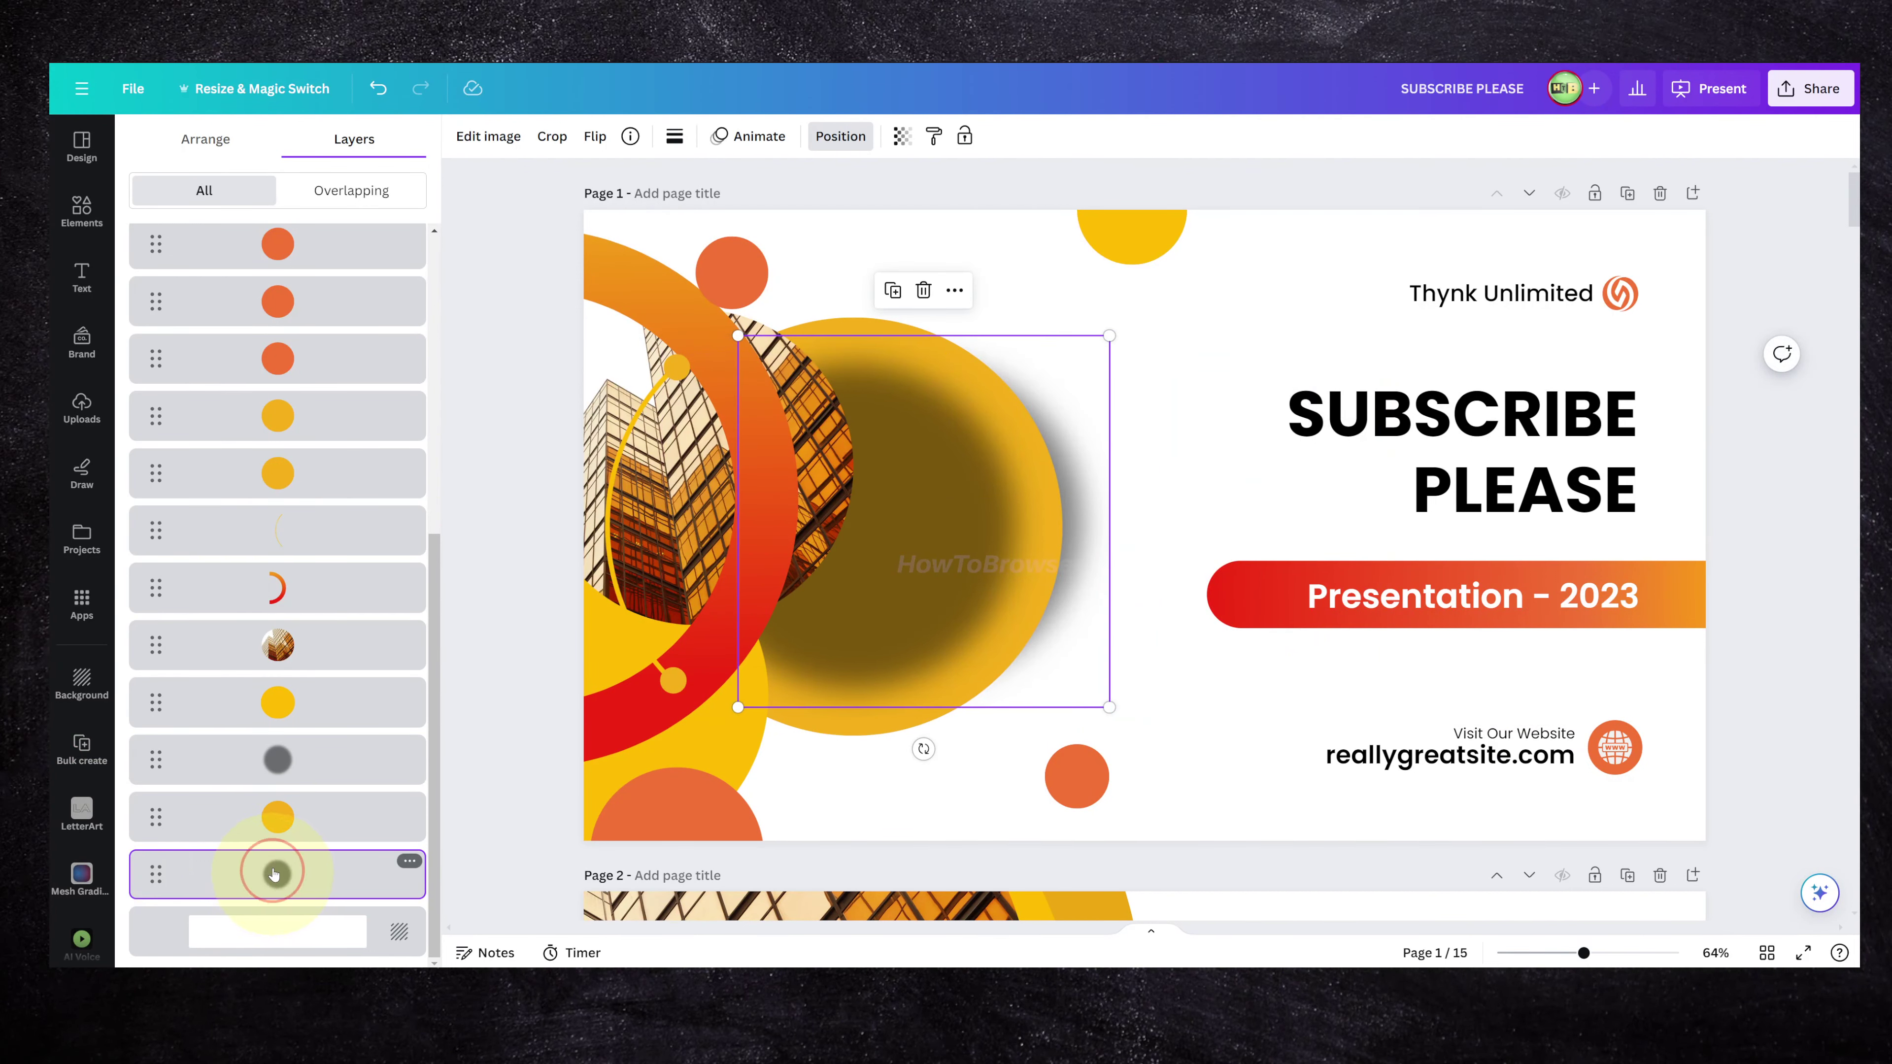
left_click_drag(274, 874, 427, 570)
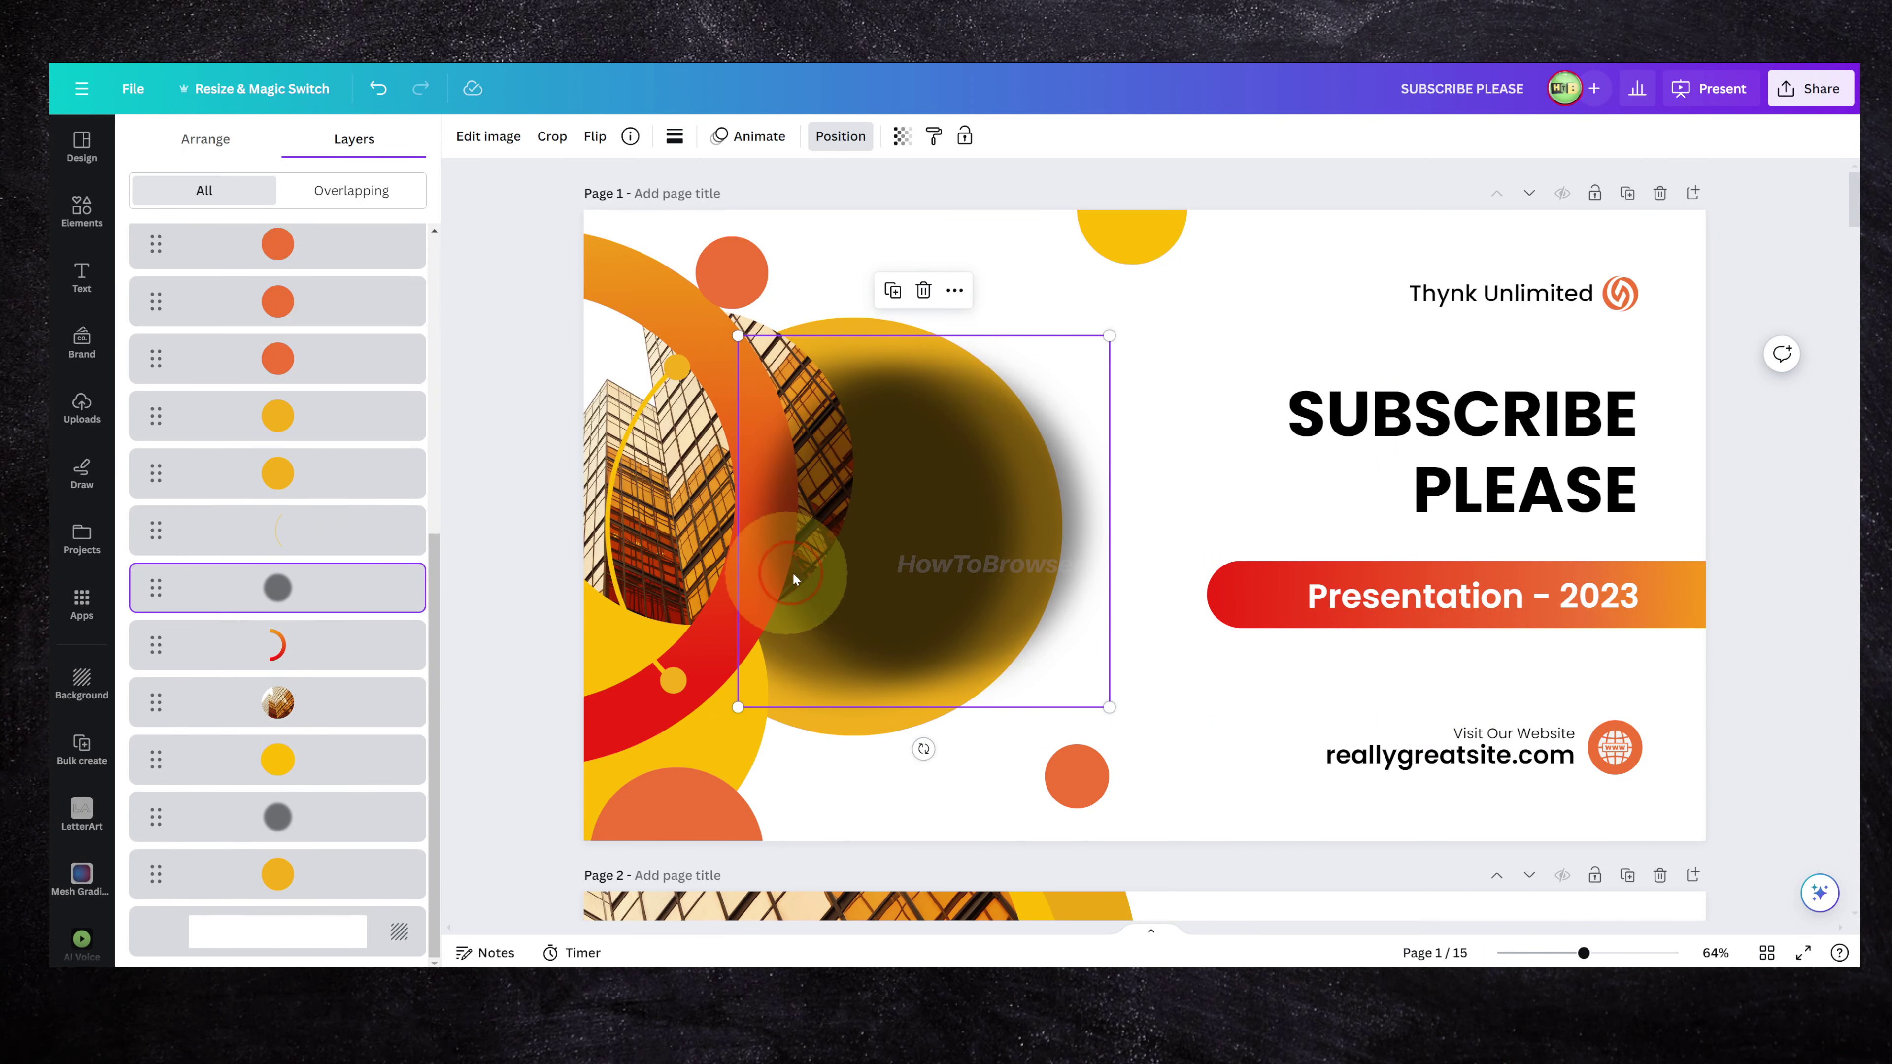
left_click(851, 673)
left_click_drag(878, 600, 871, 618)
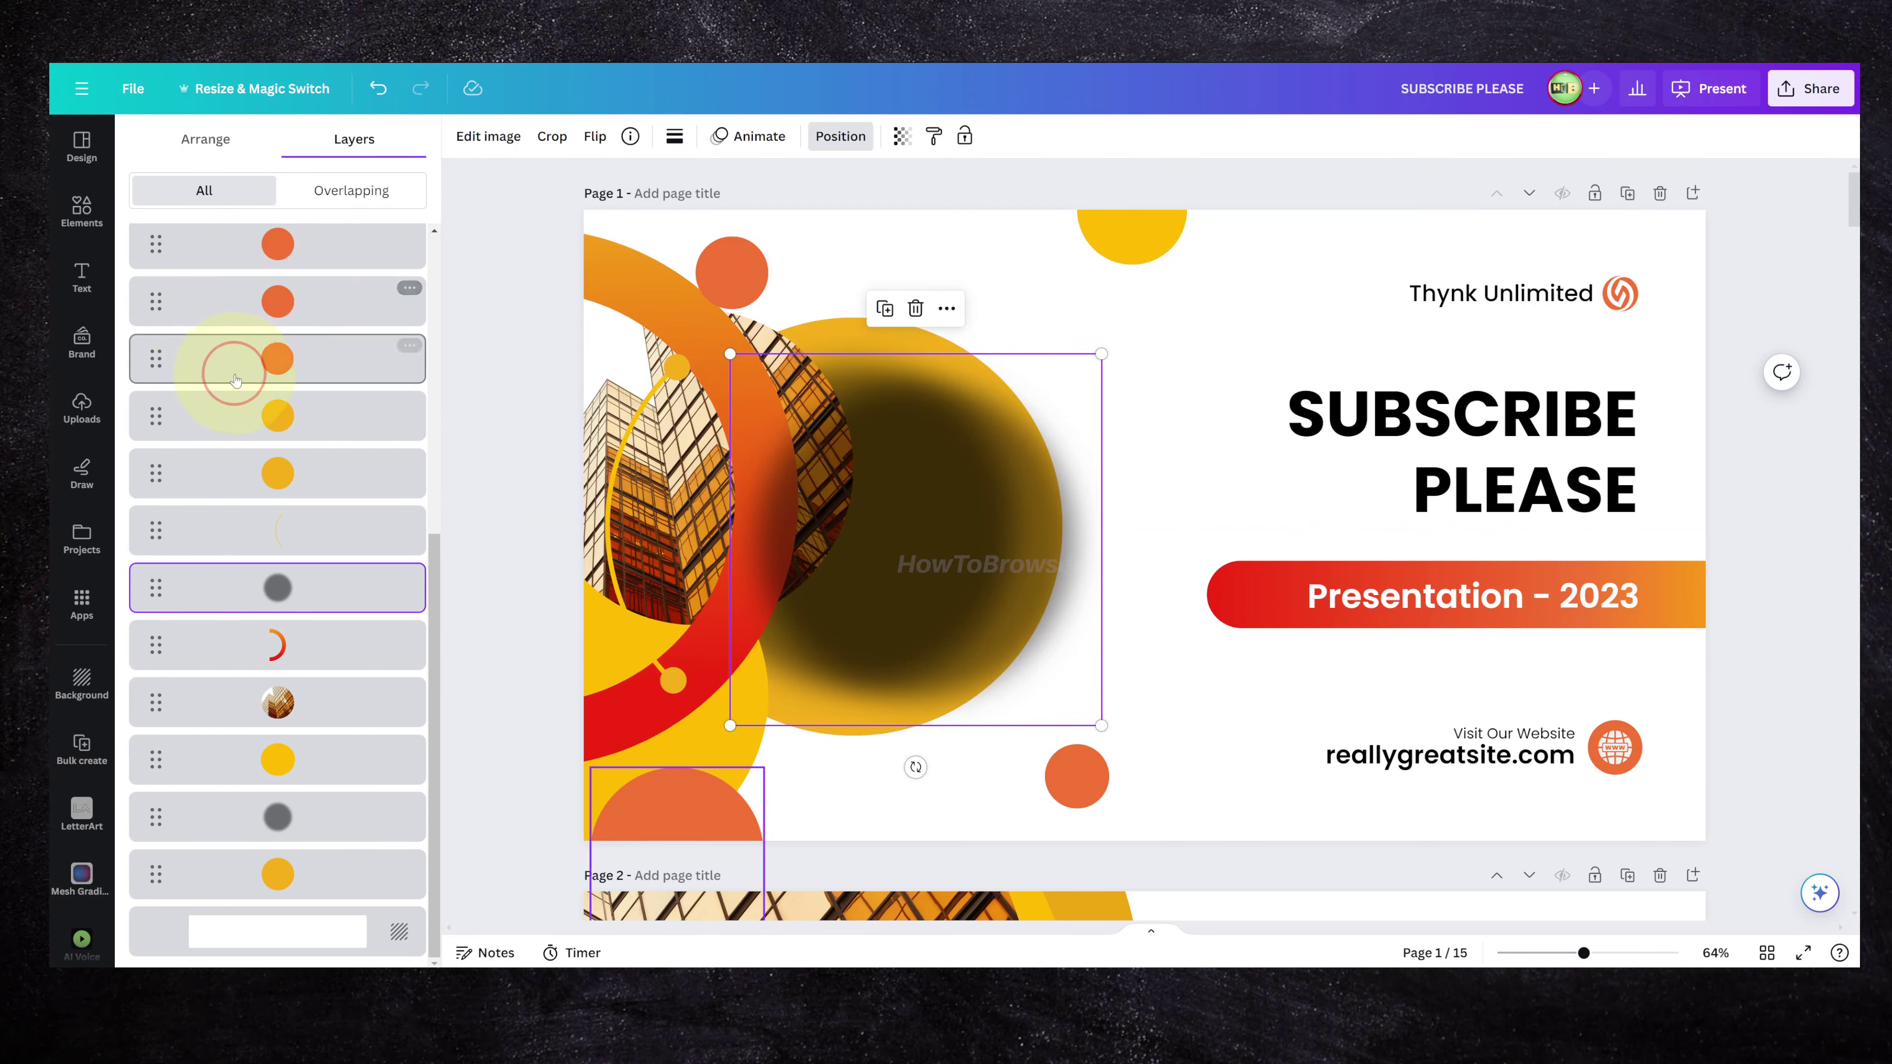
Step: Send the dark blurred shadow image to the back with Layer > Send to back
left_click(206, 137)
left_click(487, 136)
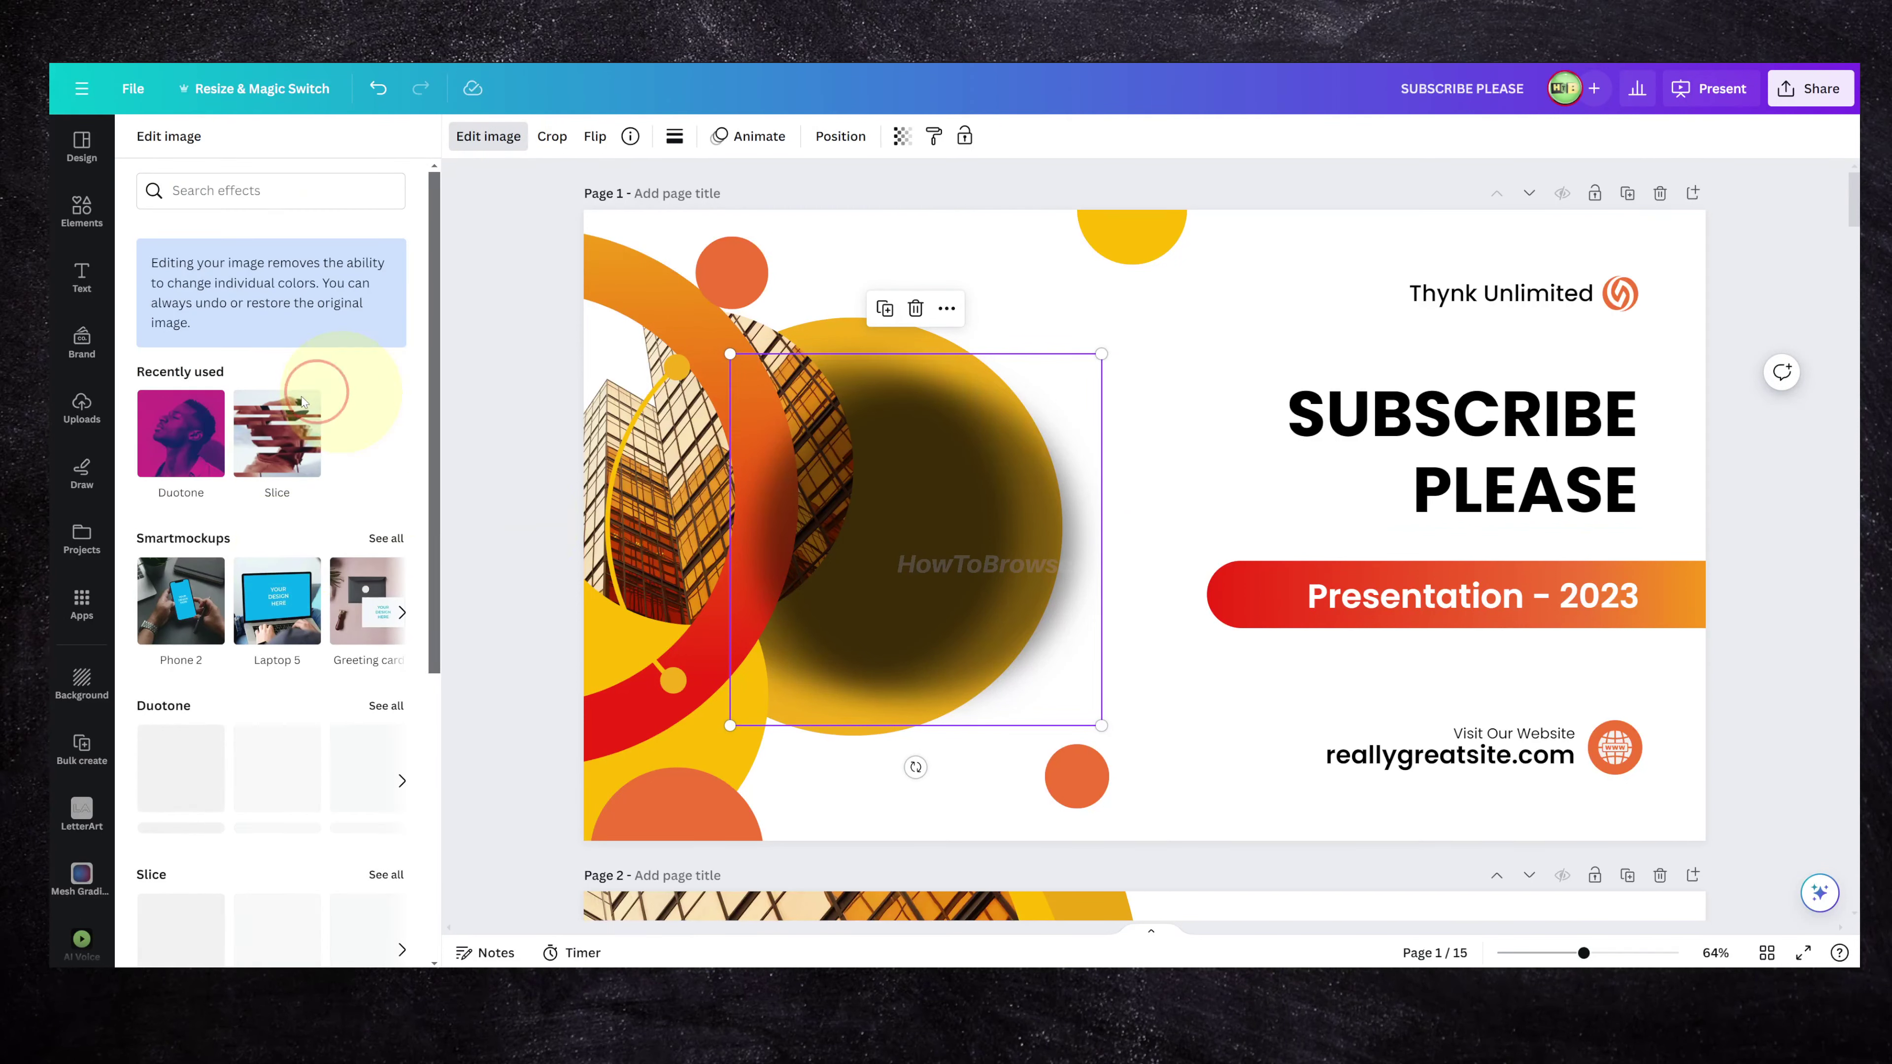
right_click(928, 514)
mouse_move(1043, 742)
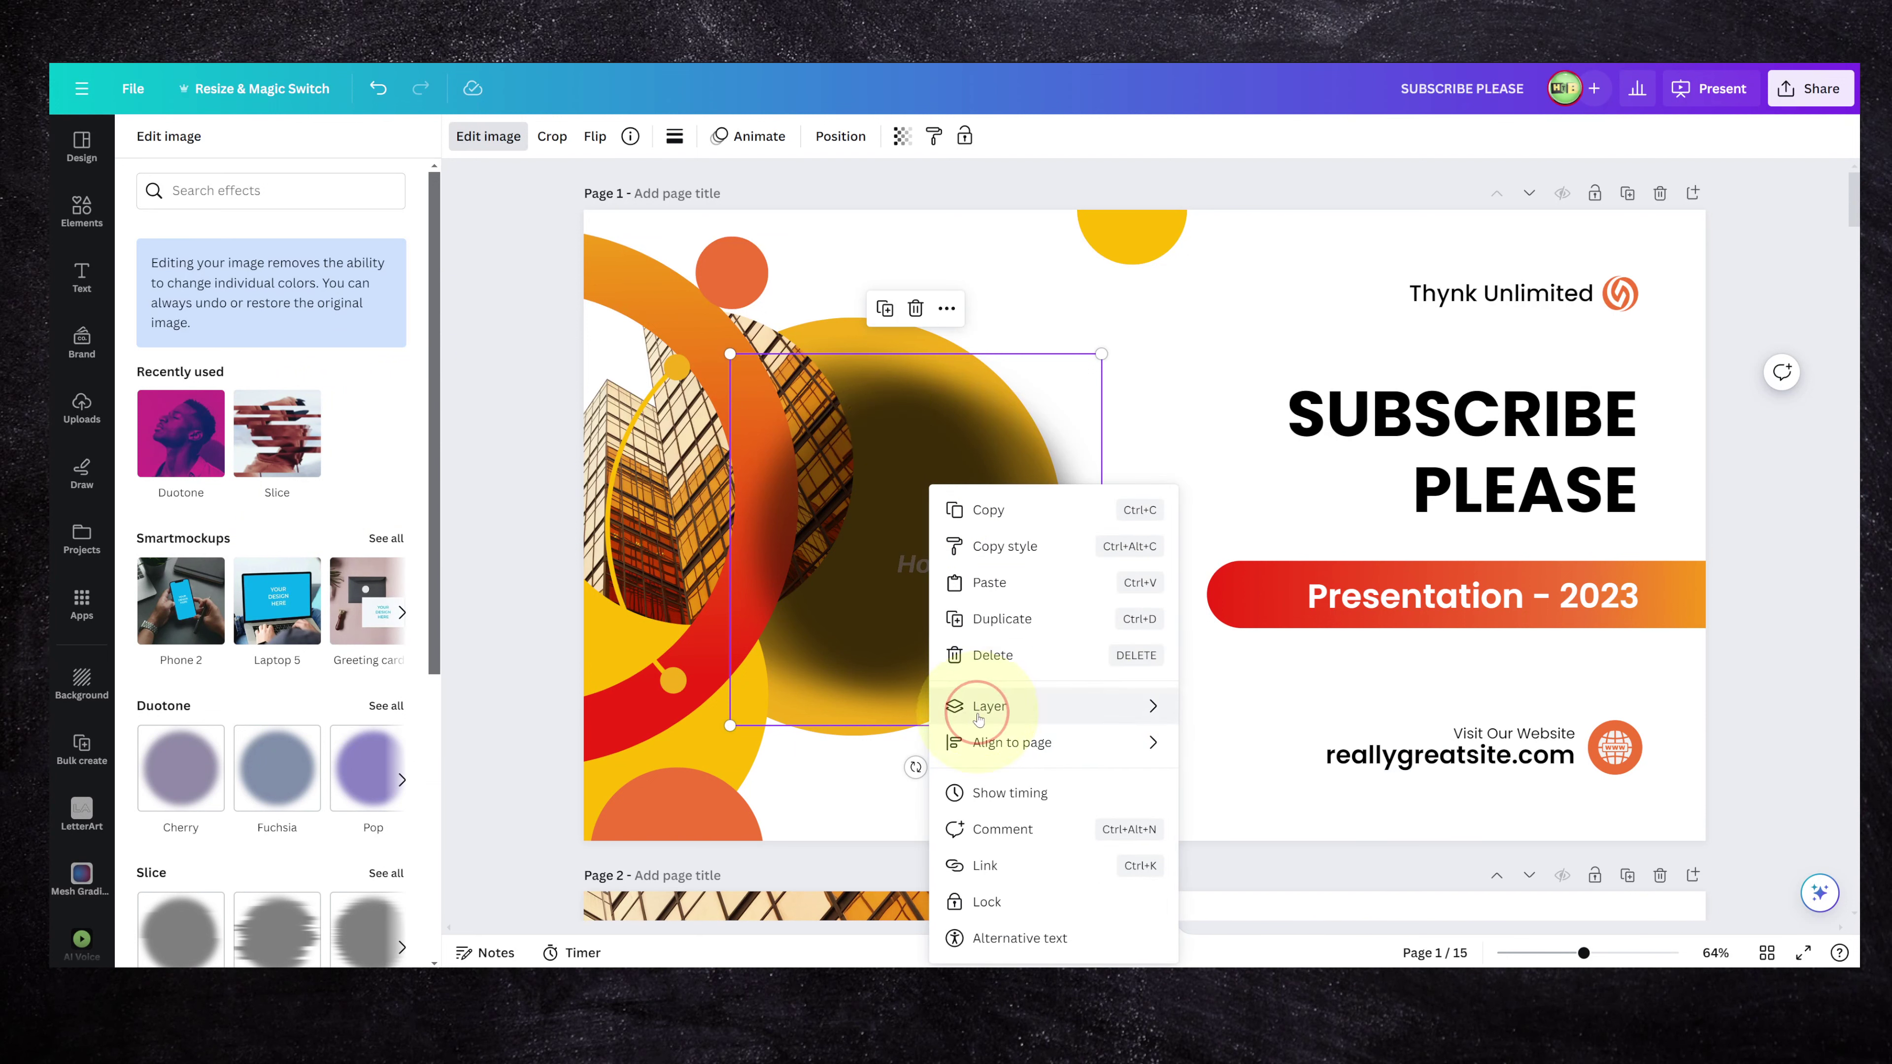
mouse_move(978, 718)
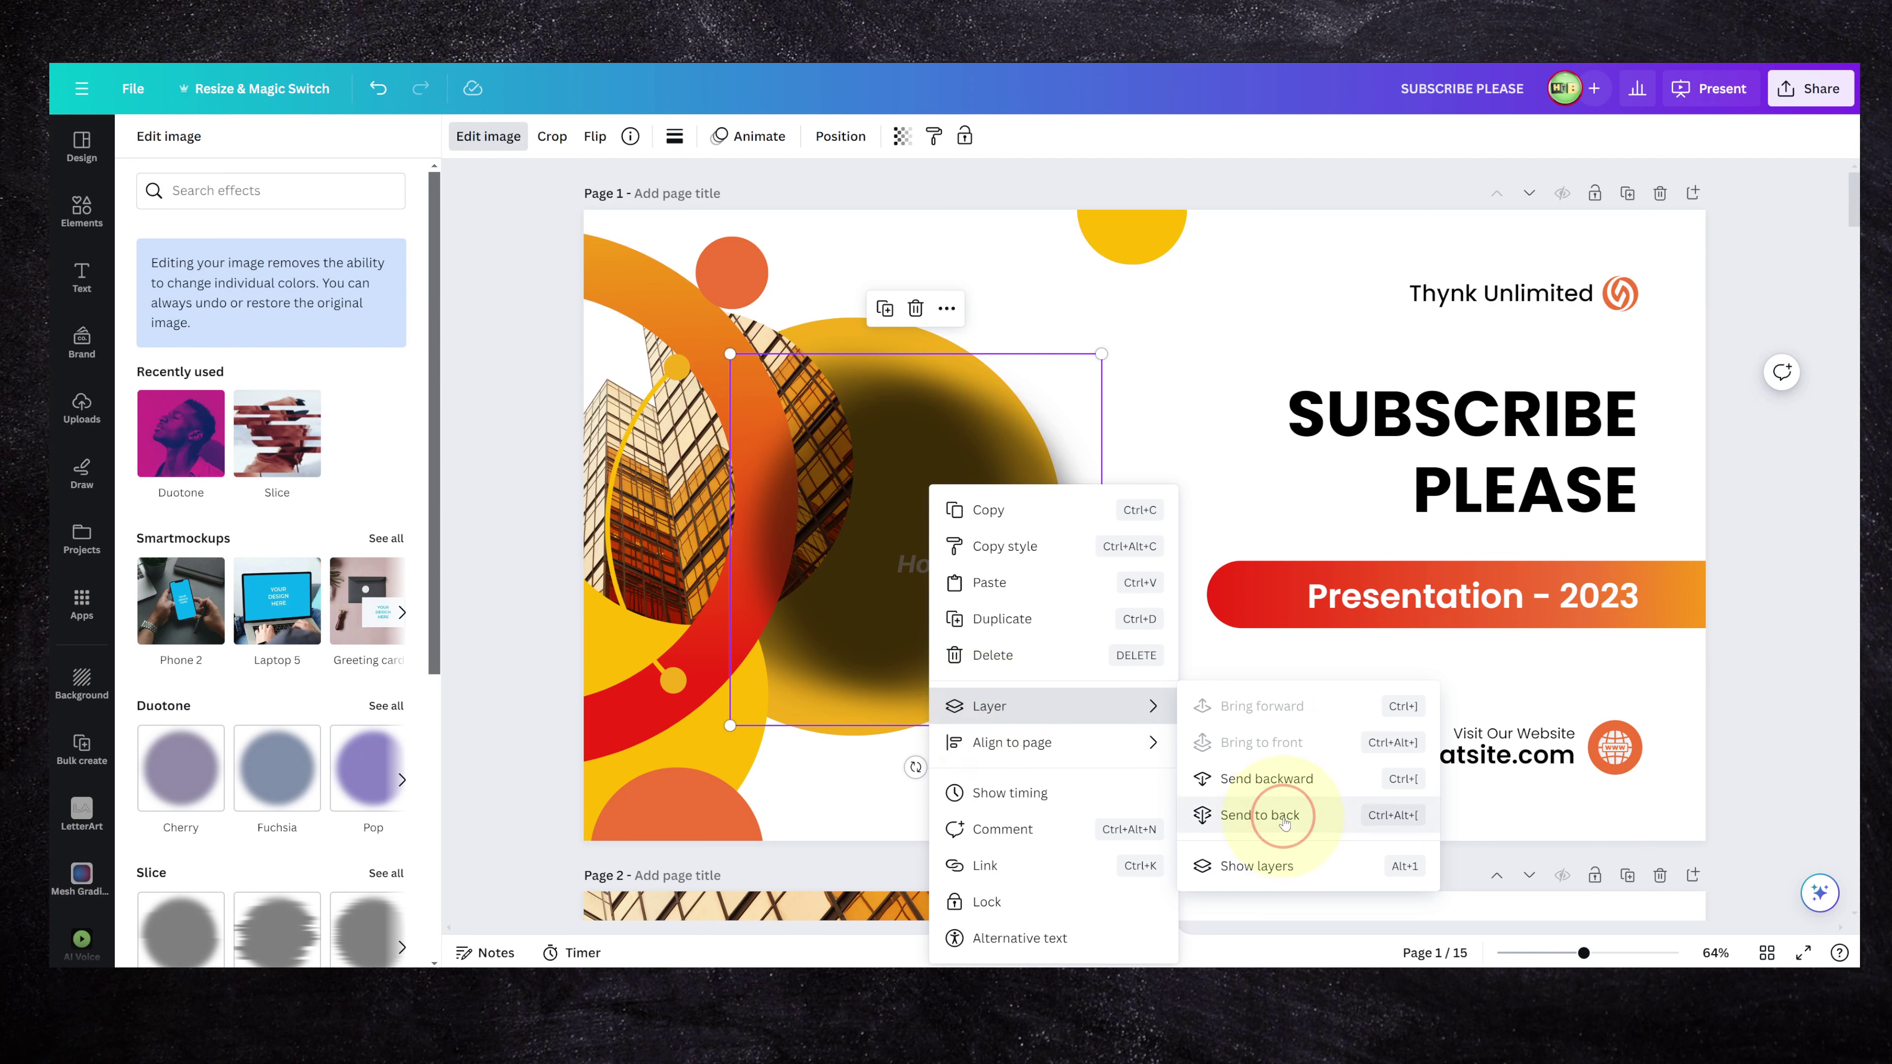
left_click(1235, 811)
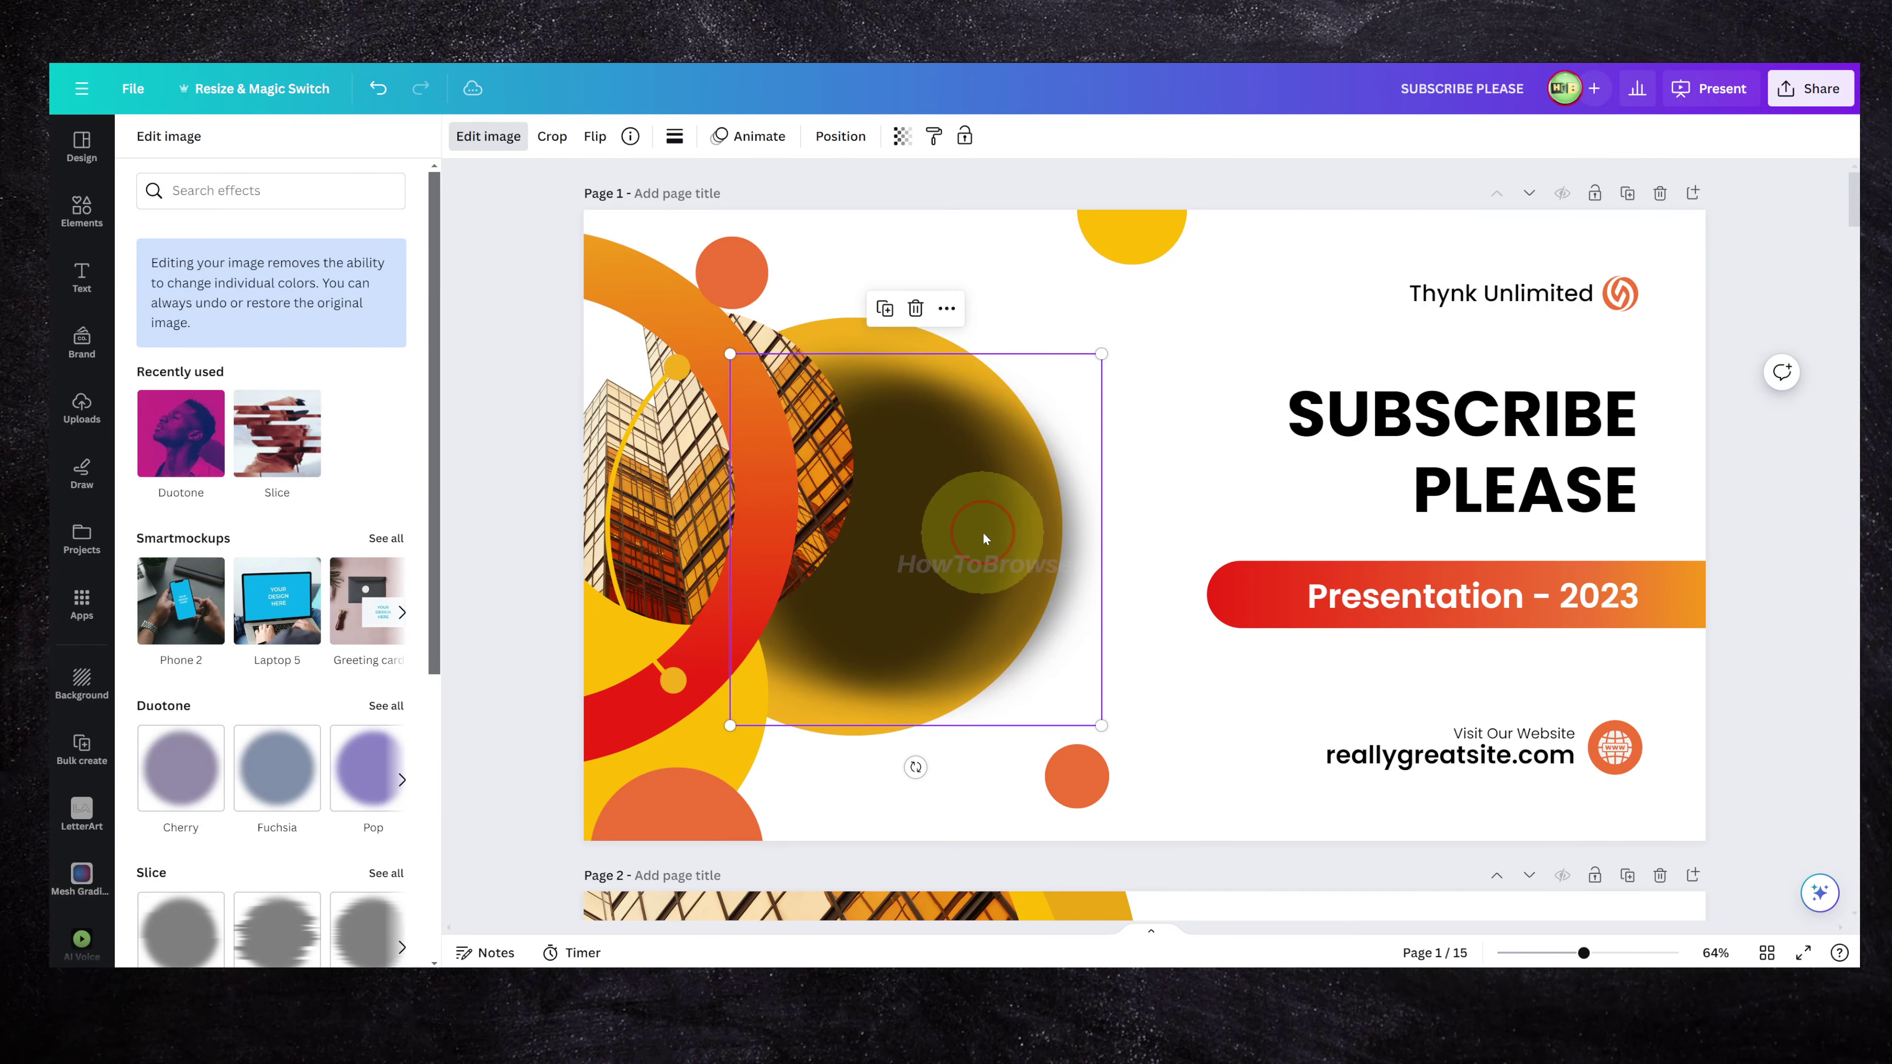
Step: Send the selected image one layer backward and select the yellow circle
right_click(969, 470)
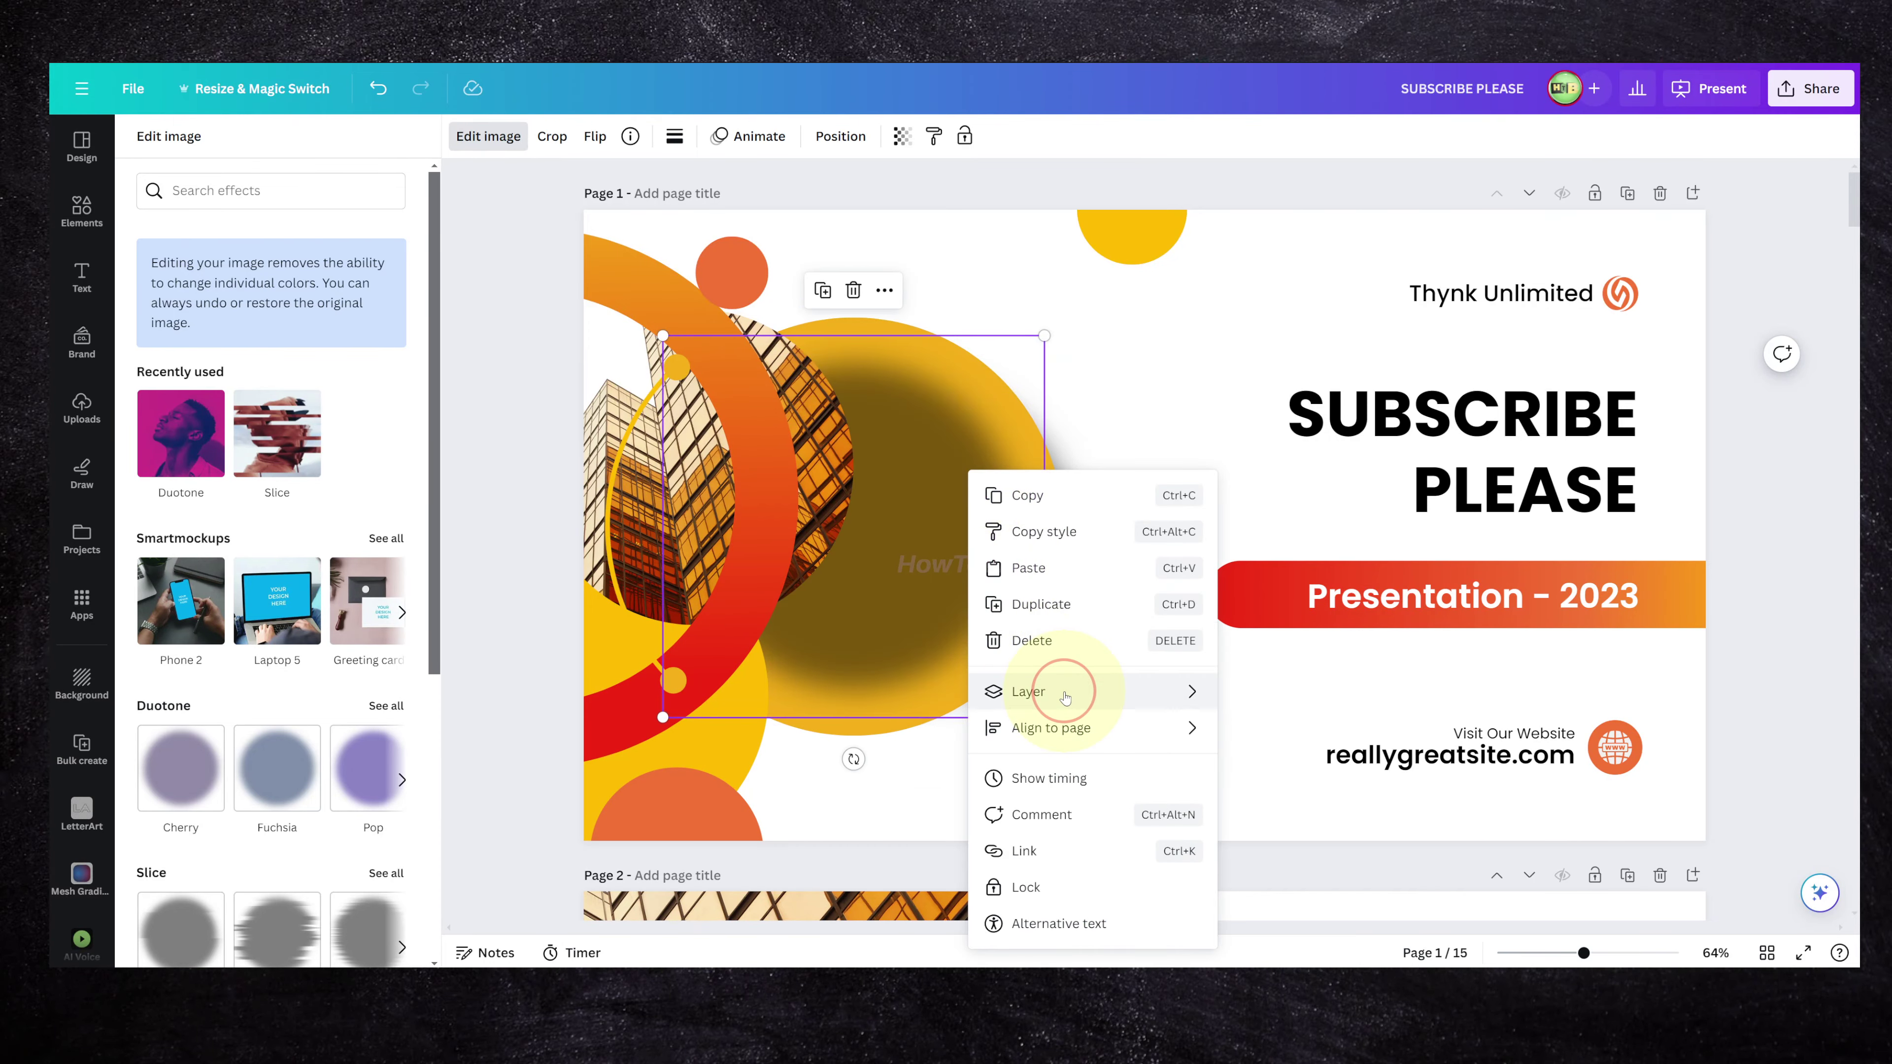
mouse_move(1072, 690)
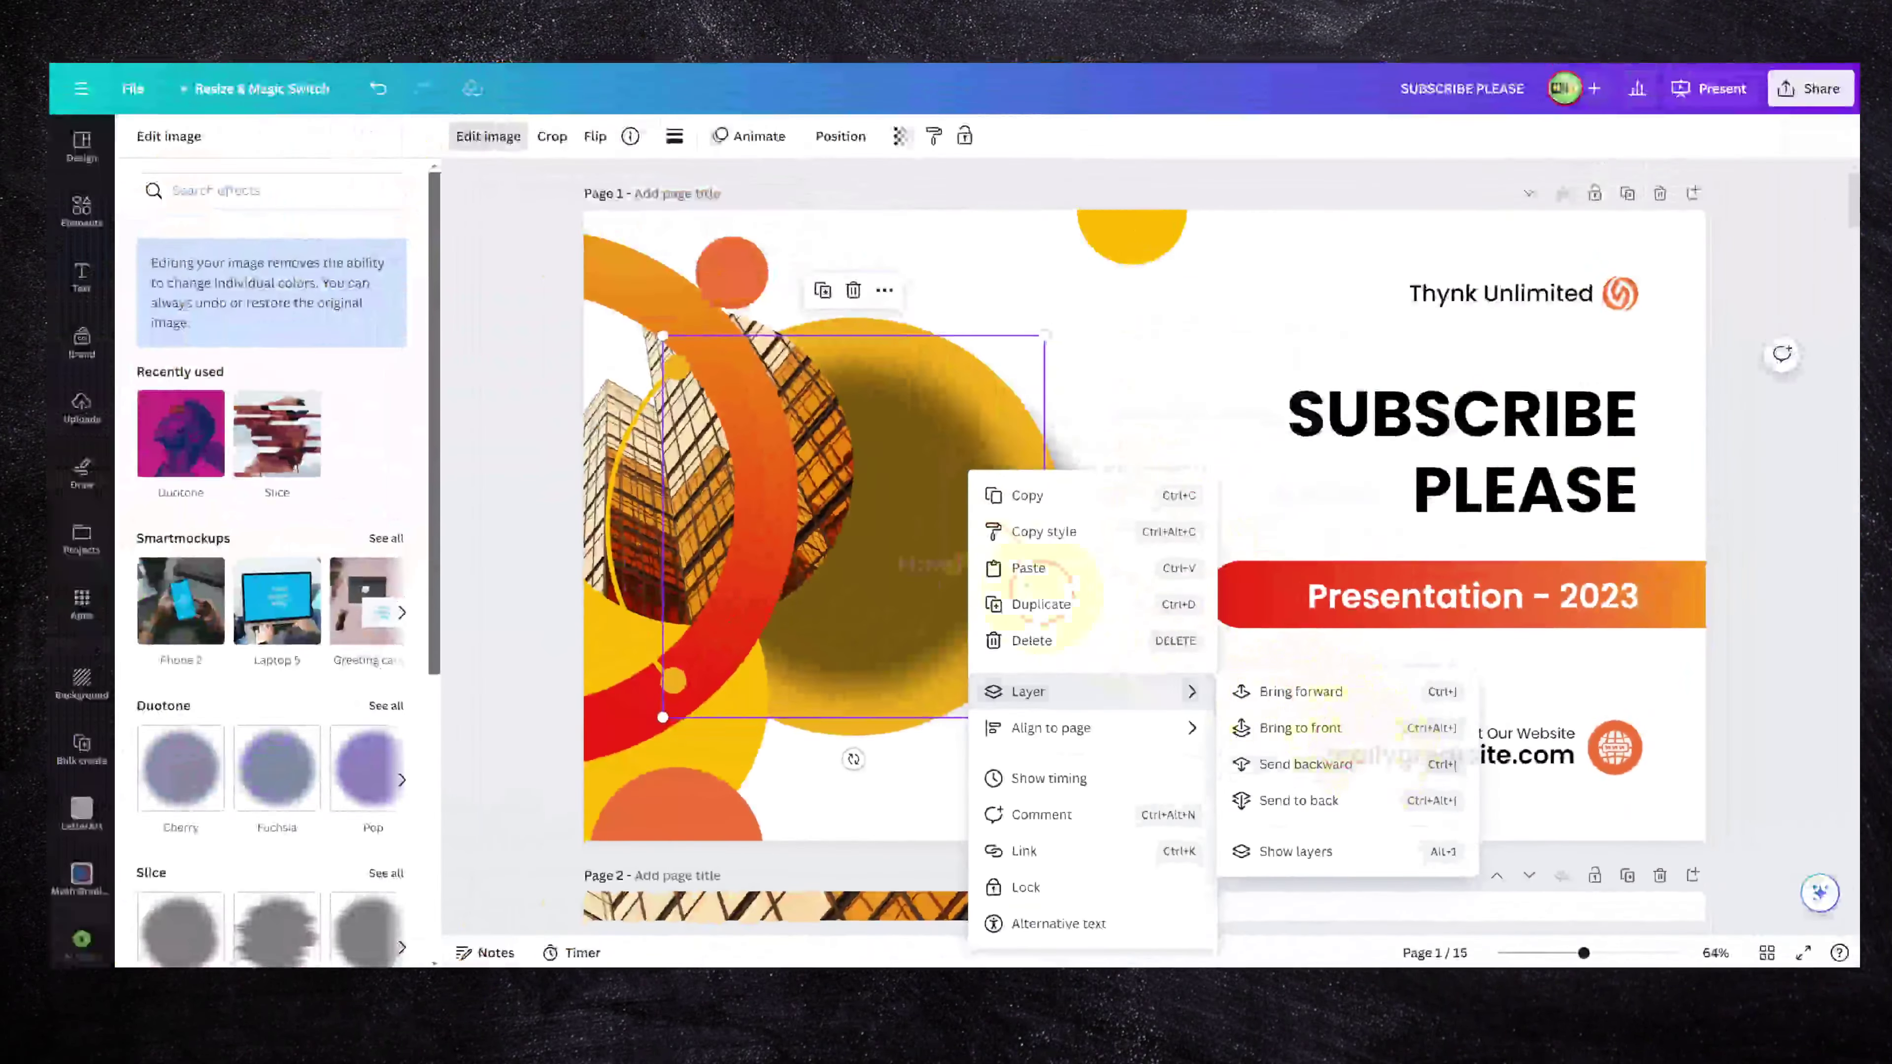
left_click(907, 488)
left_click(890, 329)
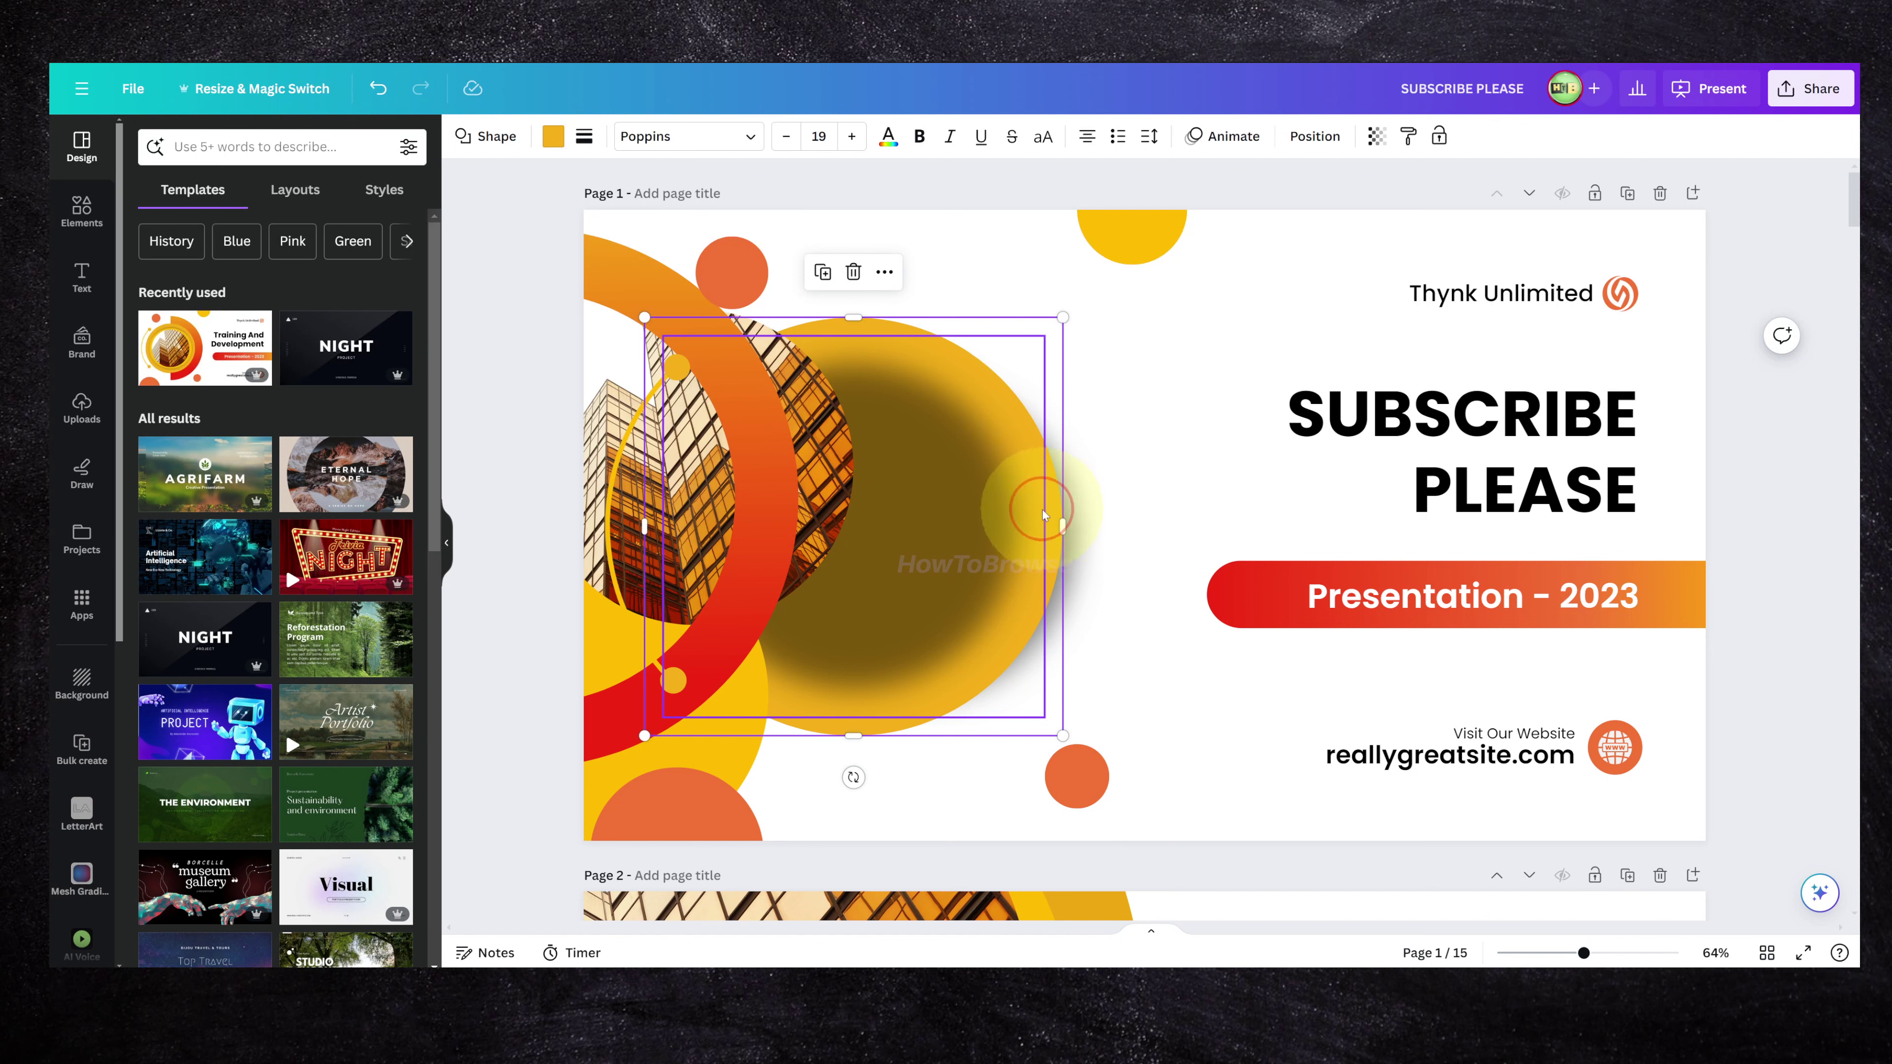
Step: Nudge the shadow image right so it sits over the yellow circle
right_click(936, 448)
mouse_move(1070, 673)
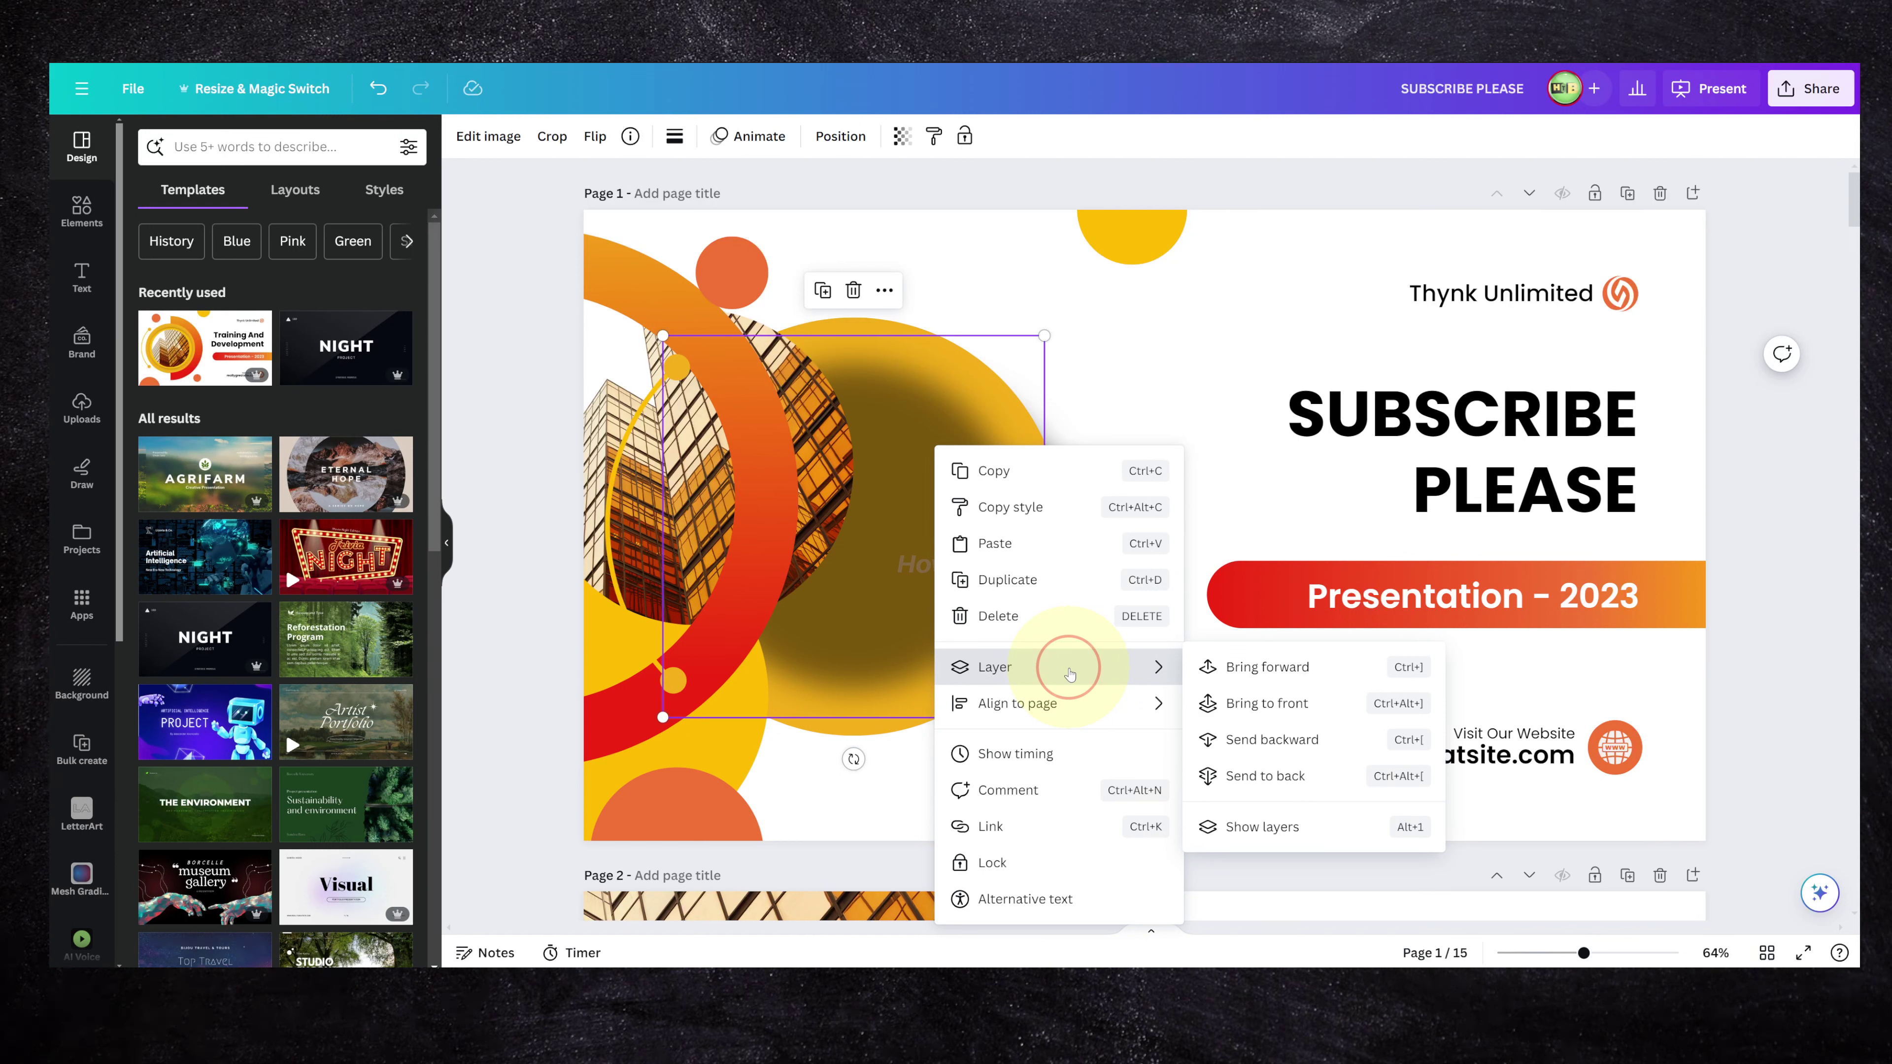
left_click(887, 512)
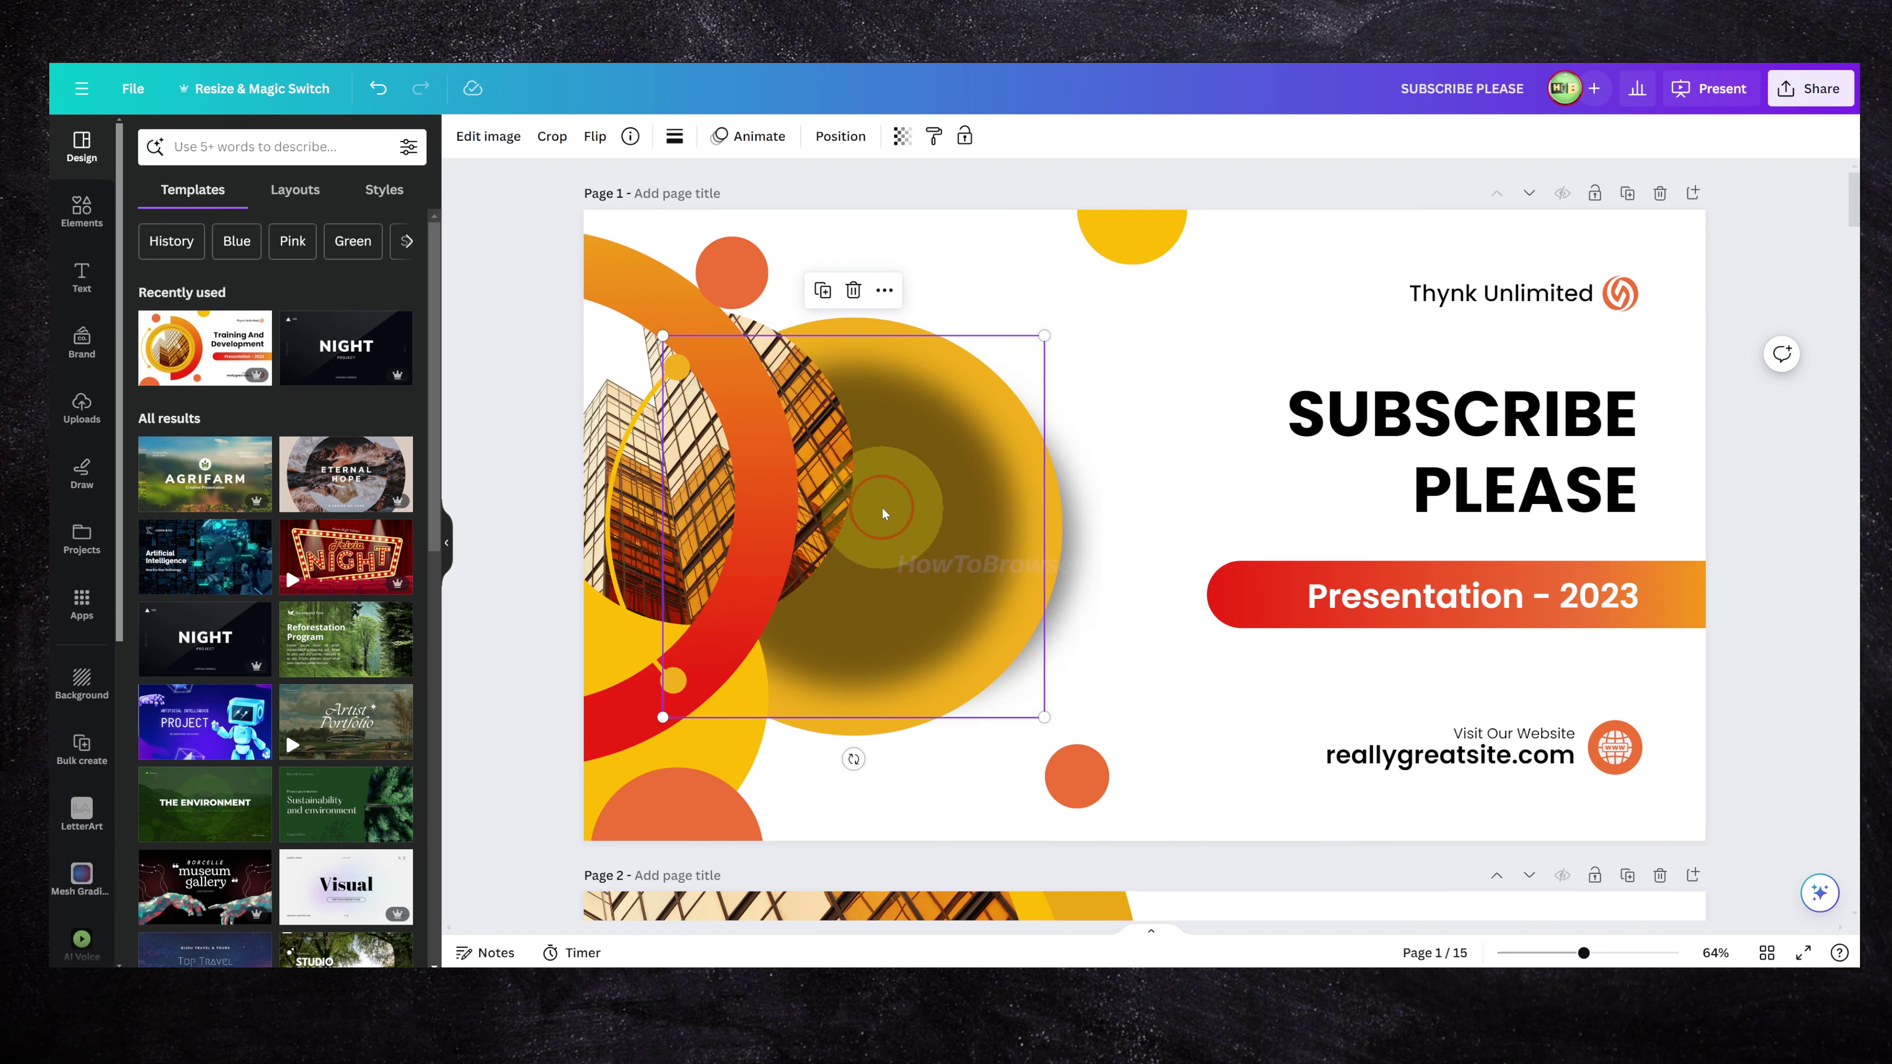
left_click_drag(888, 511, 938, 495)
Step: Show the full list of layers with Layer > Show layers
left_click(857, 142)
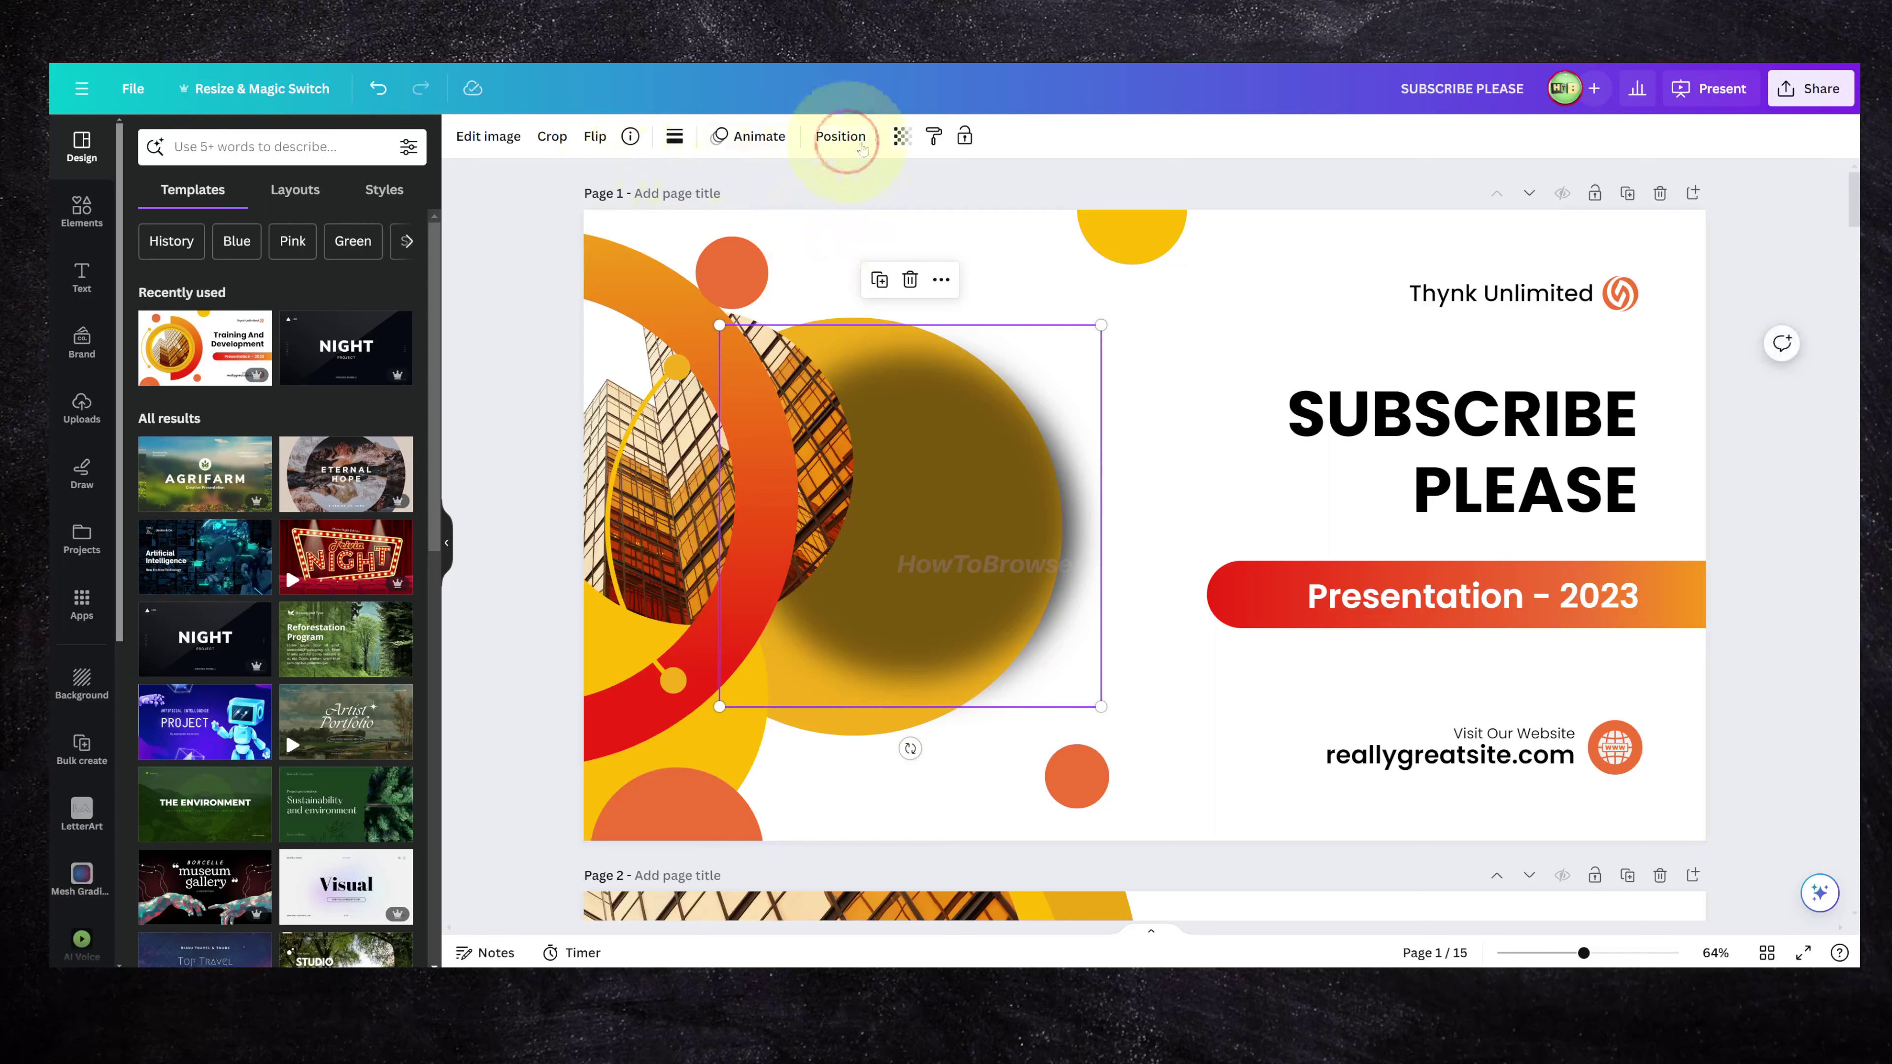
right_click(946, 457)
left_click(1058, 677)
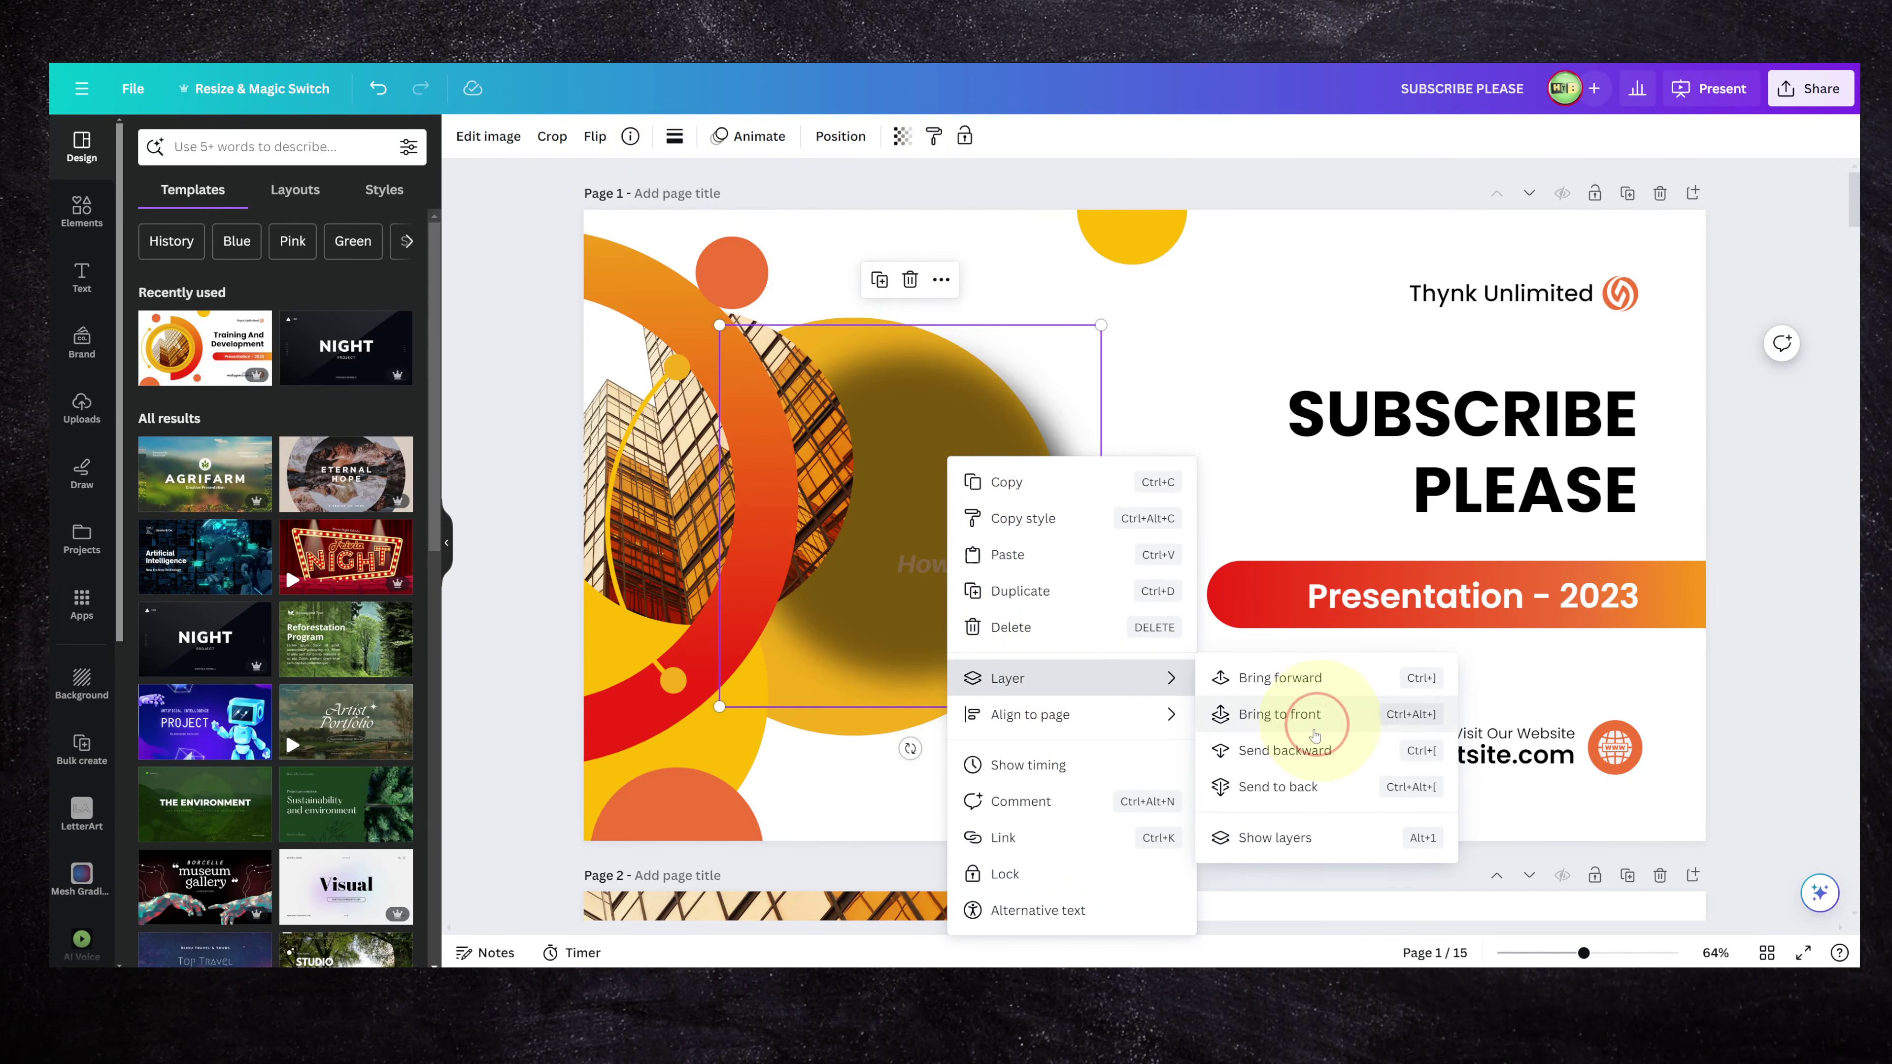
left_click(1281, 837)
Step: Move the logo layer above the SUBSCRIBE PLEASE title and raise an orange circle layer
scroll(192, 336, "up", 5)
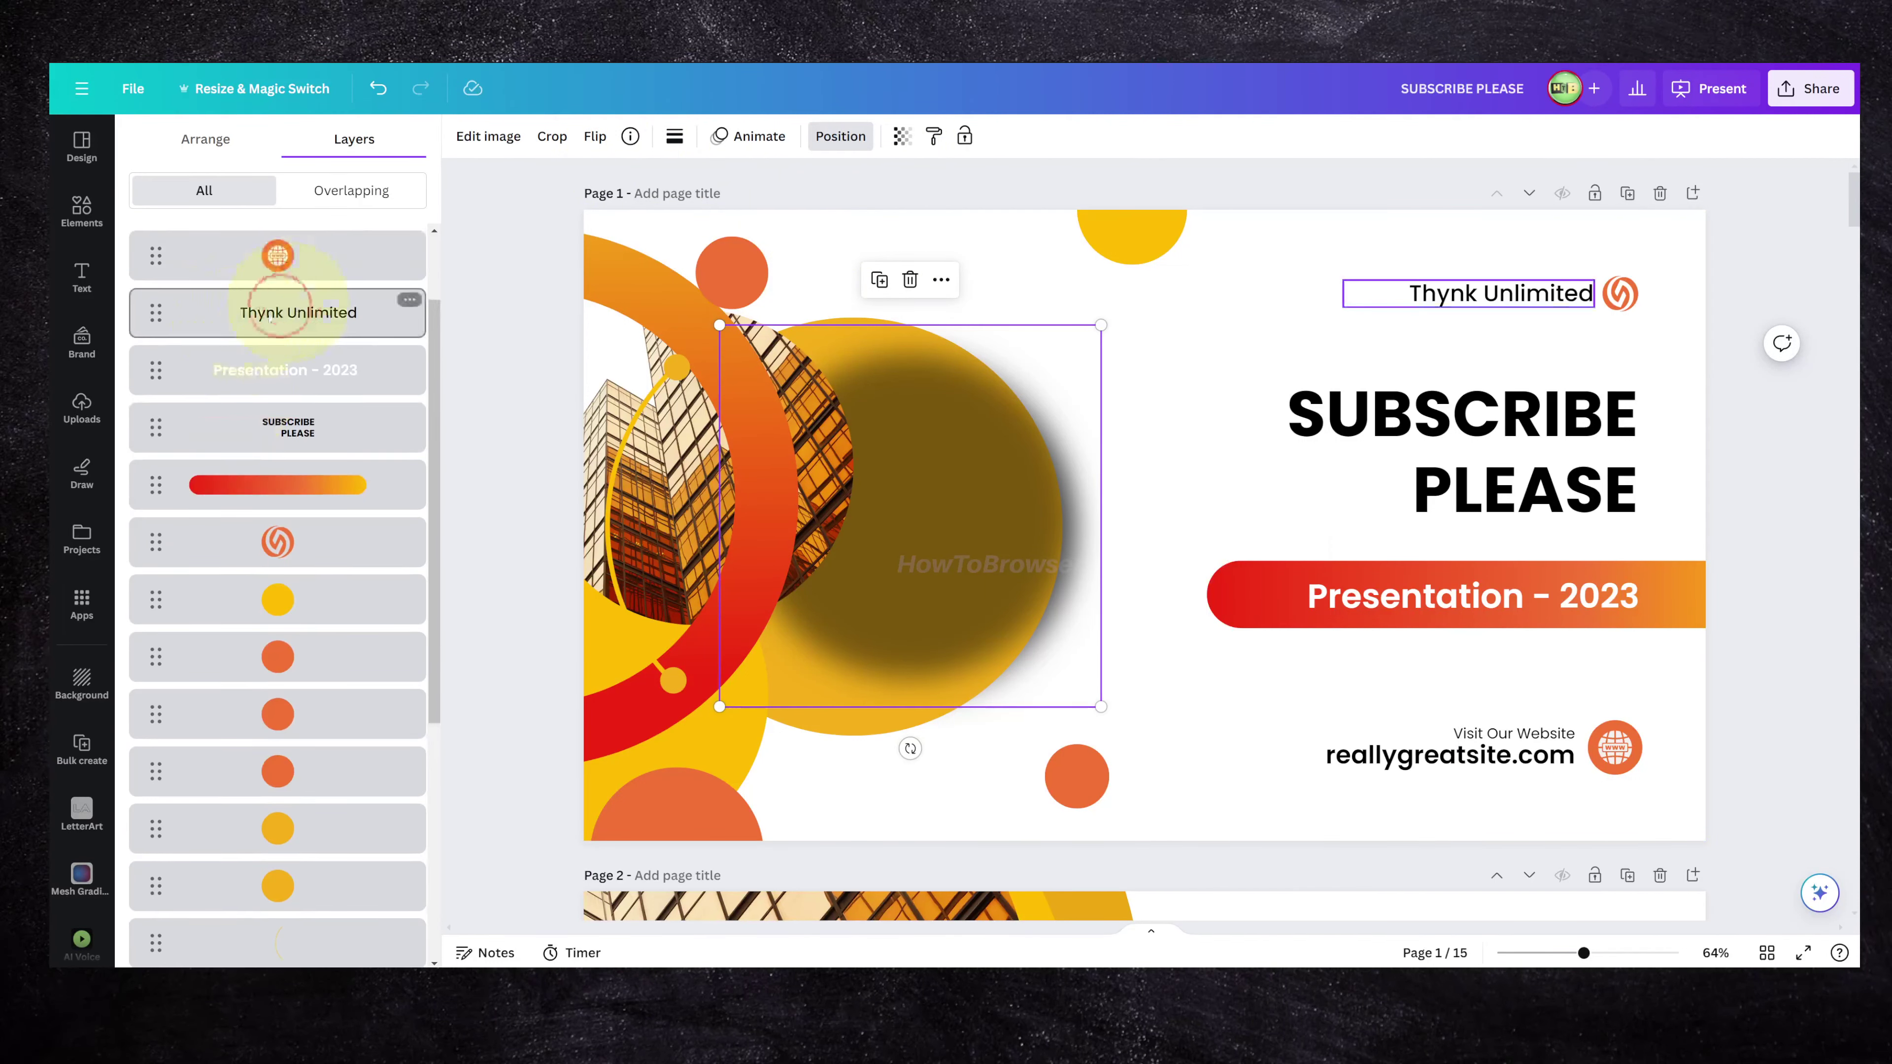
left_click(243, 457)
left_click_drag(169, 548, 156, 370)
left_click(245, 641)
scroll(244, 641, "down", 3)
left_click_drag(169, 634, 178, 507)
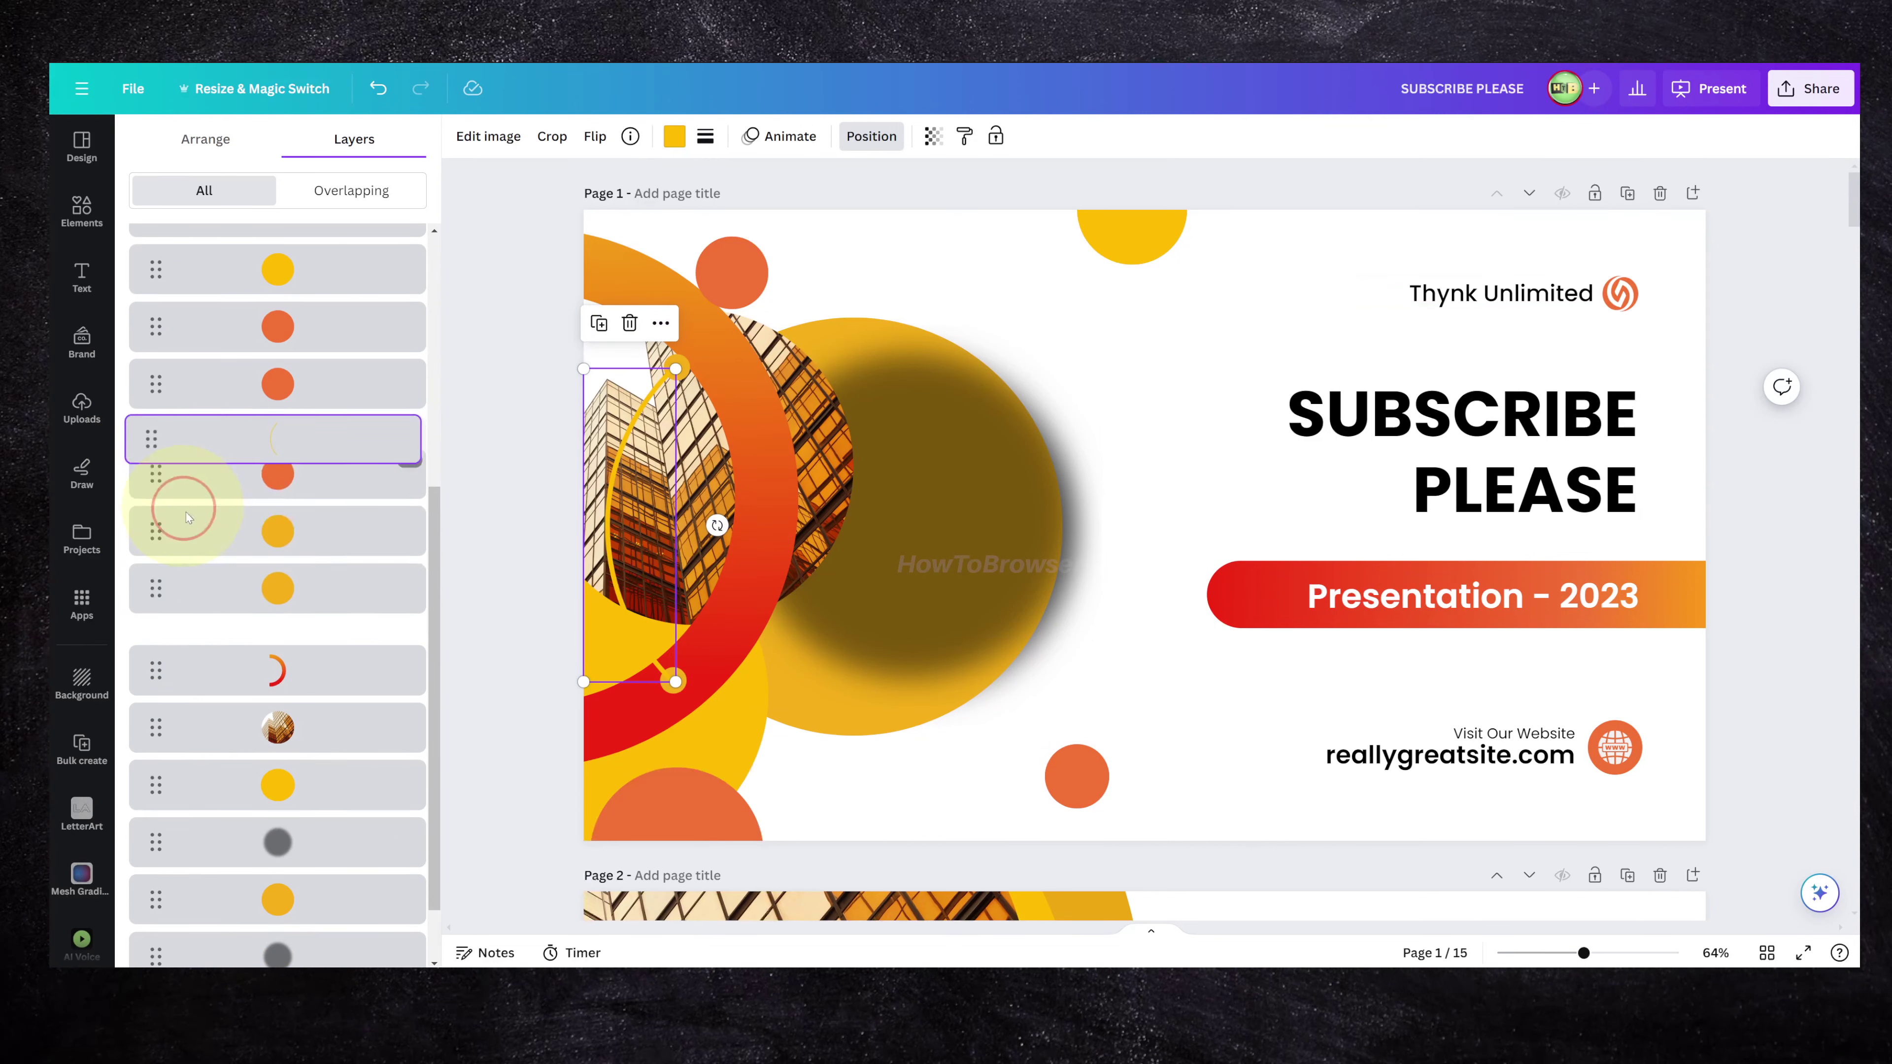
left_click(153, 768)
Step: Shift the yellow circle and shadow toward centre and place the building photo onto it
left_click_drag(974, 512, 1269, 506)
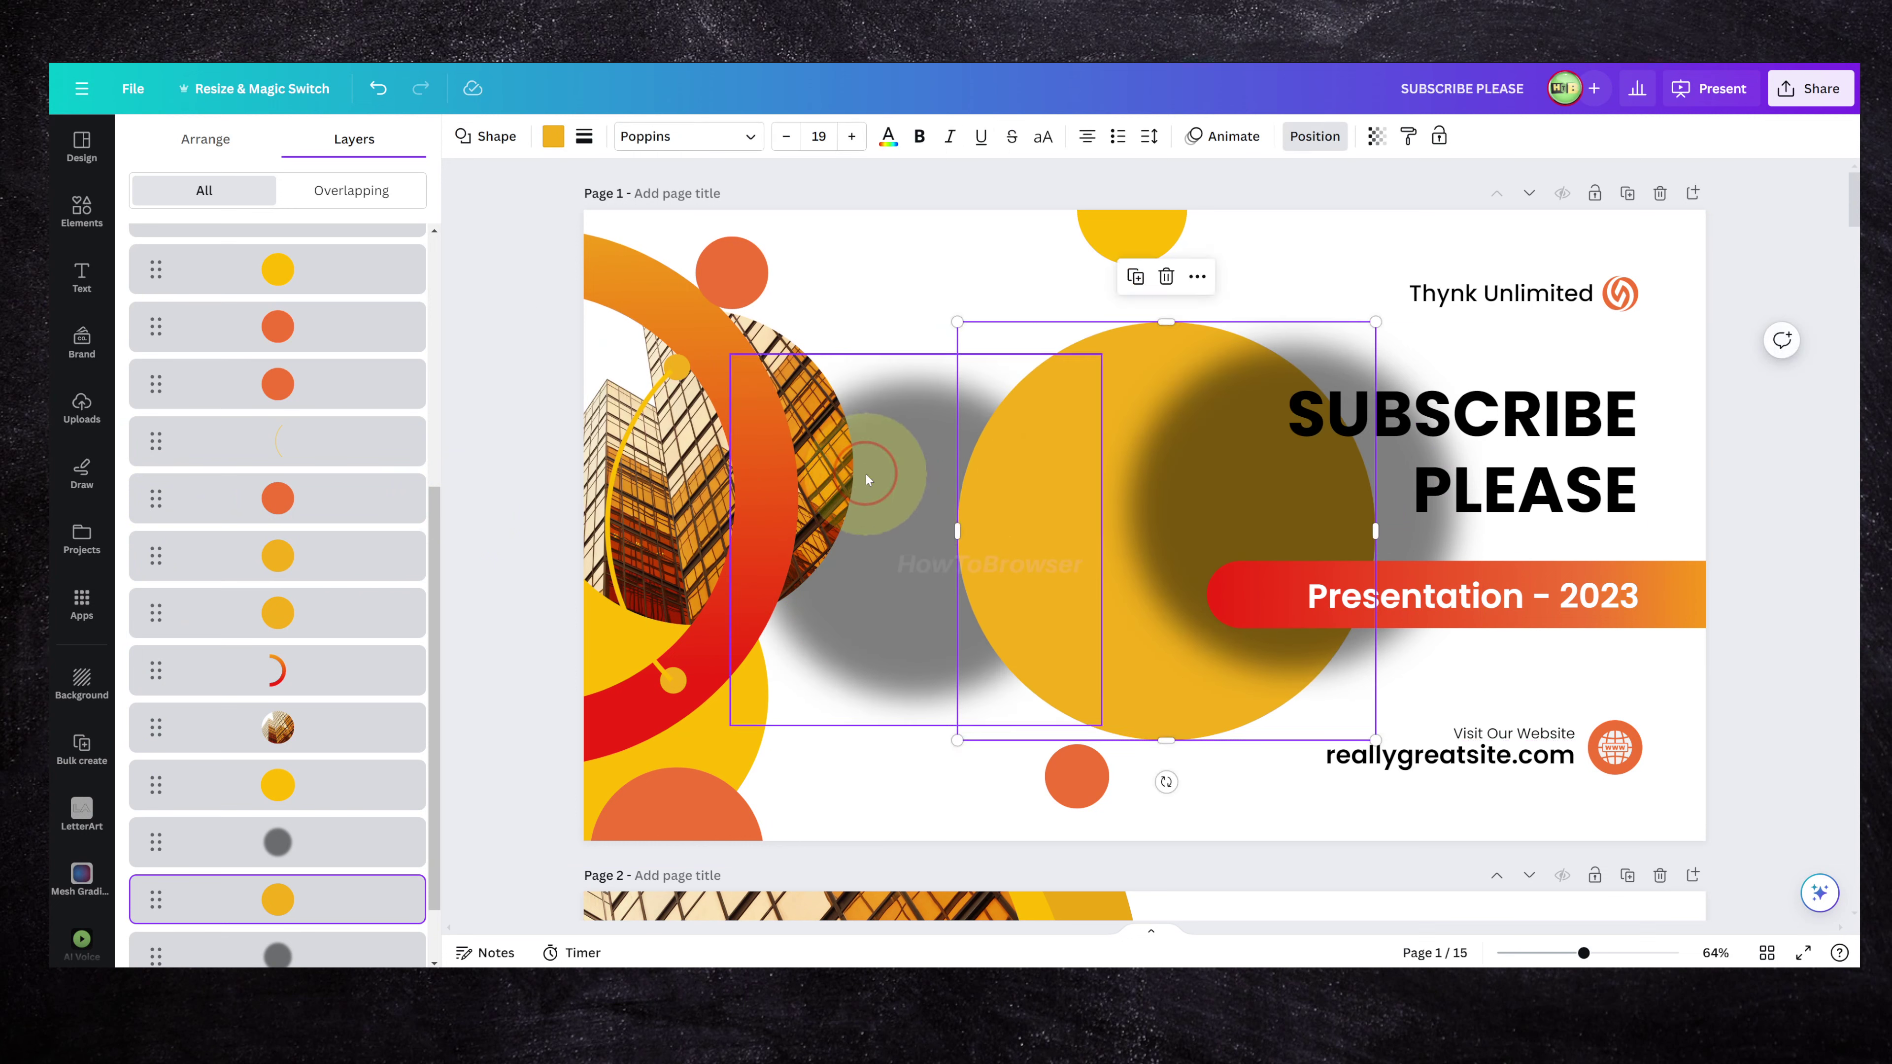
left_click_drag(826, 469, 1021, 524)
scroll(379, 505, "up", 5)
scroll(360, 465, "down", 6)
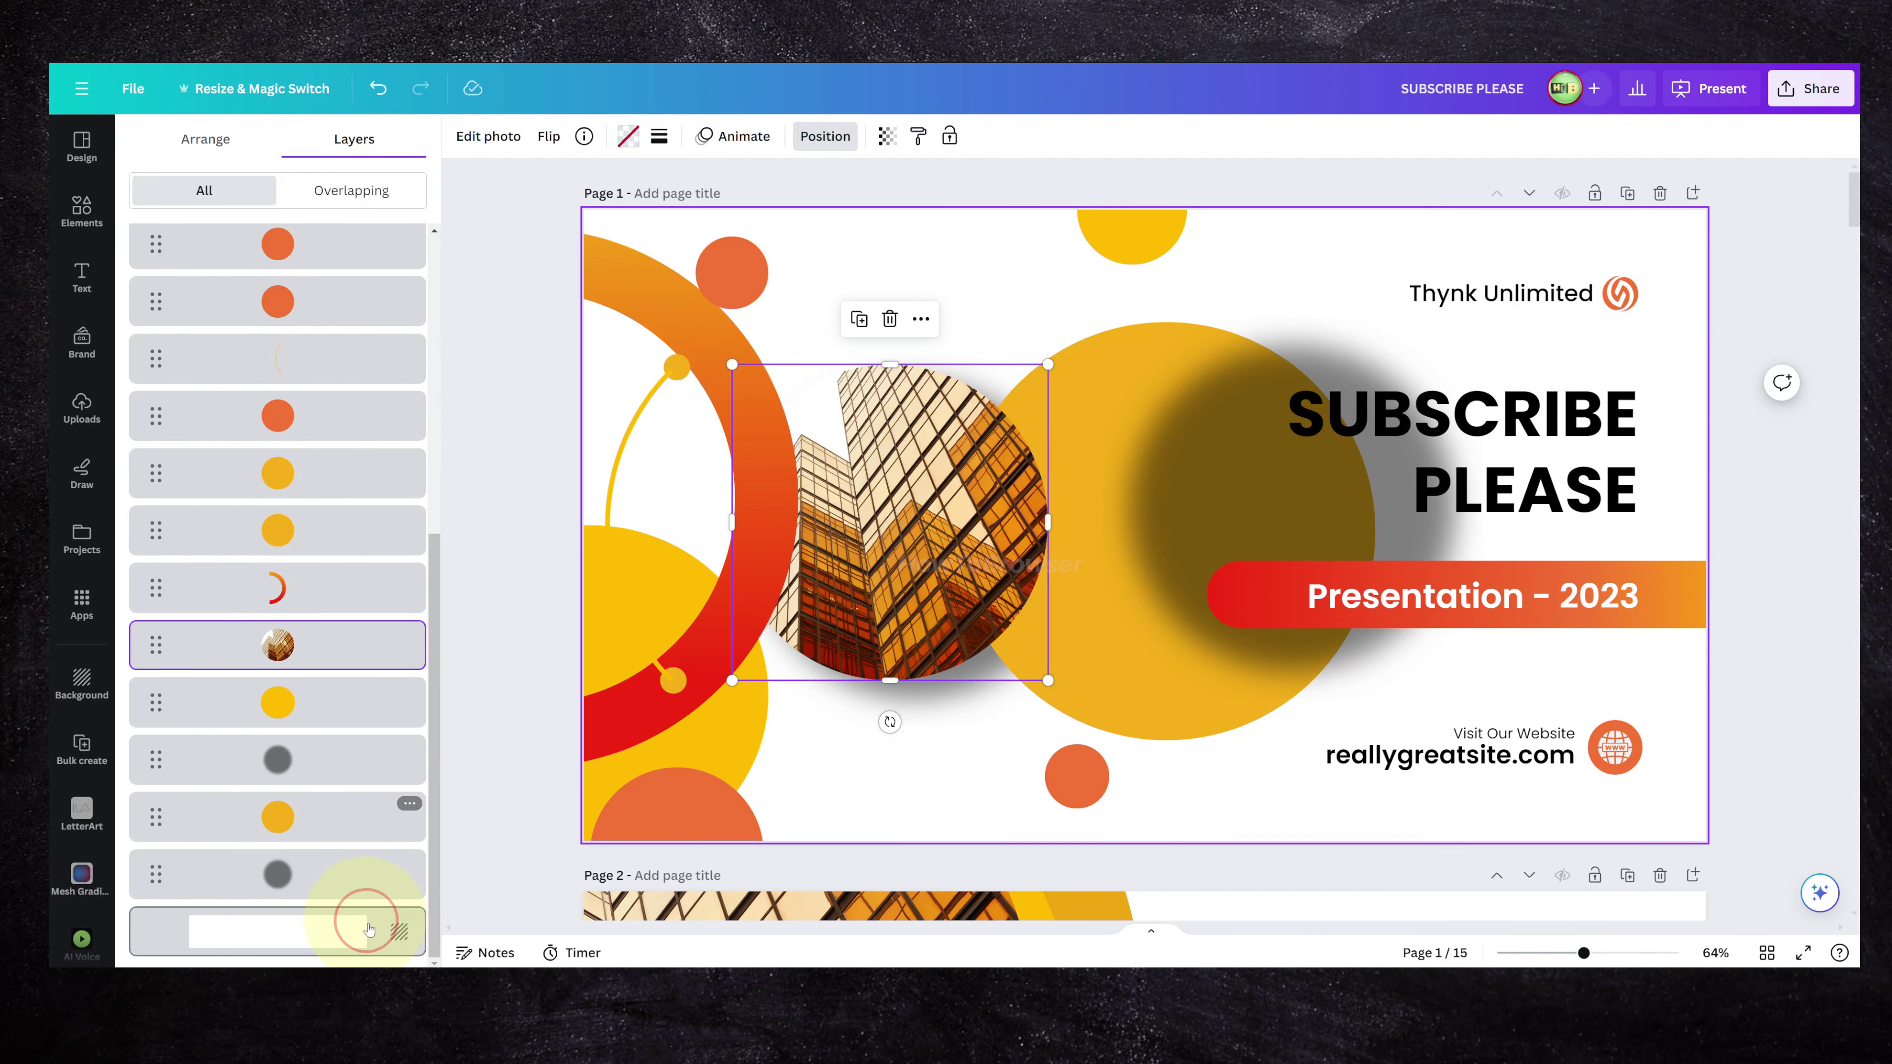
Step: Give the slide background a custom radial gradient colour
left_click(390, 938)
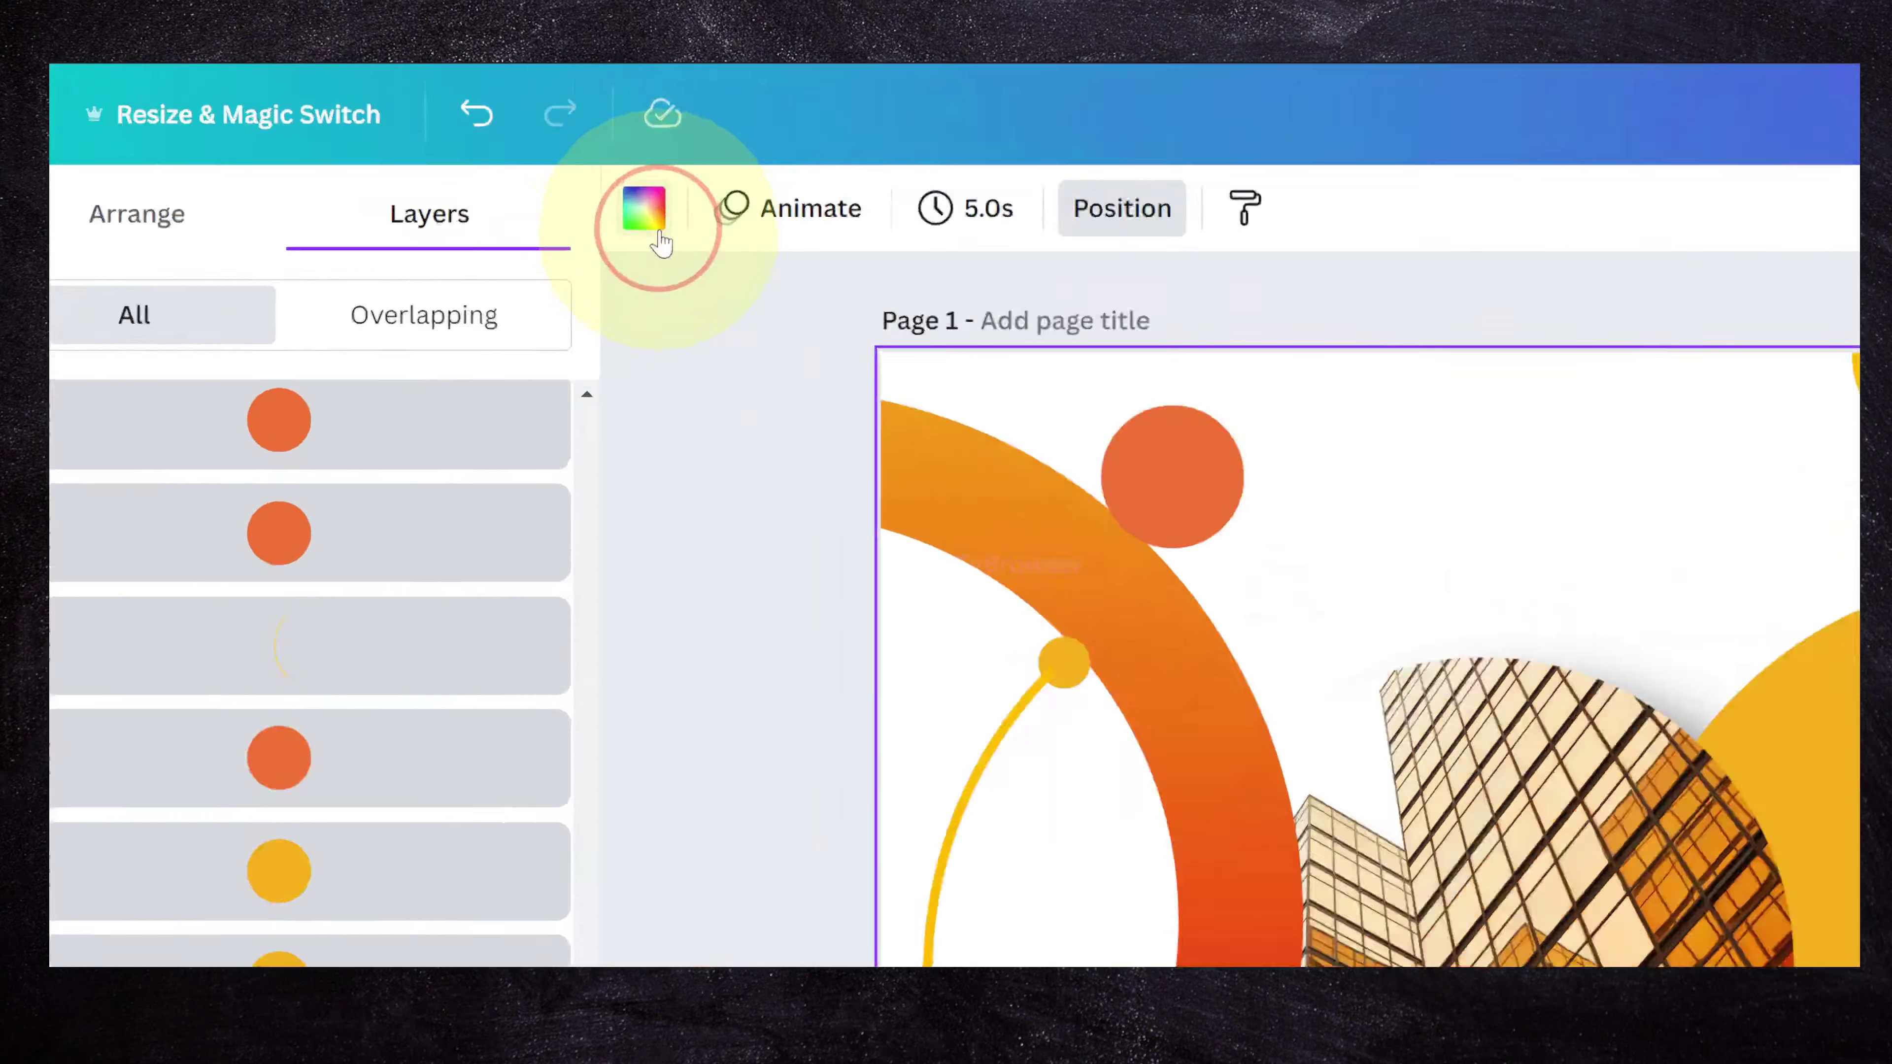
left_click(463, 136)
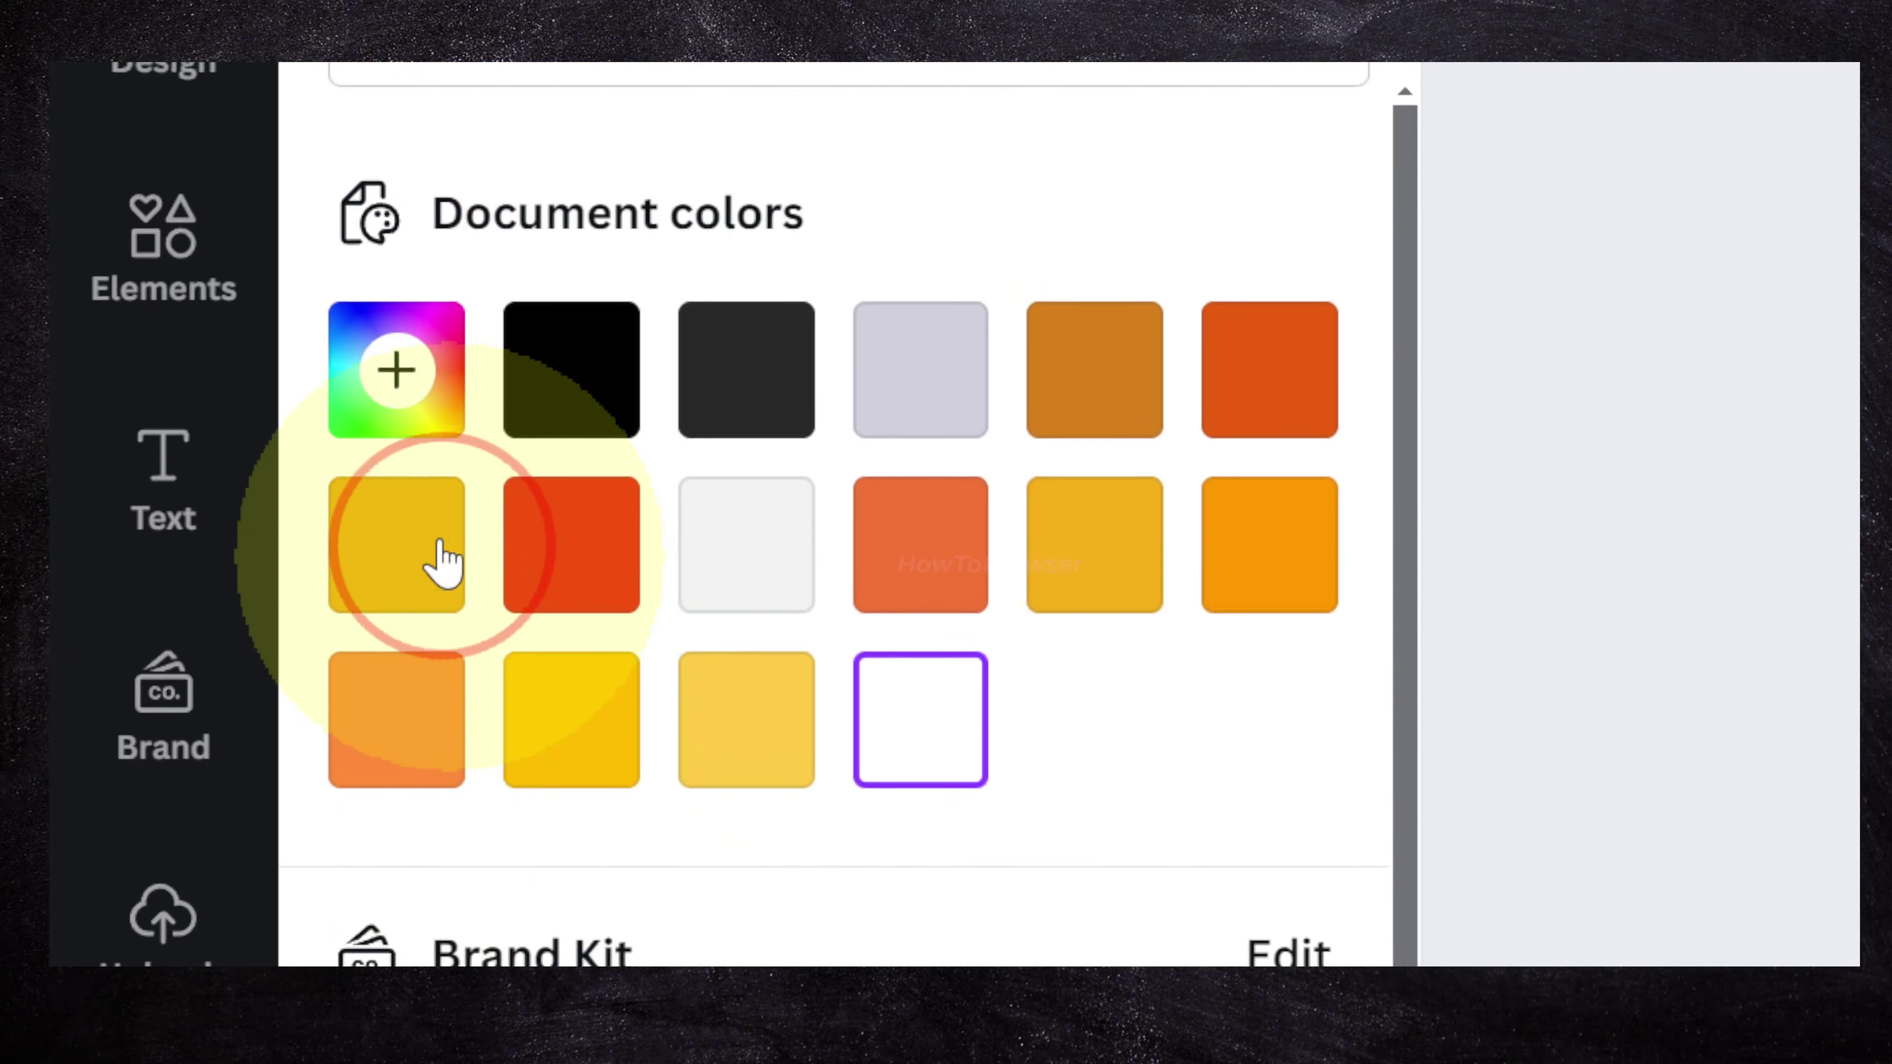
left_click(393, 494)
left_click(946, 522)
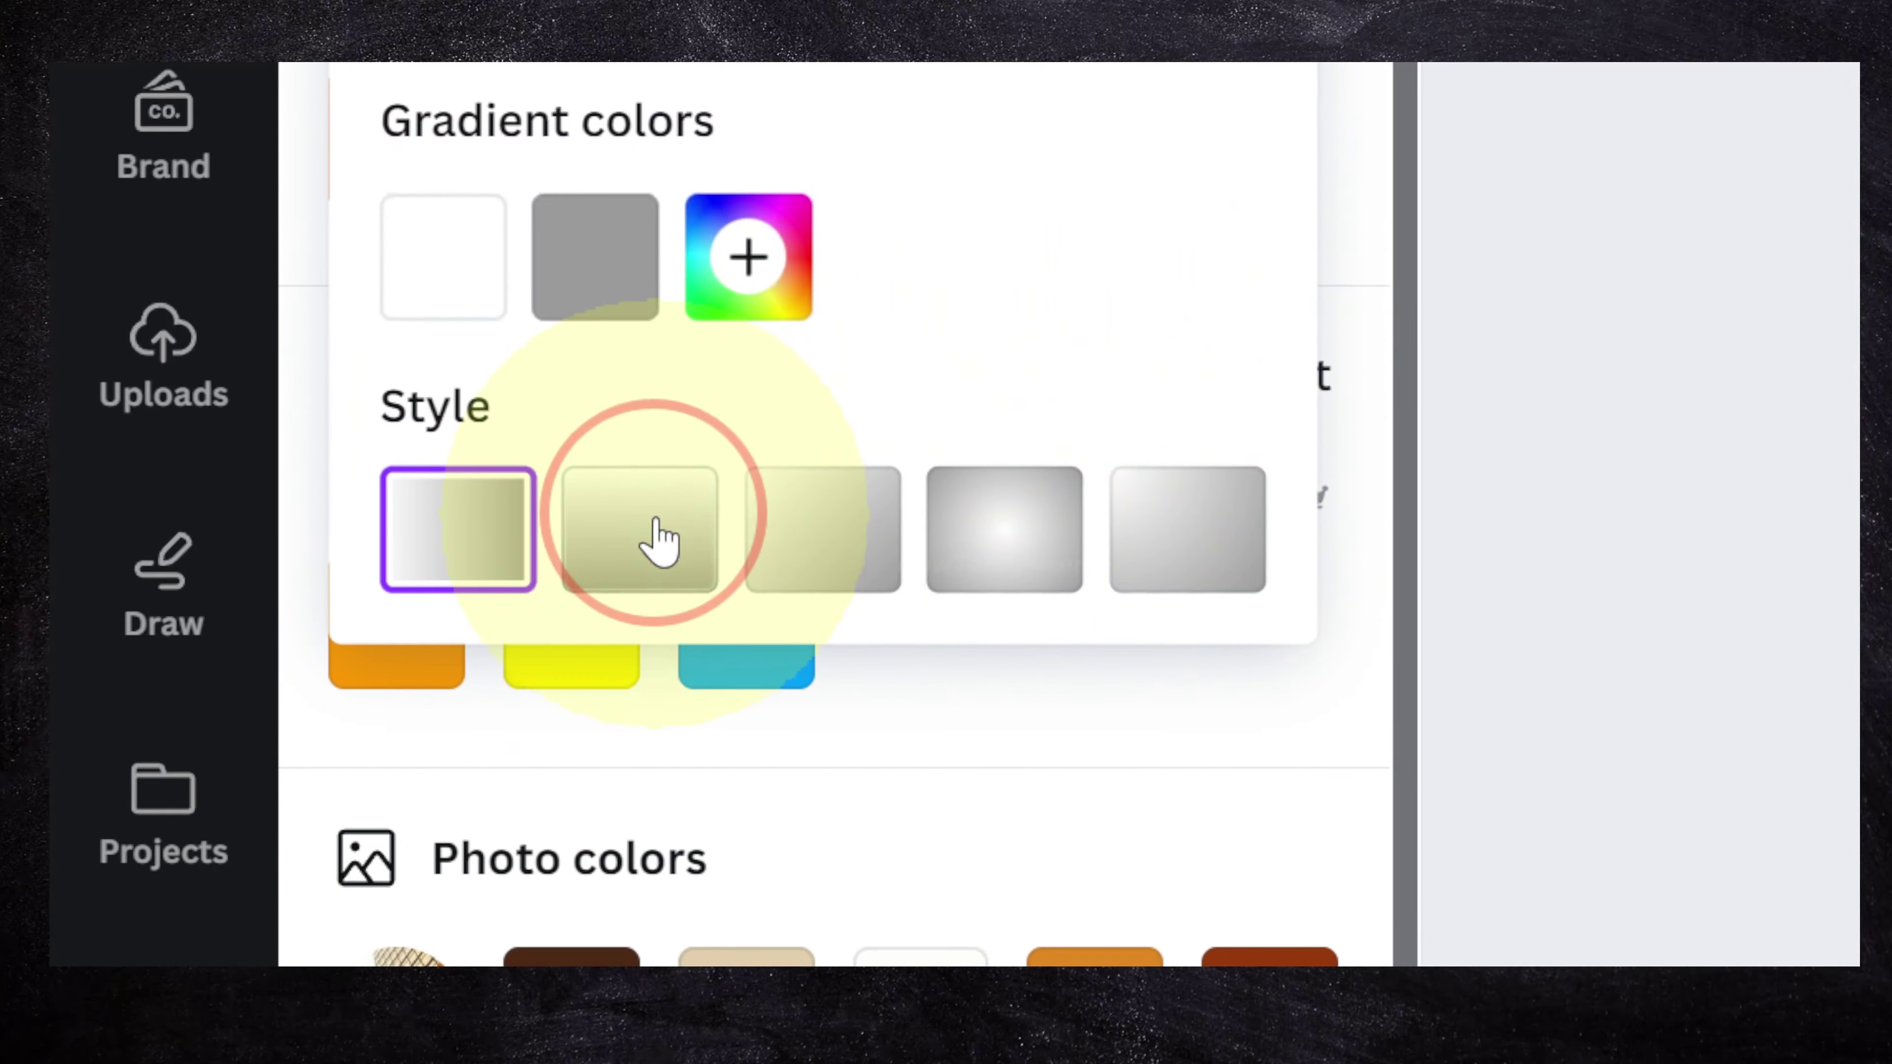
left_click(410, 652)
left_click(782, 656)
left_click(886, 652)
left_click(961, 541)
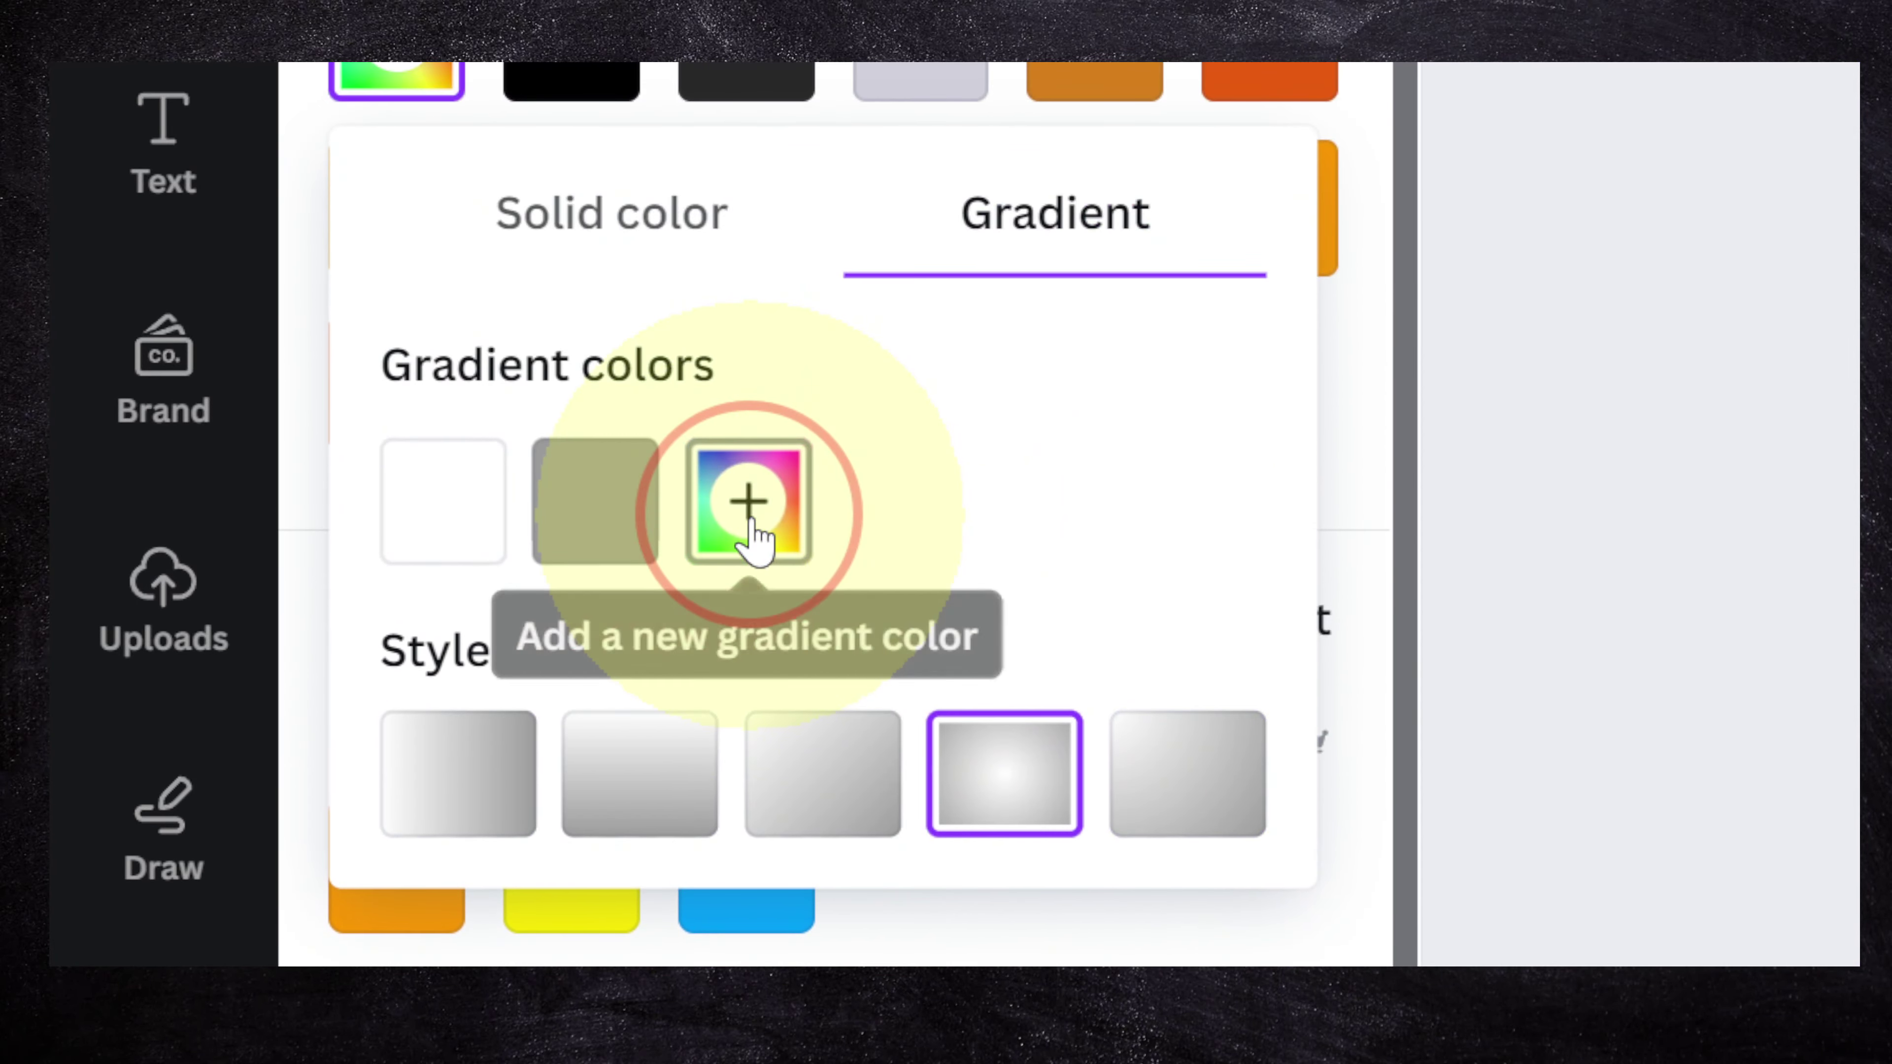
Step: Set the gradient colours to dark red and near-black
left_click(522, 268)
left_click(1168, 466)
left_click(1343, 449)
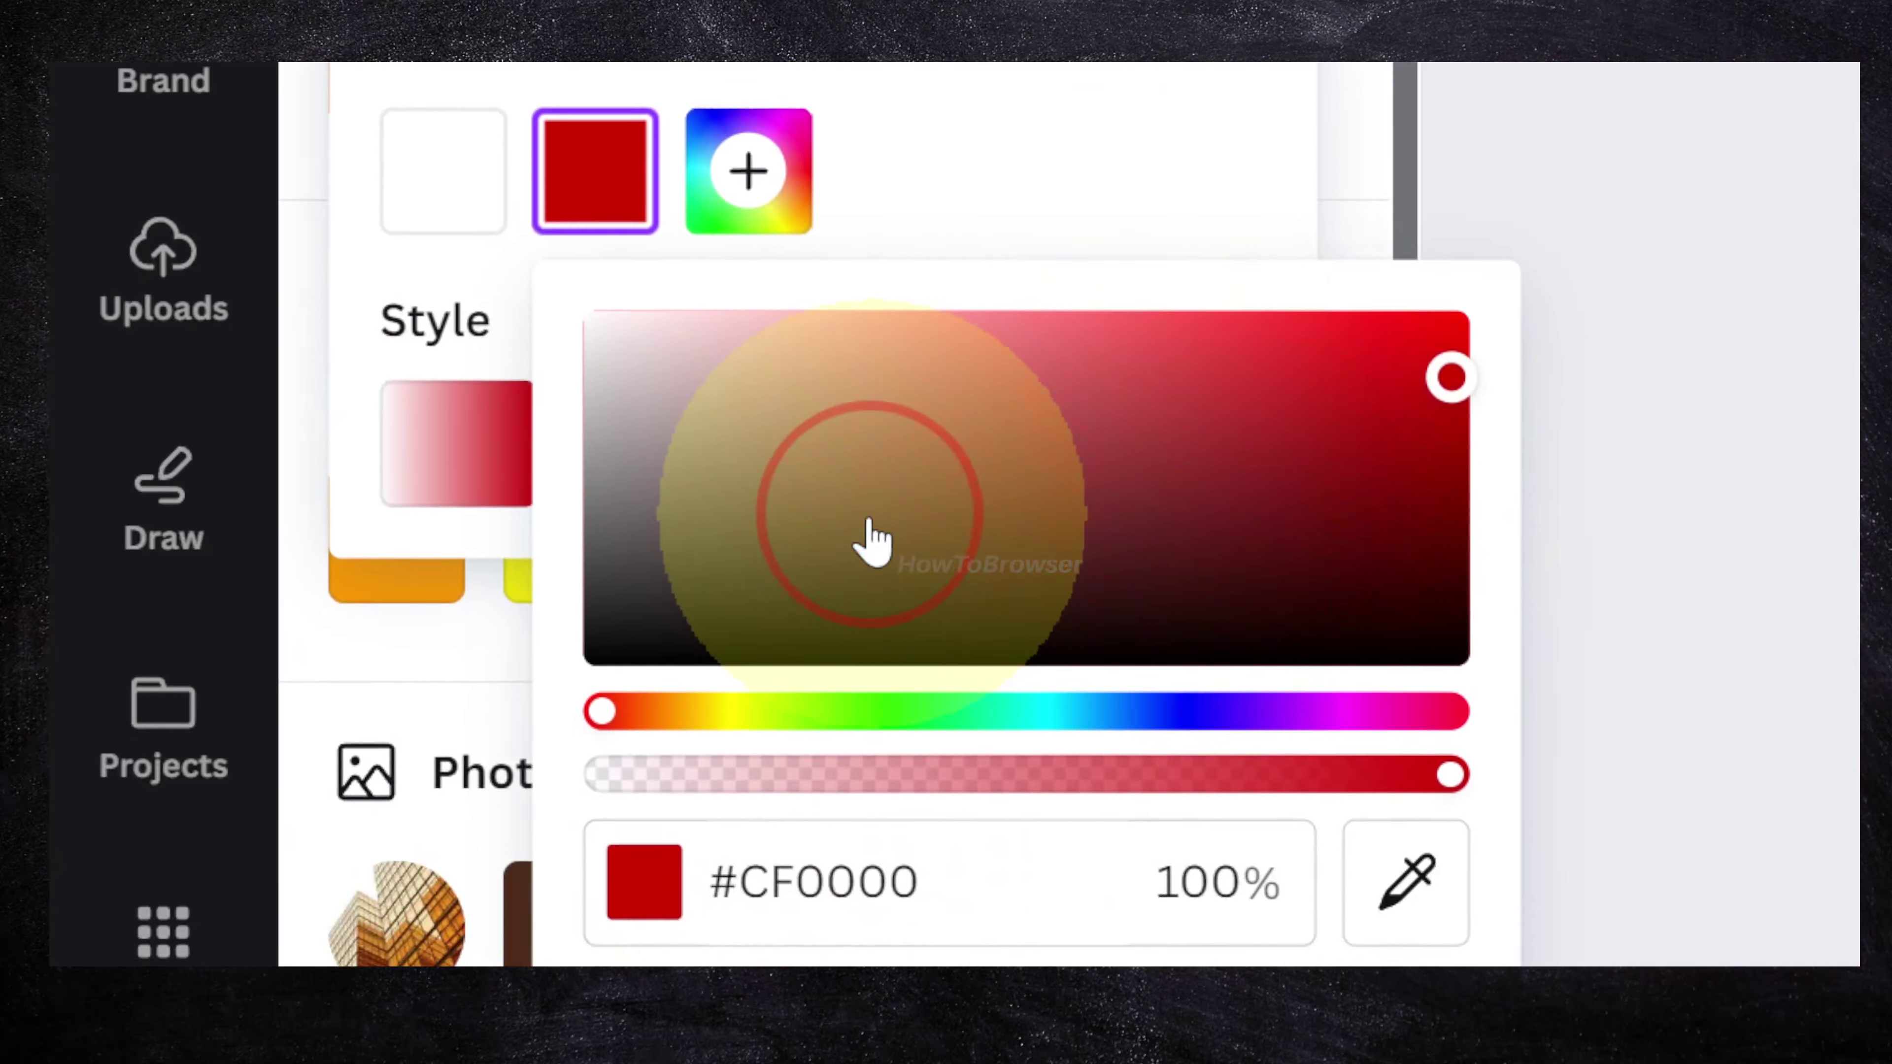
left_click_drag(367, 665, 368, 704)
left_click_drag(869, 512, 898, 585)
left_click(495, 142)
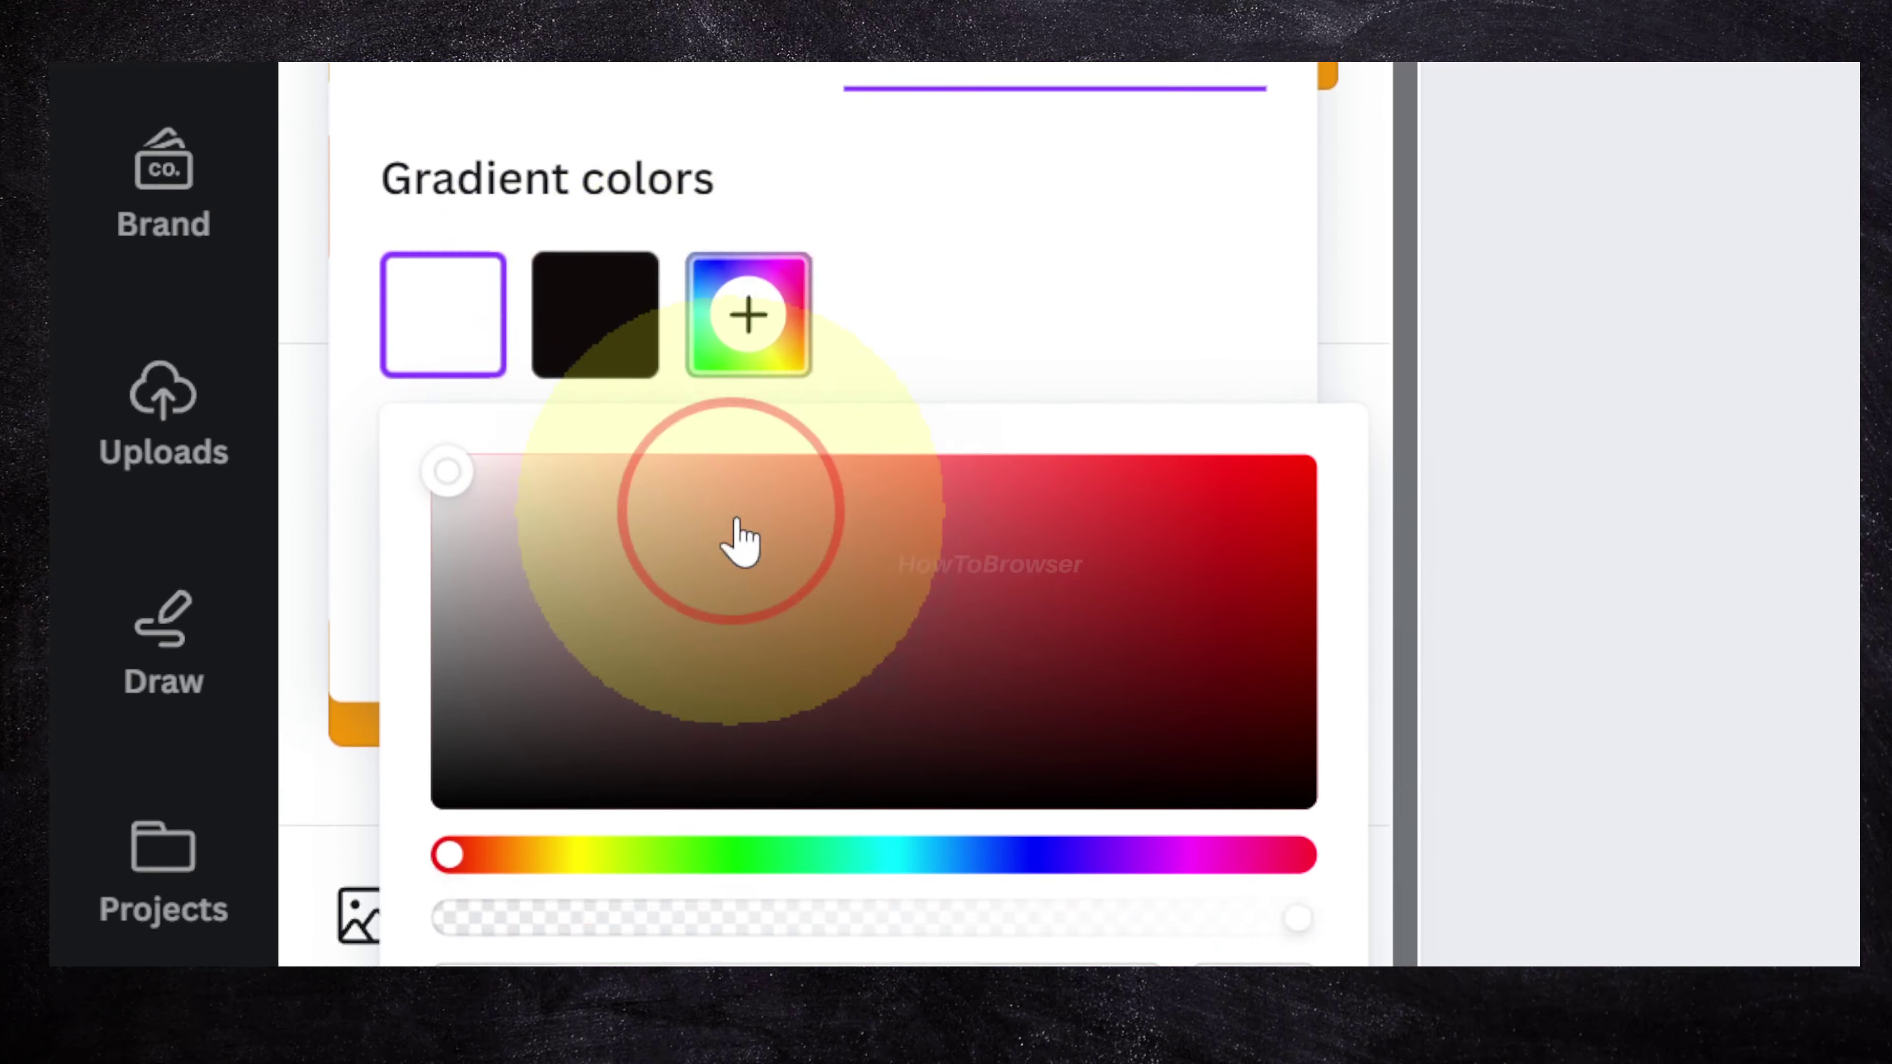
left_click_drag(741, 695, 1040, 797)
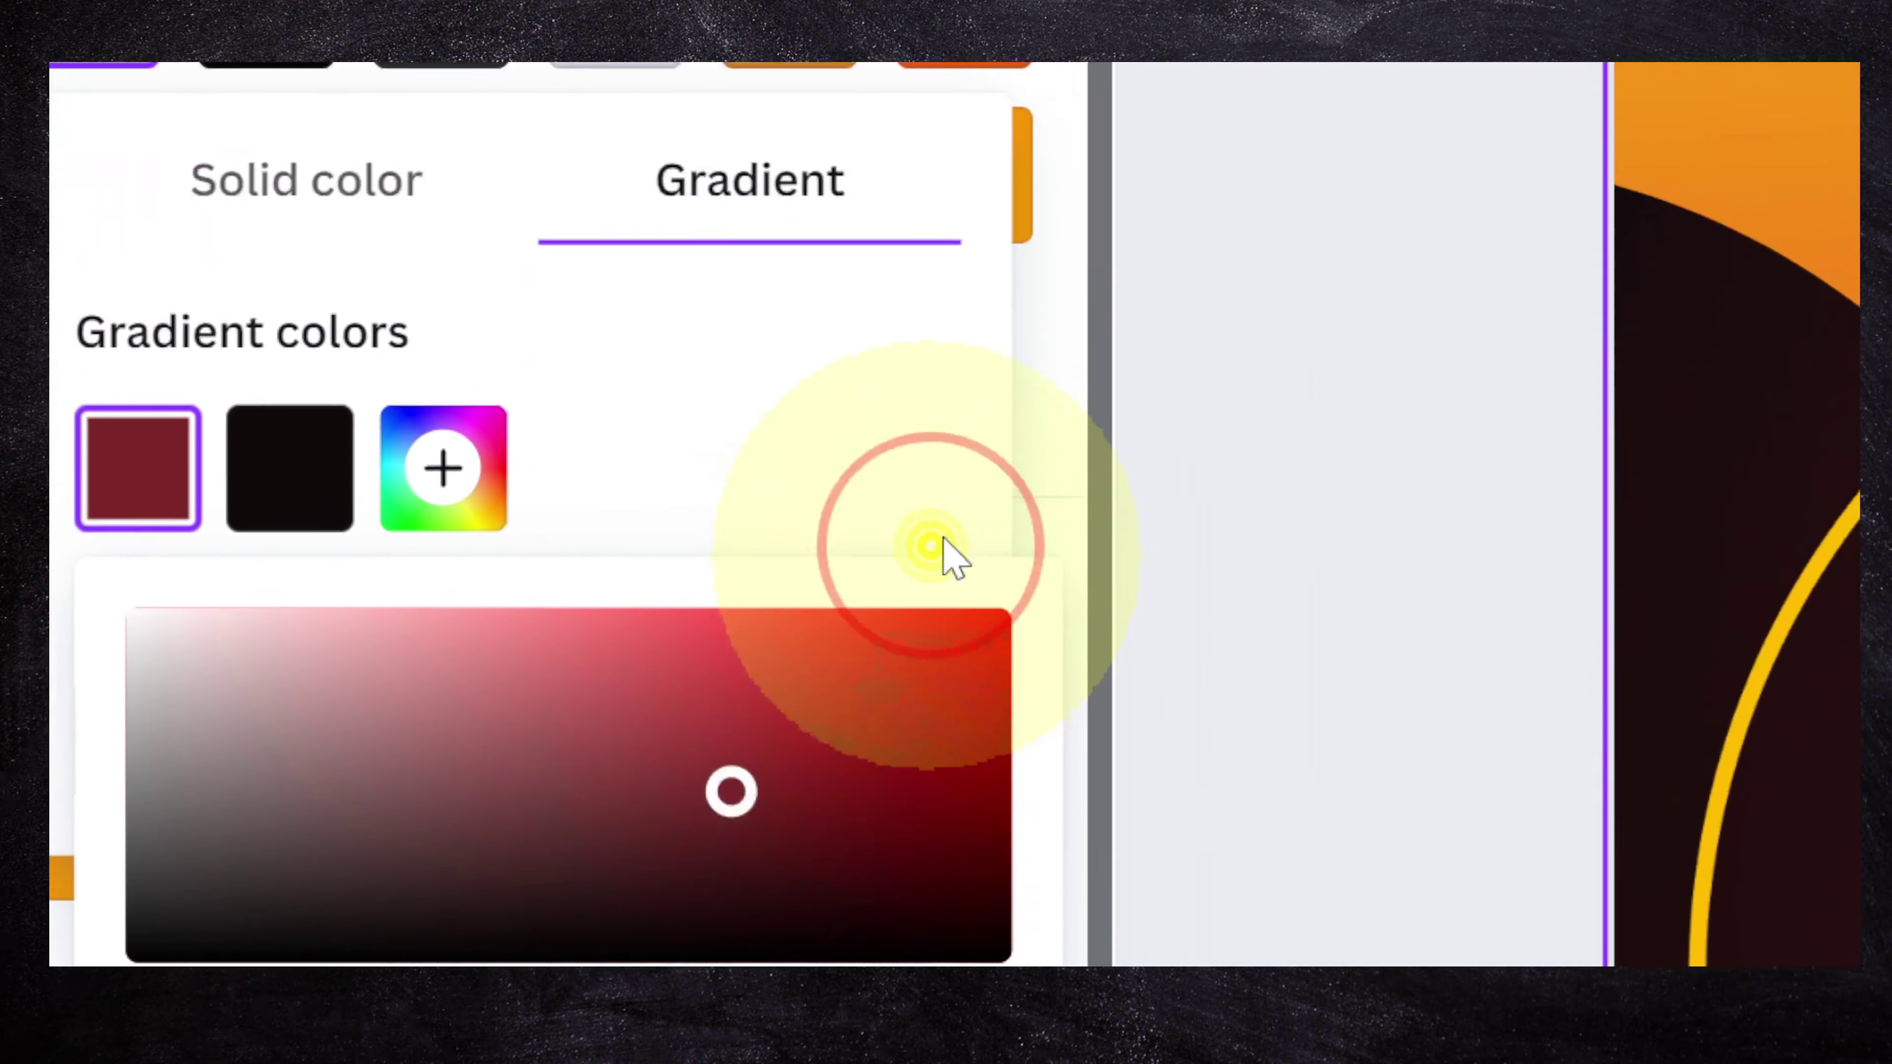
left_click(1178, 190)
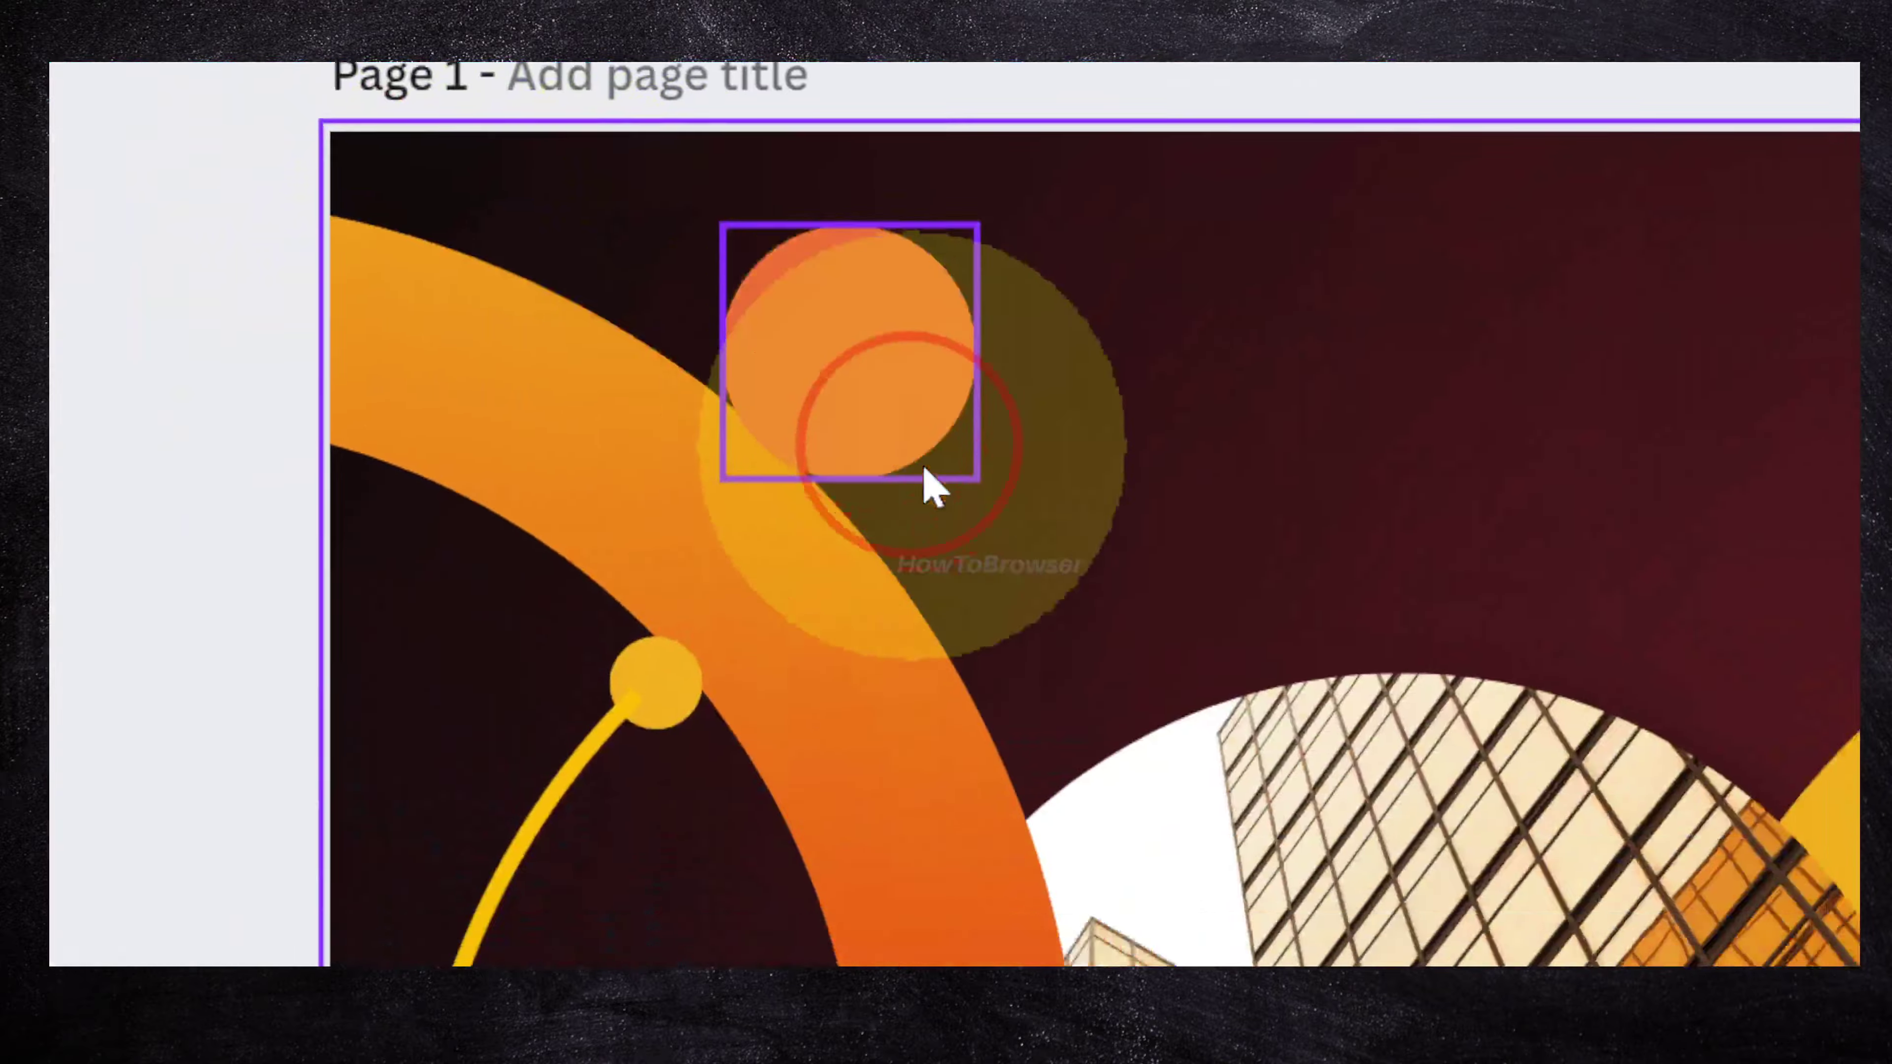
Step: Select the circular building photo and dismiss the browser's context menu
left_click(964, 536)
right_click(964, 536)
key("Escape")
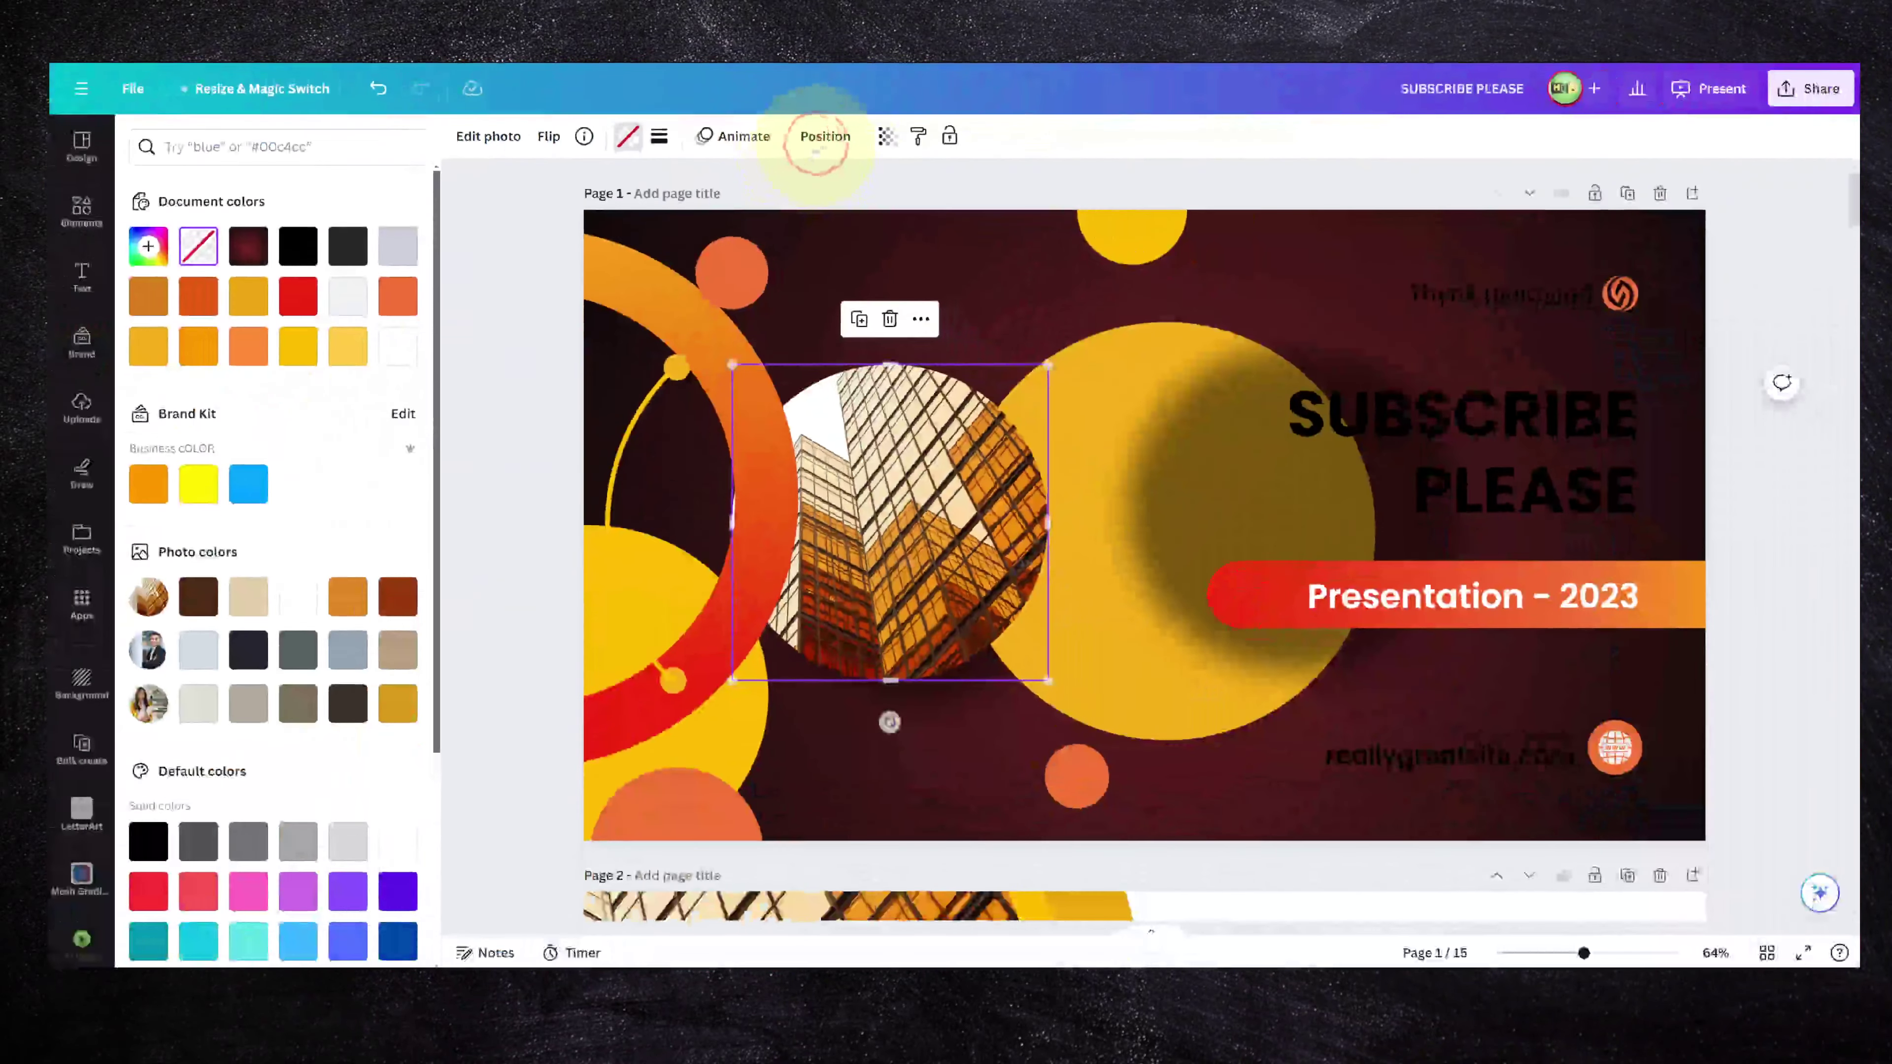
Step: Bring the building photo forward one layer via Layer > Bring forward
left_click(817, 141)
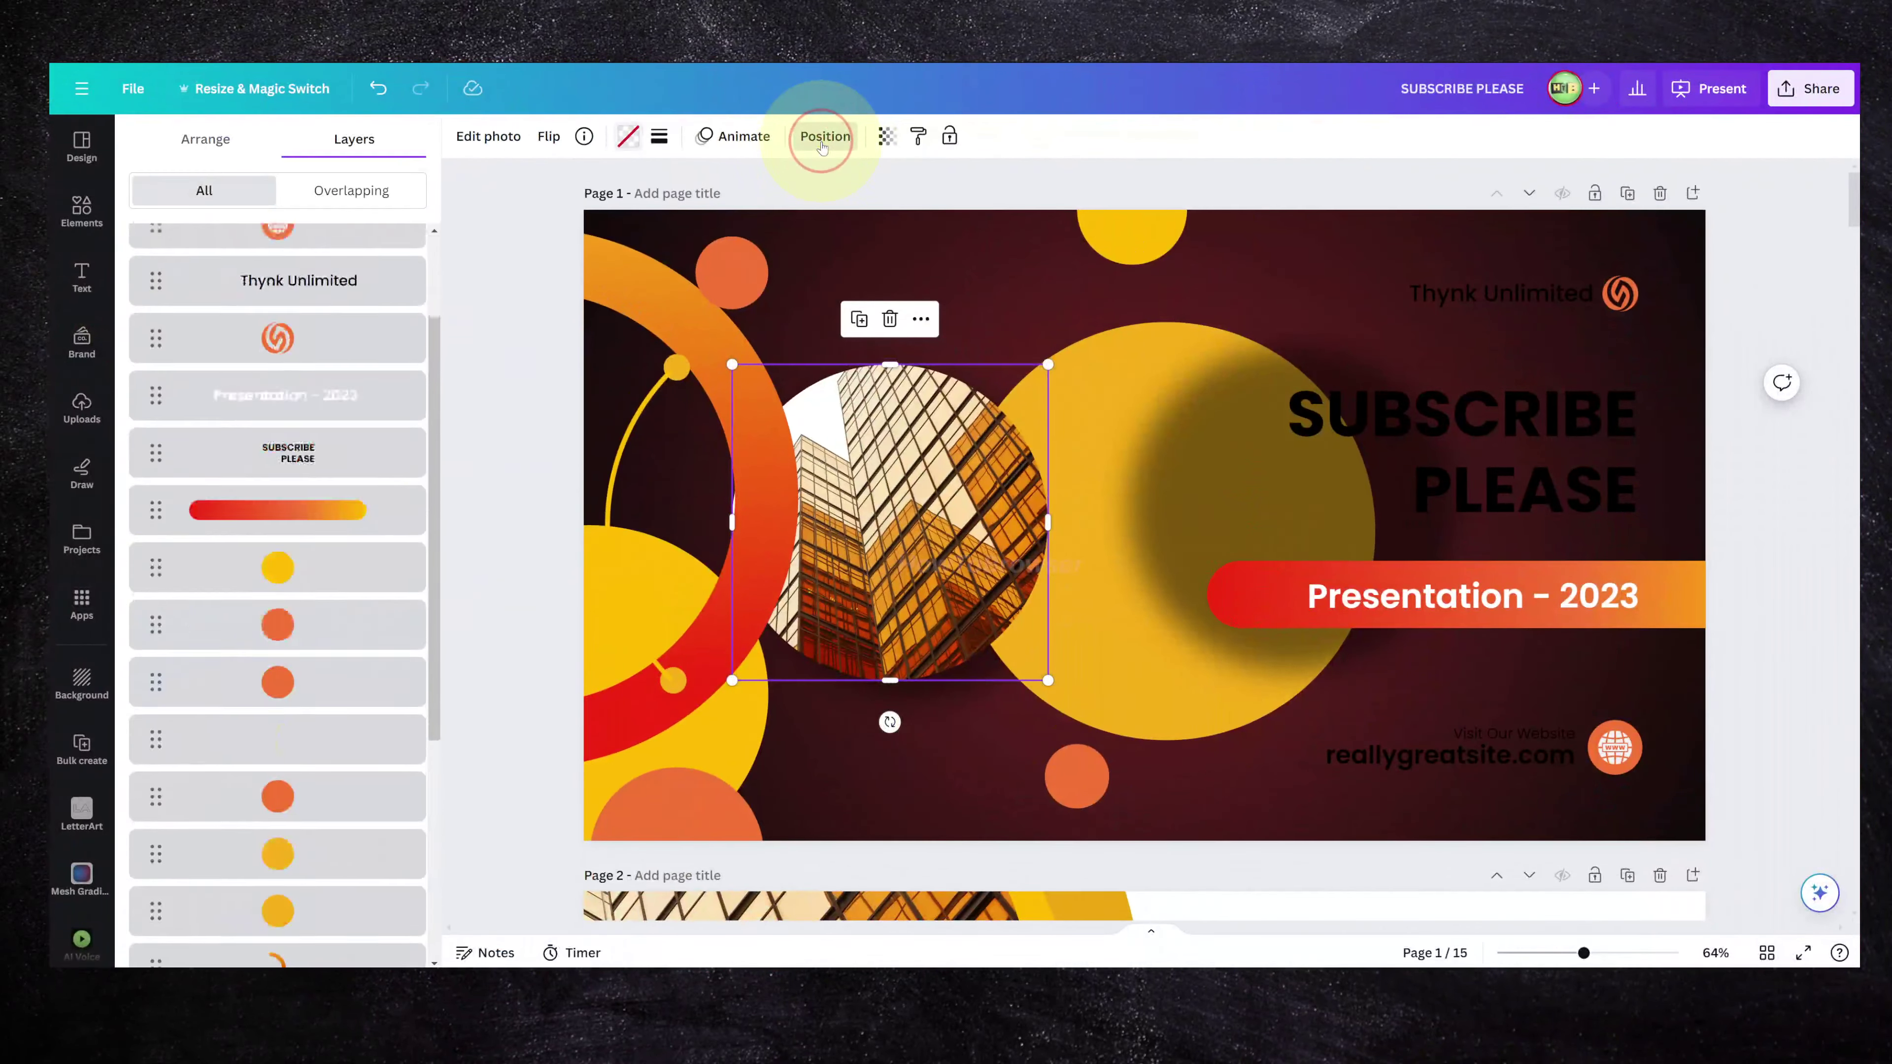
scroll(196, 429, "up", 5)
scroll(196, 429, "down", 4)
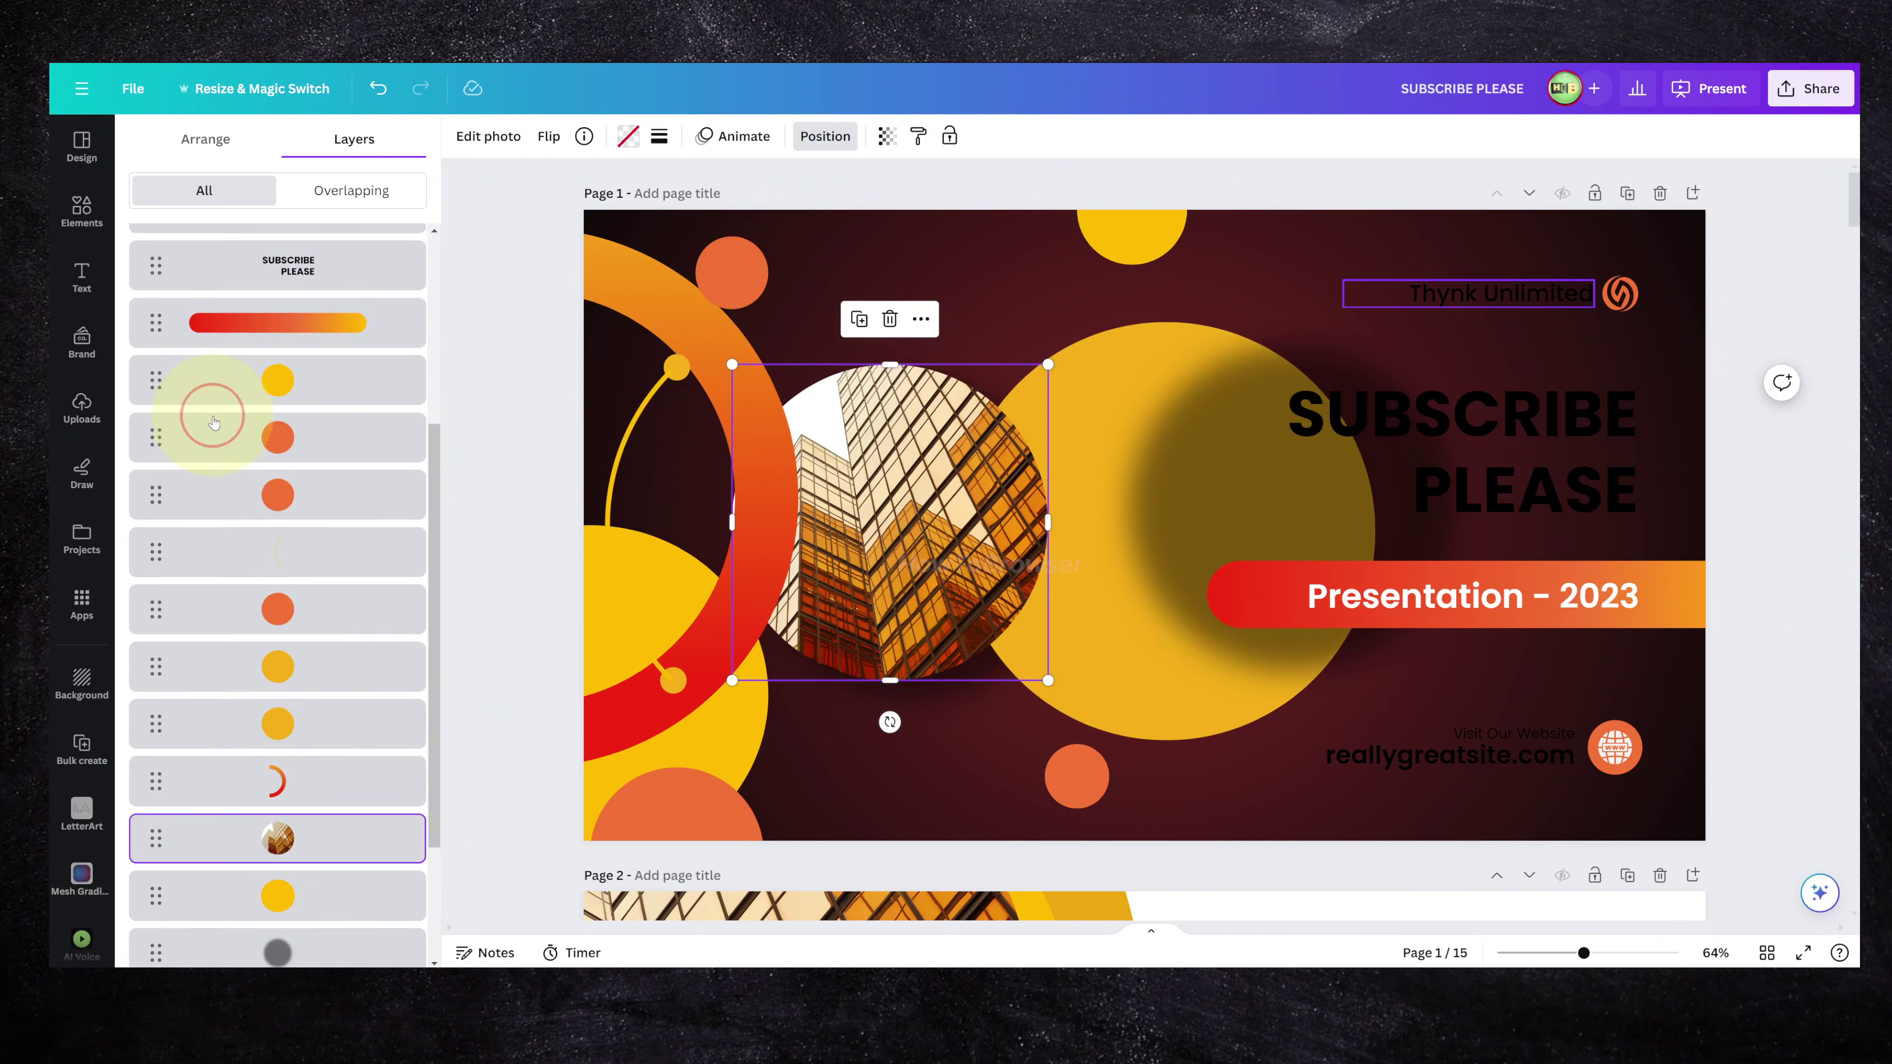
right_click(854, 499)
left_click(949, 658)
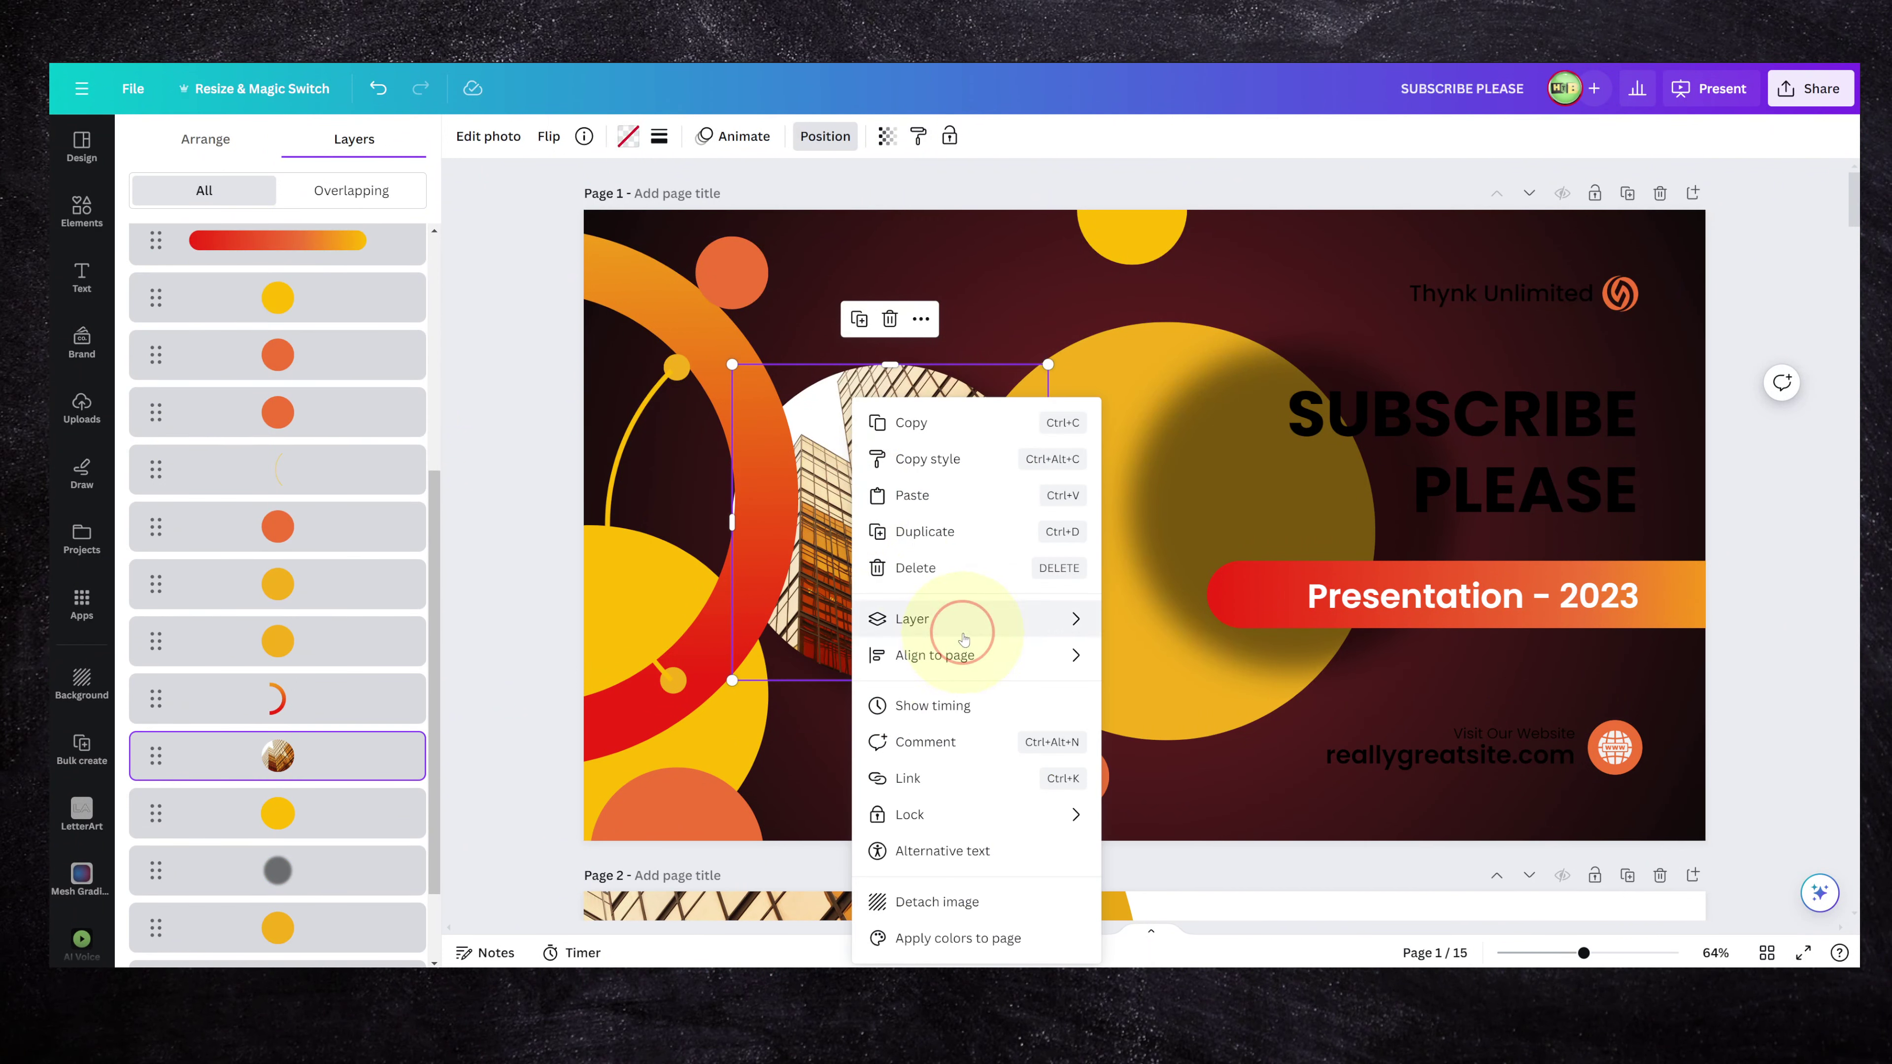
left_click(1130, 627)
left_click(1058, 626)
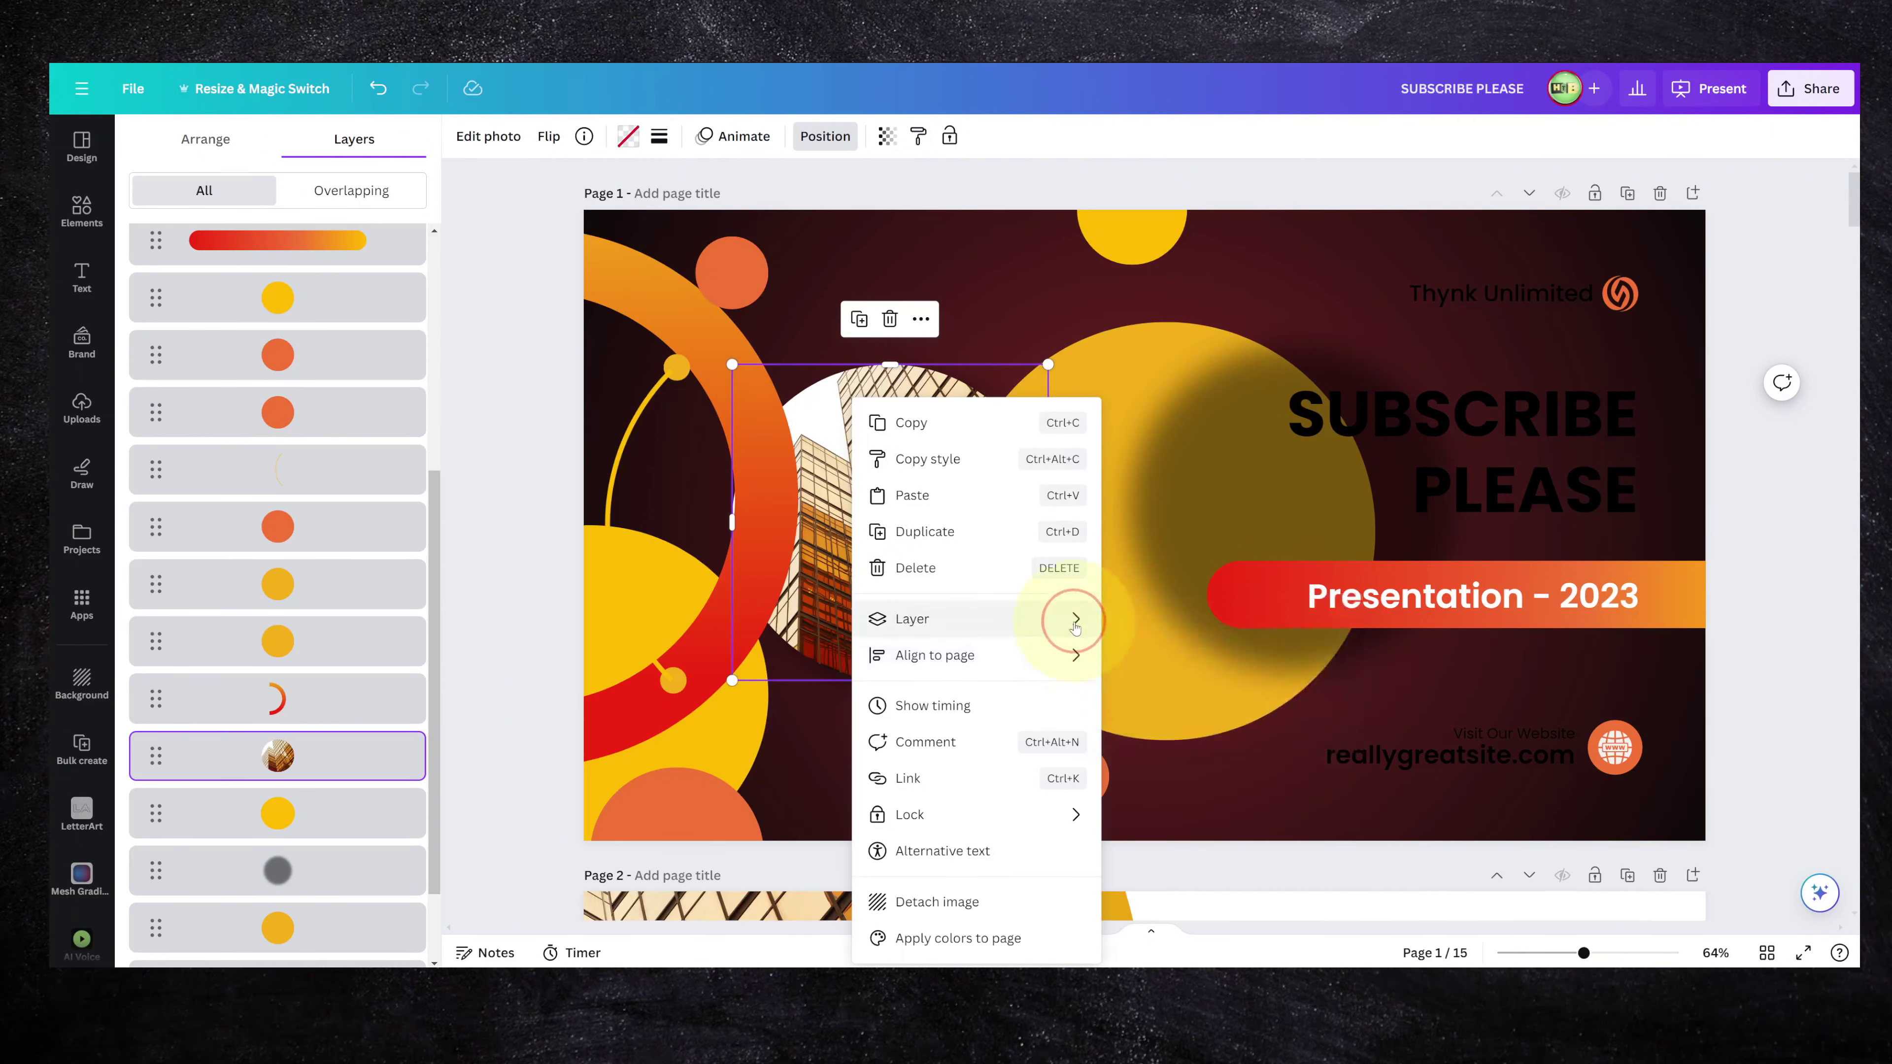
left_click(1184, 655)
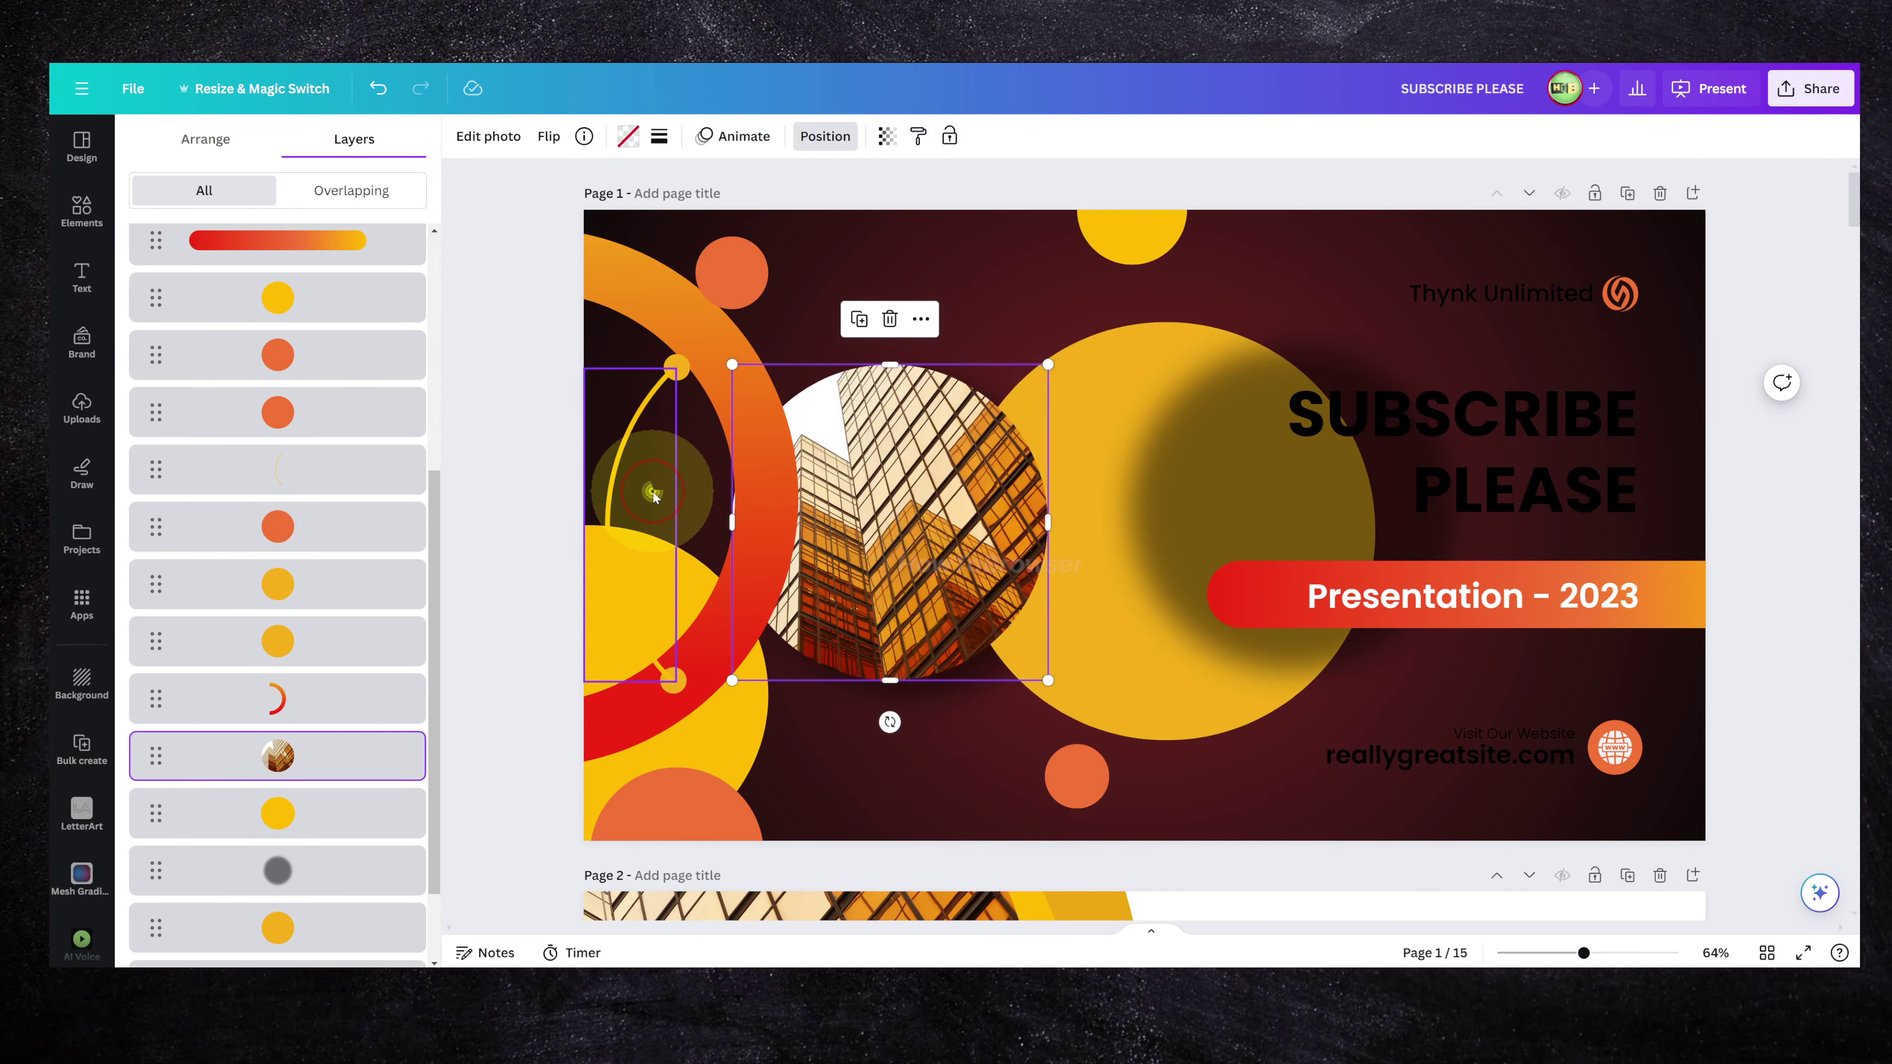
Step: Lock the dark red gradient background from its layer's menu
scroll(354, 515, "up", 3)
scroll(358, 566, "down", 5)
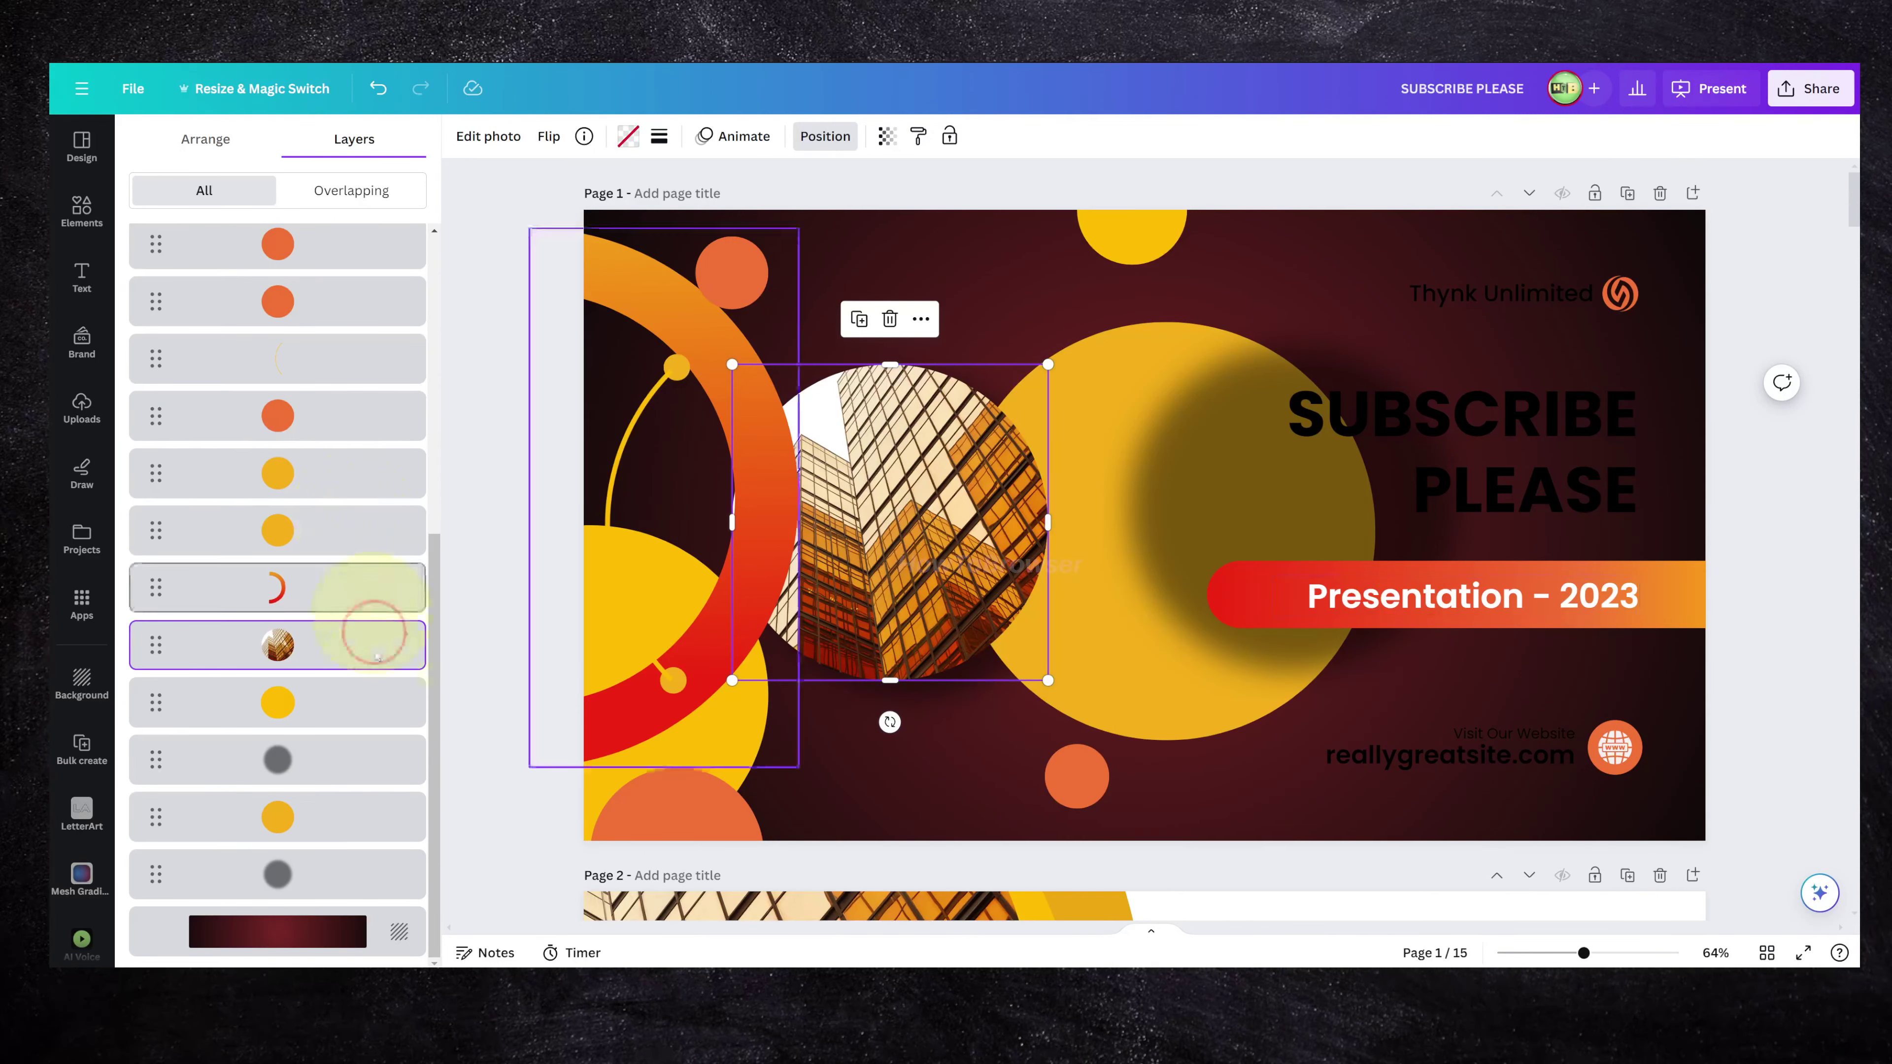
right_click(406, 917)
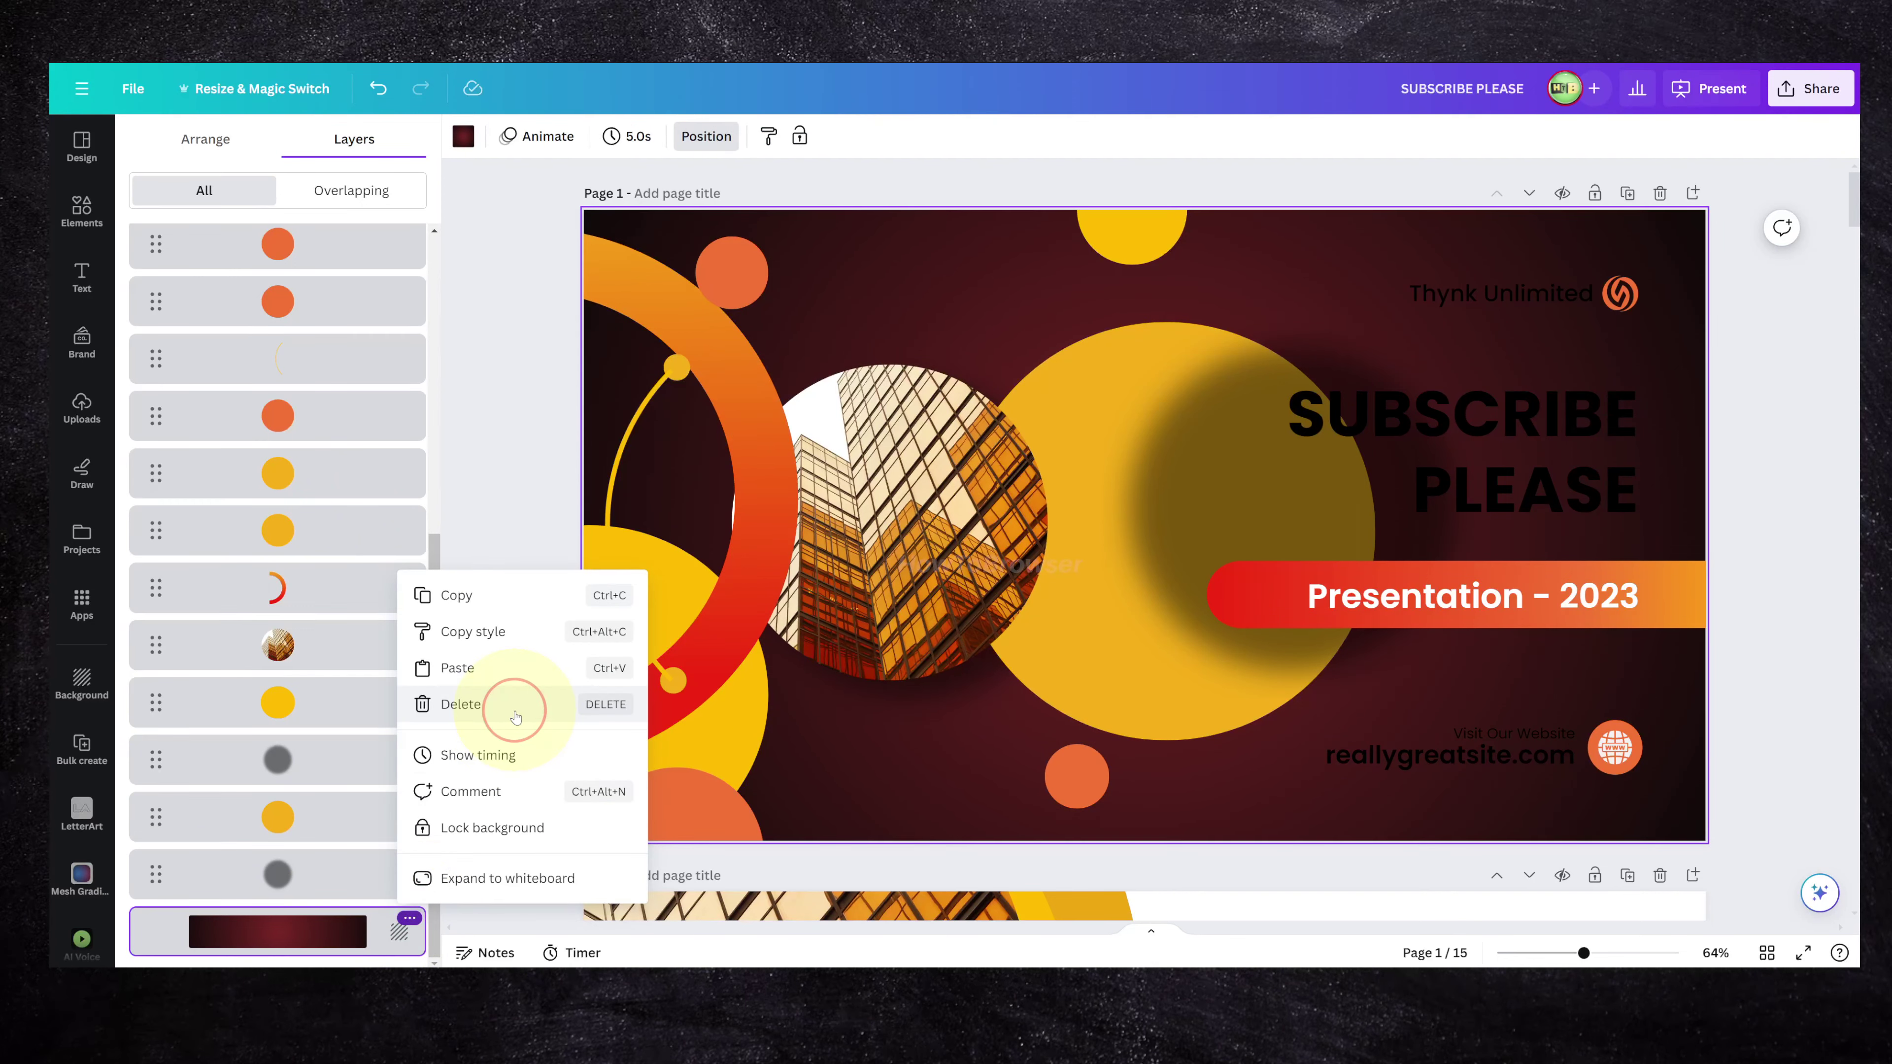
left_click(409, 921)
left_click(409, 920)
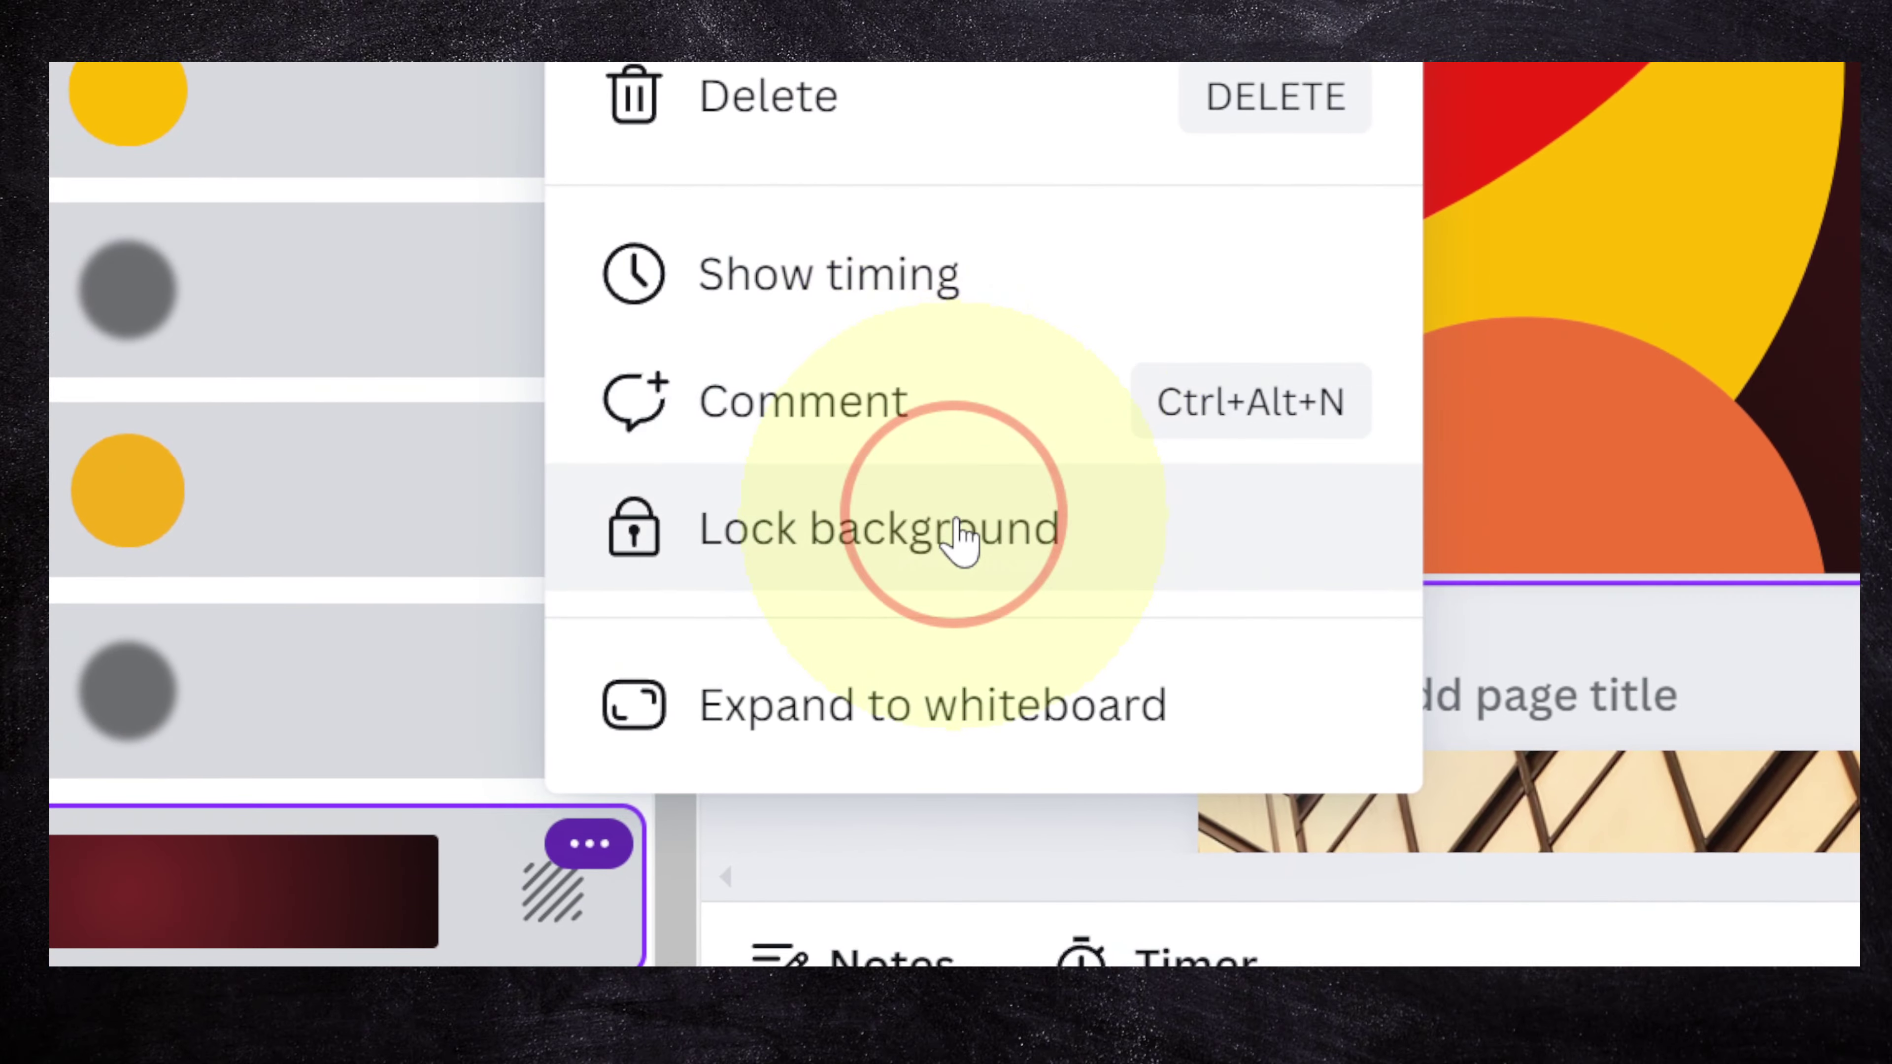
left_click(961, 534)
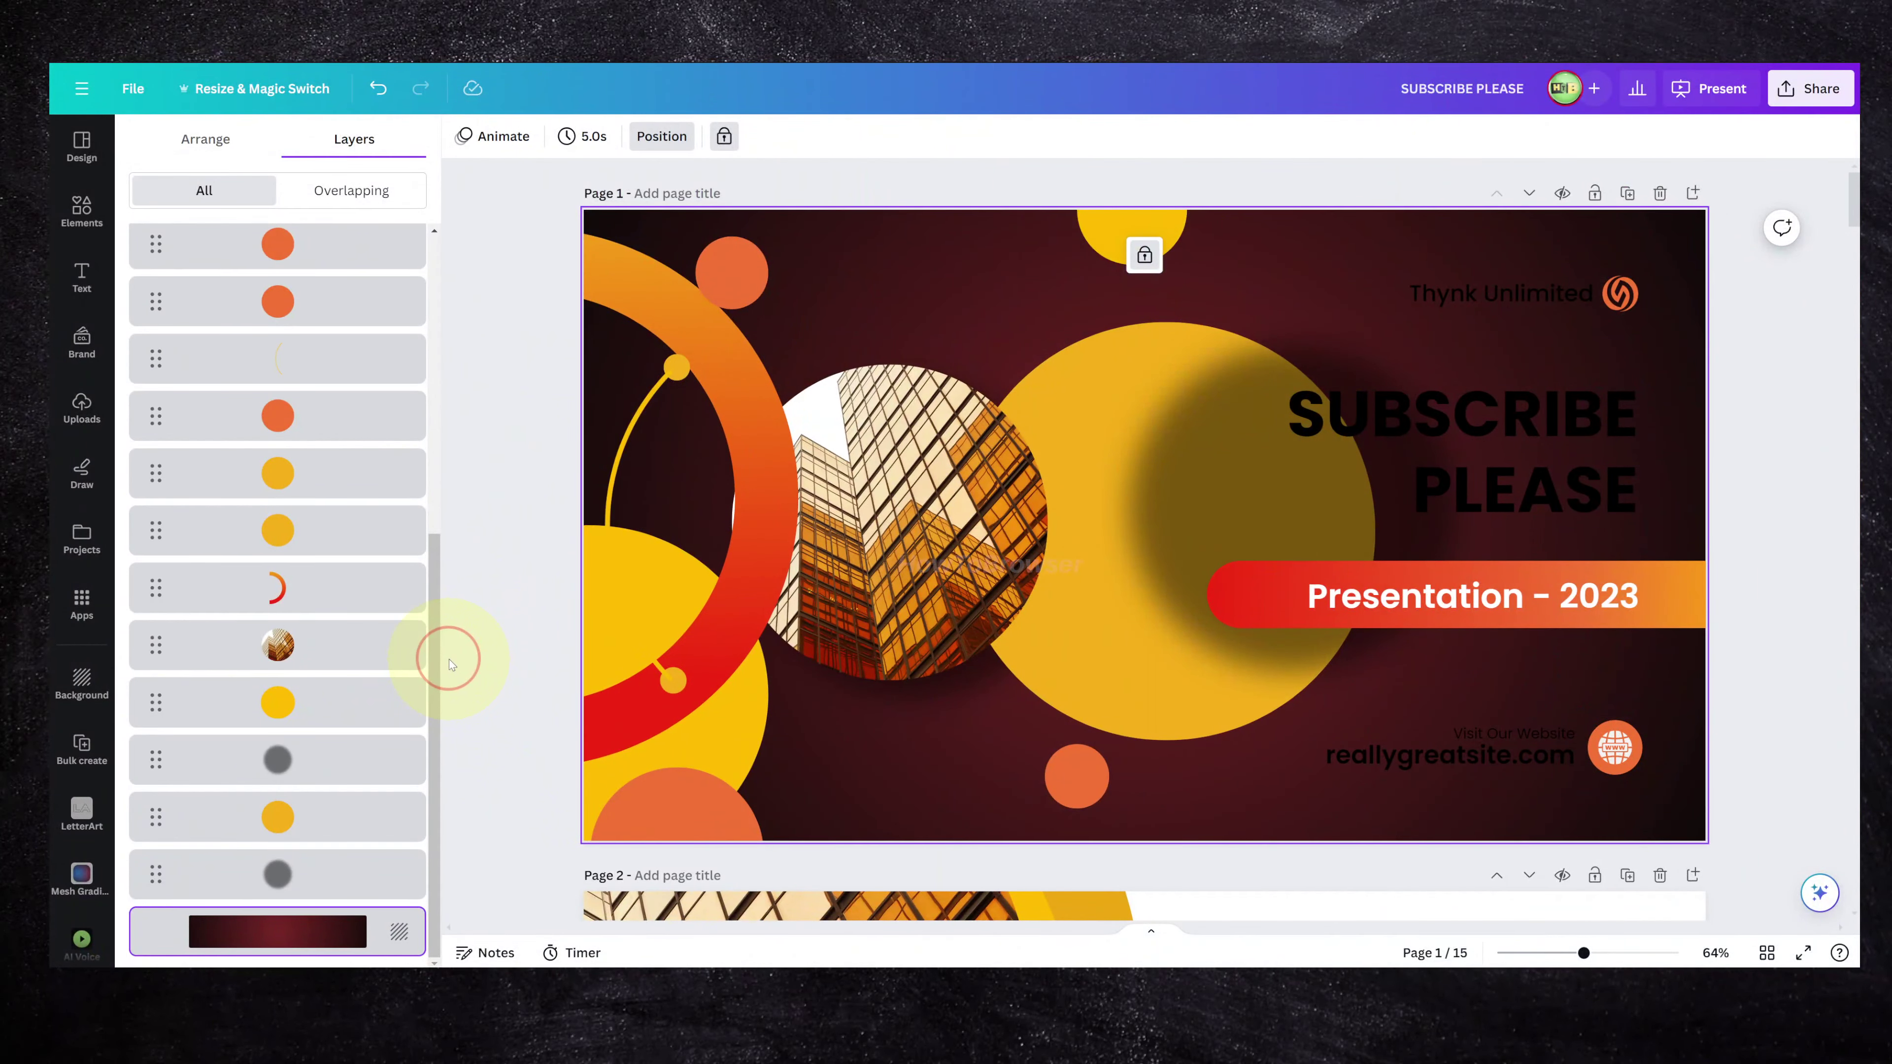
Step: Link the grey circle behind the photo to page '2 - Untitled'
left_click(374, 864)
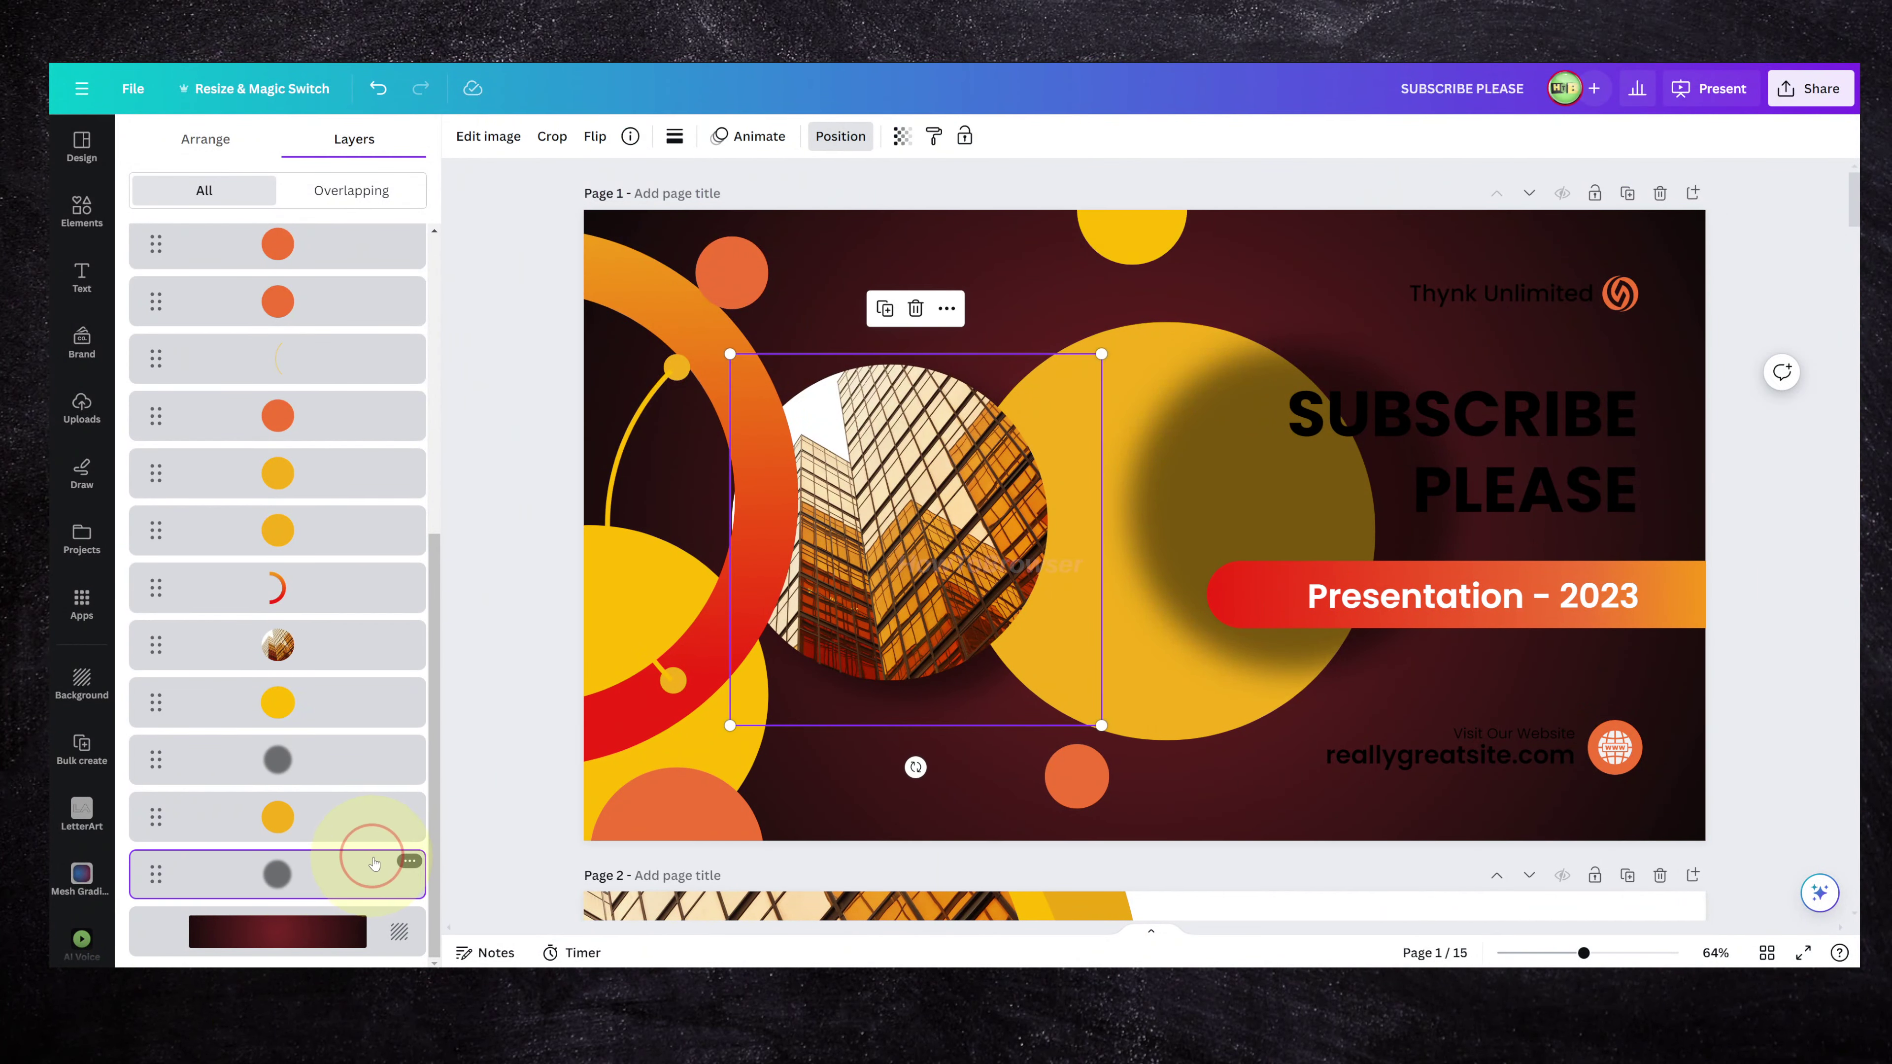
left_click(408, 863)
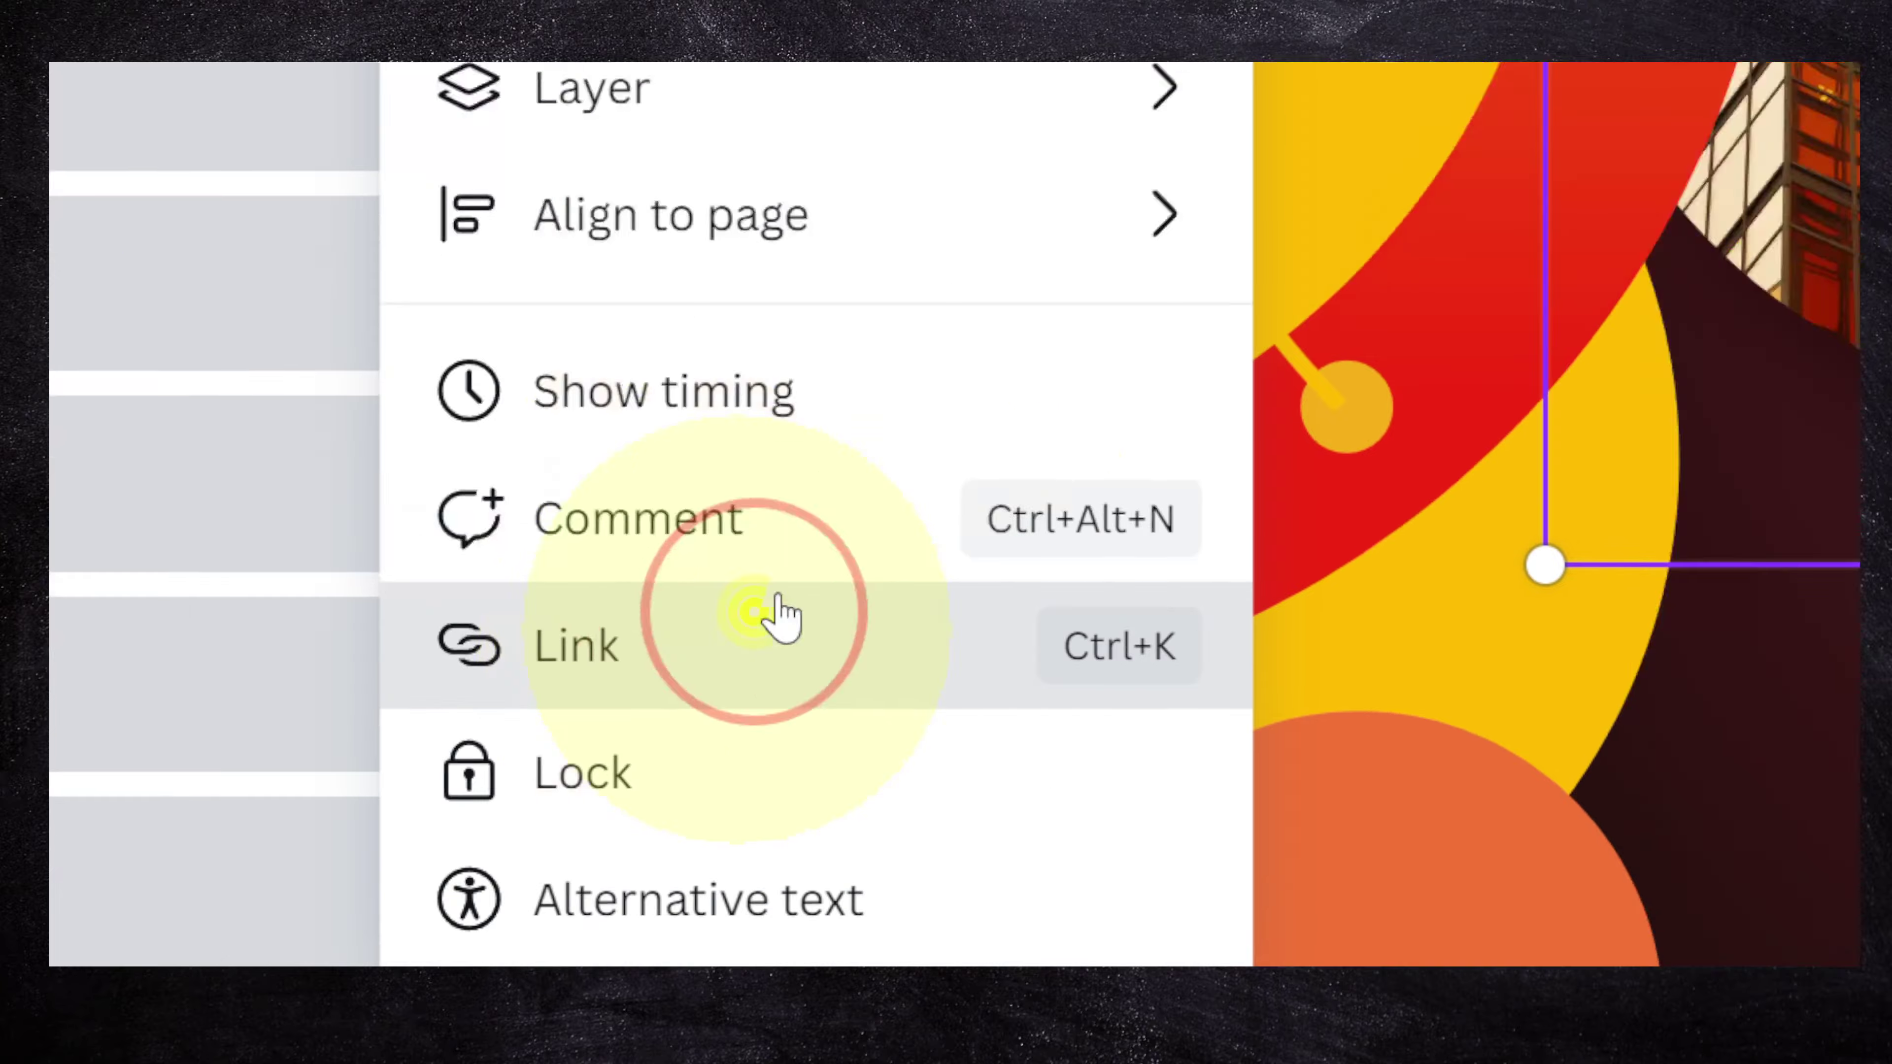
left_click(959, 541)
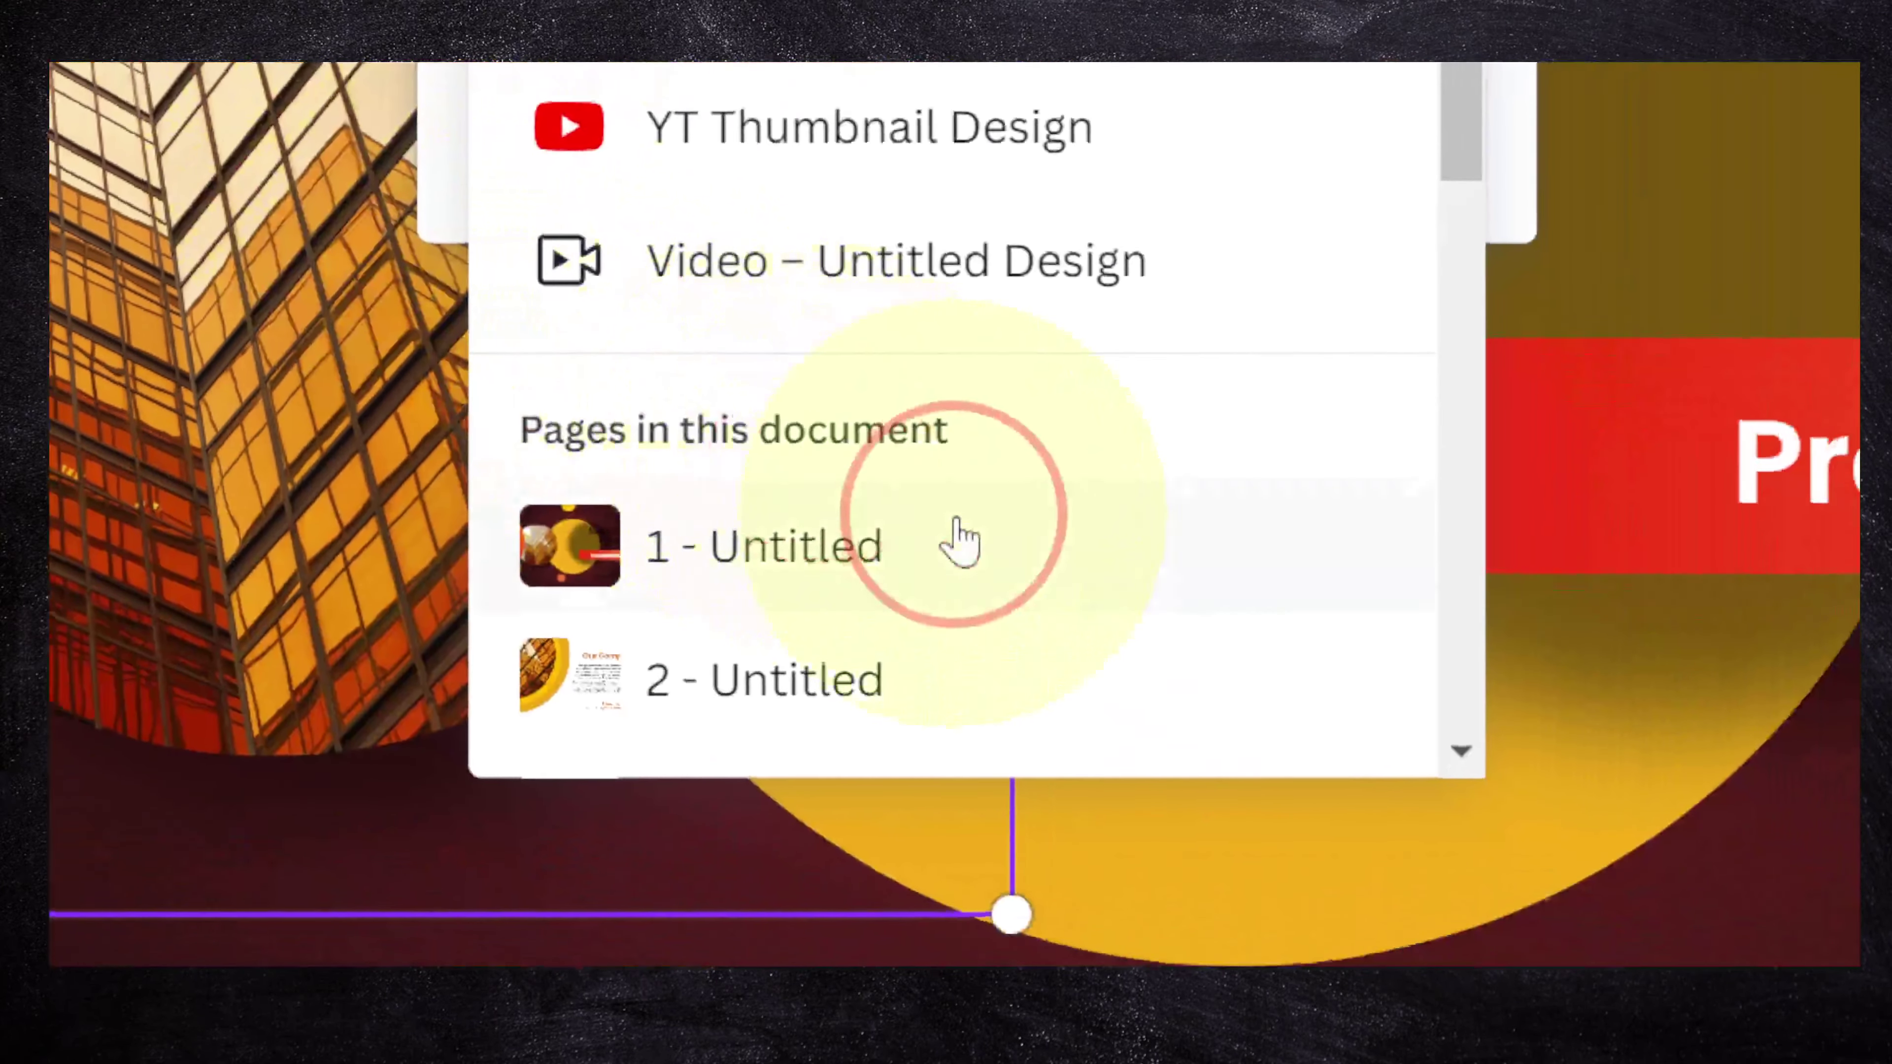
scroll(956, 517, "down", 3)
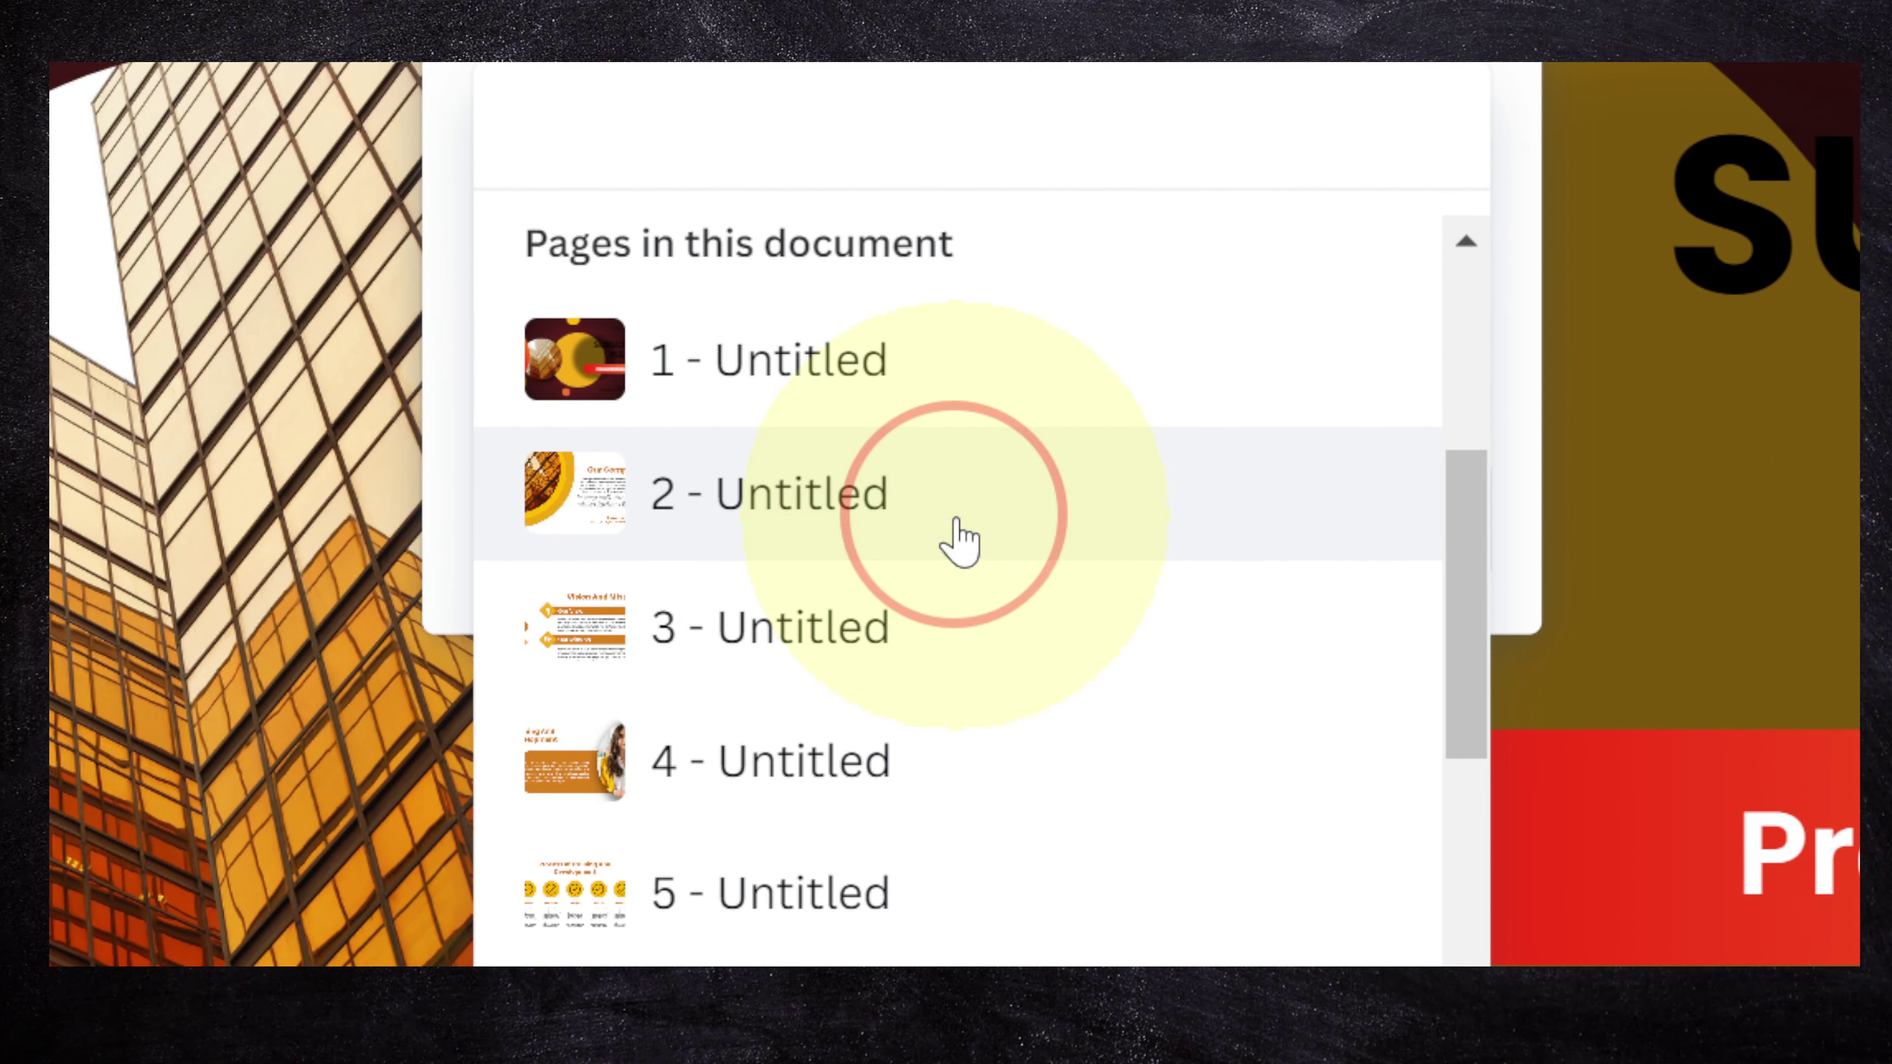
left_click(958, 522)
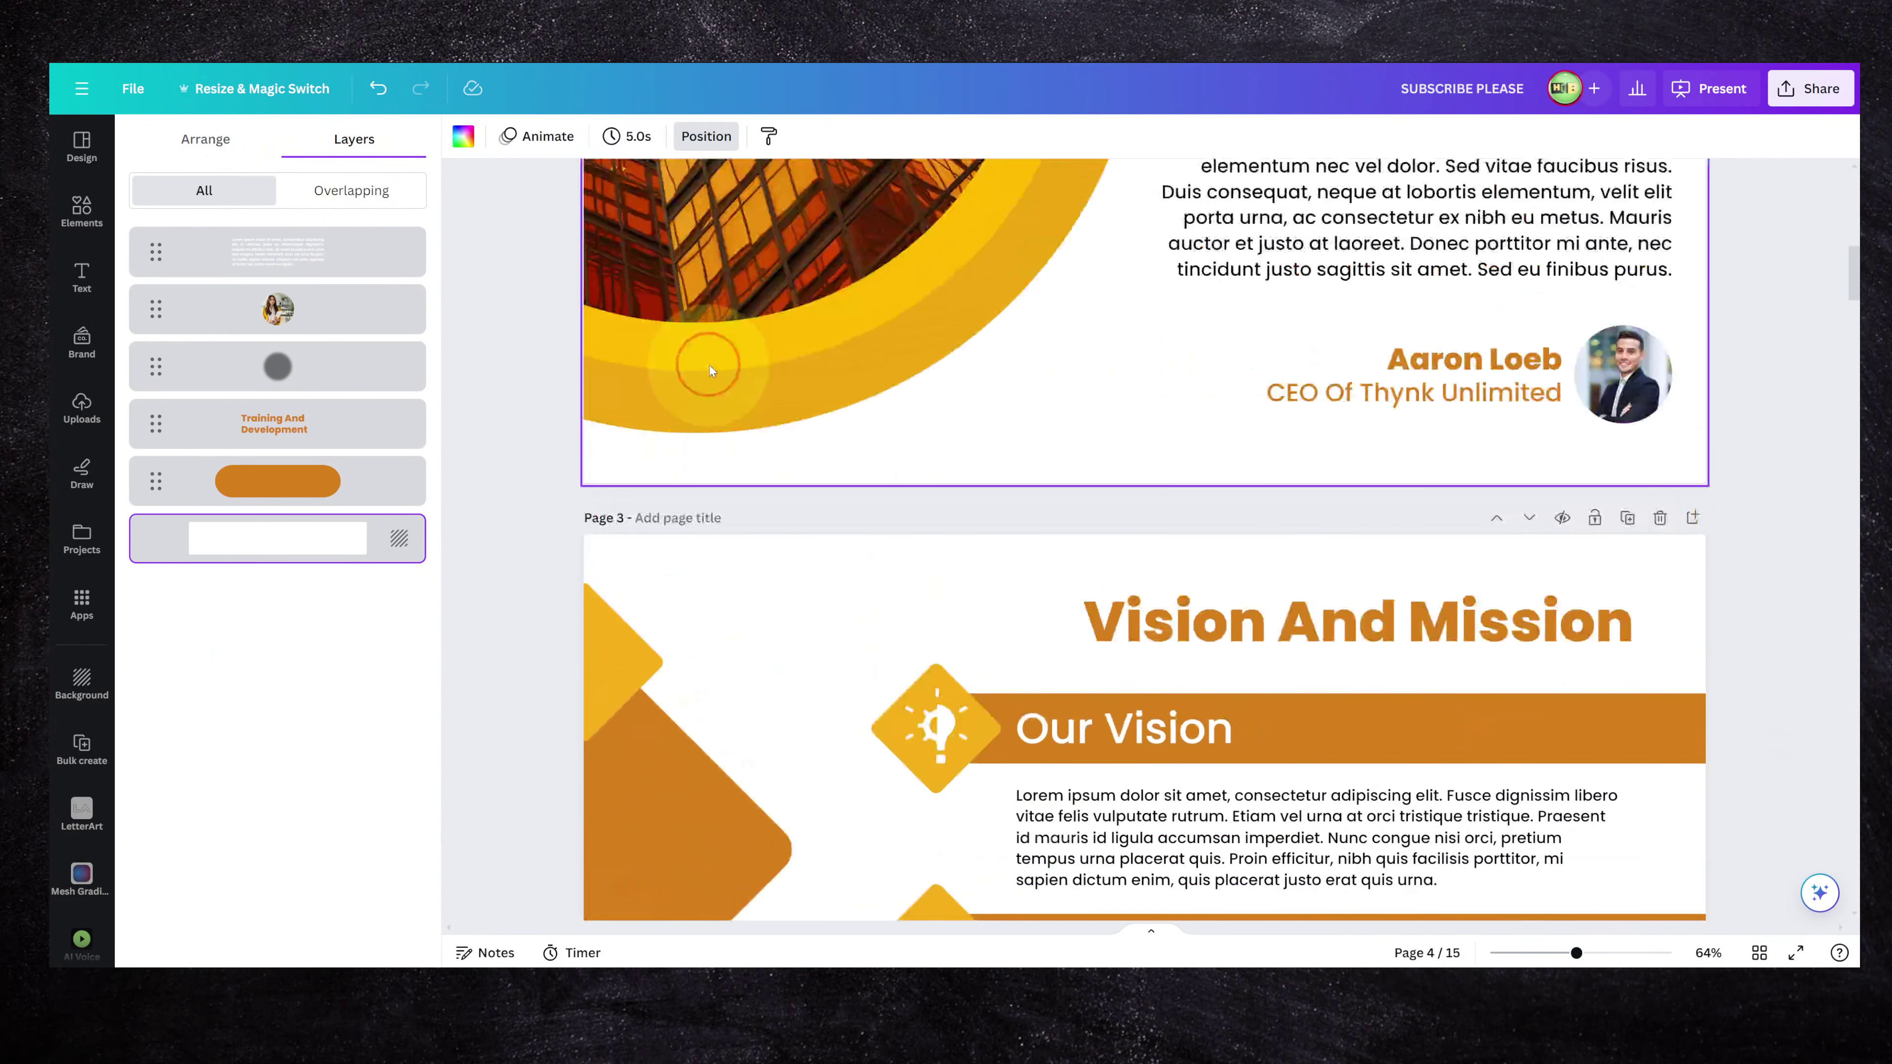
scroll(709, 365, "up", 10)
Step: Link the circular building photo to '2 - Untitled' and close the link panel
left_click(873, 431)
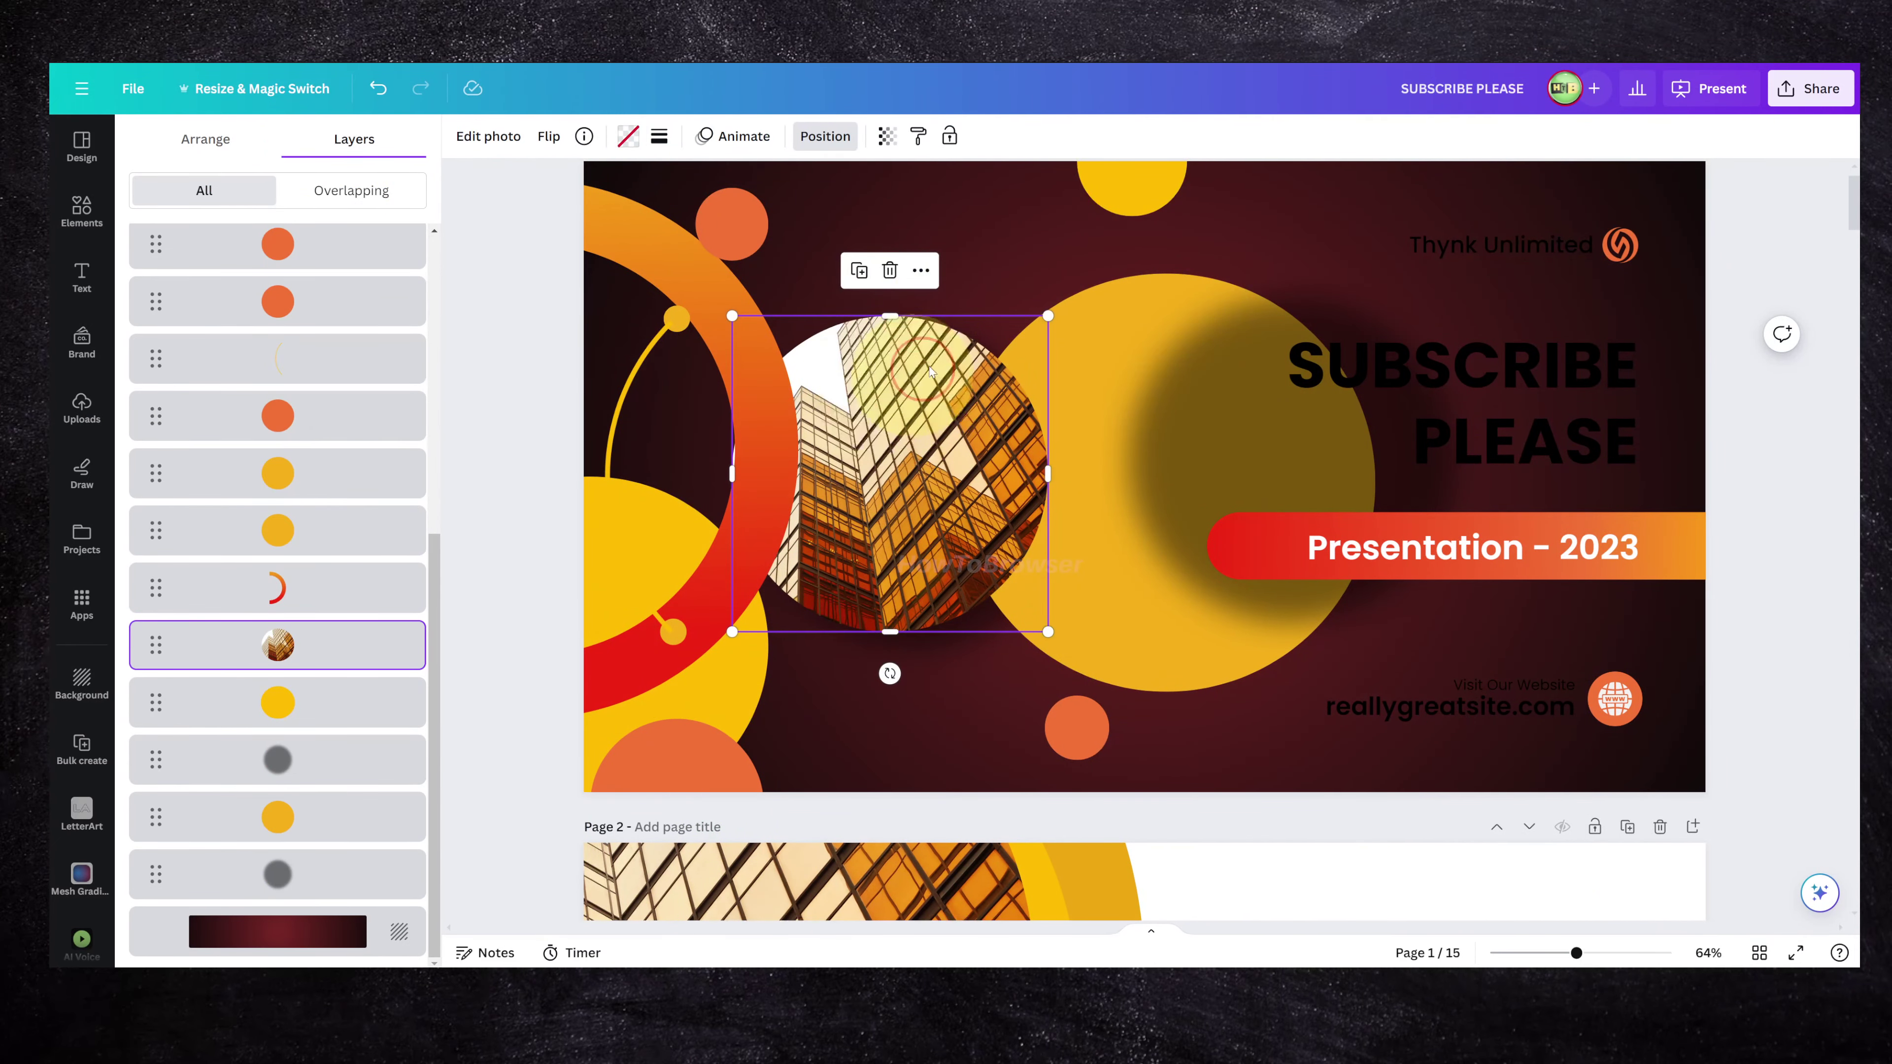
left_click(921, 270)
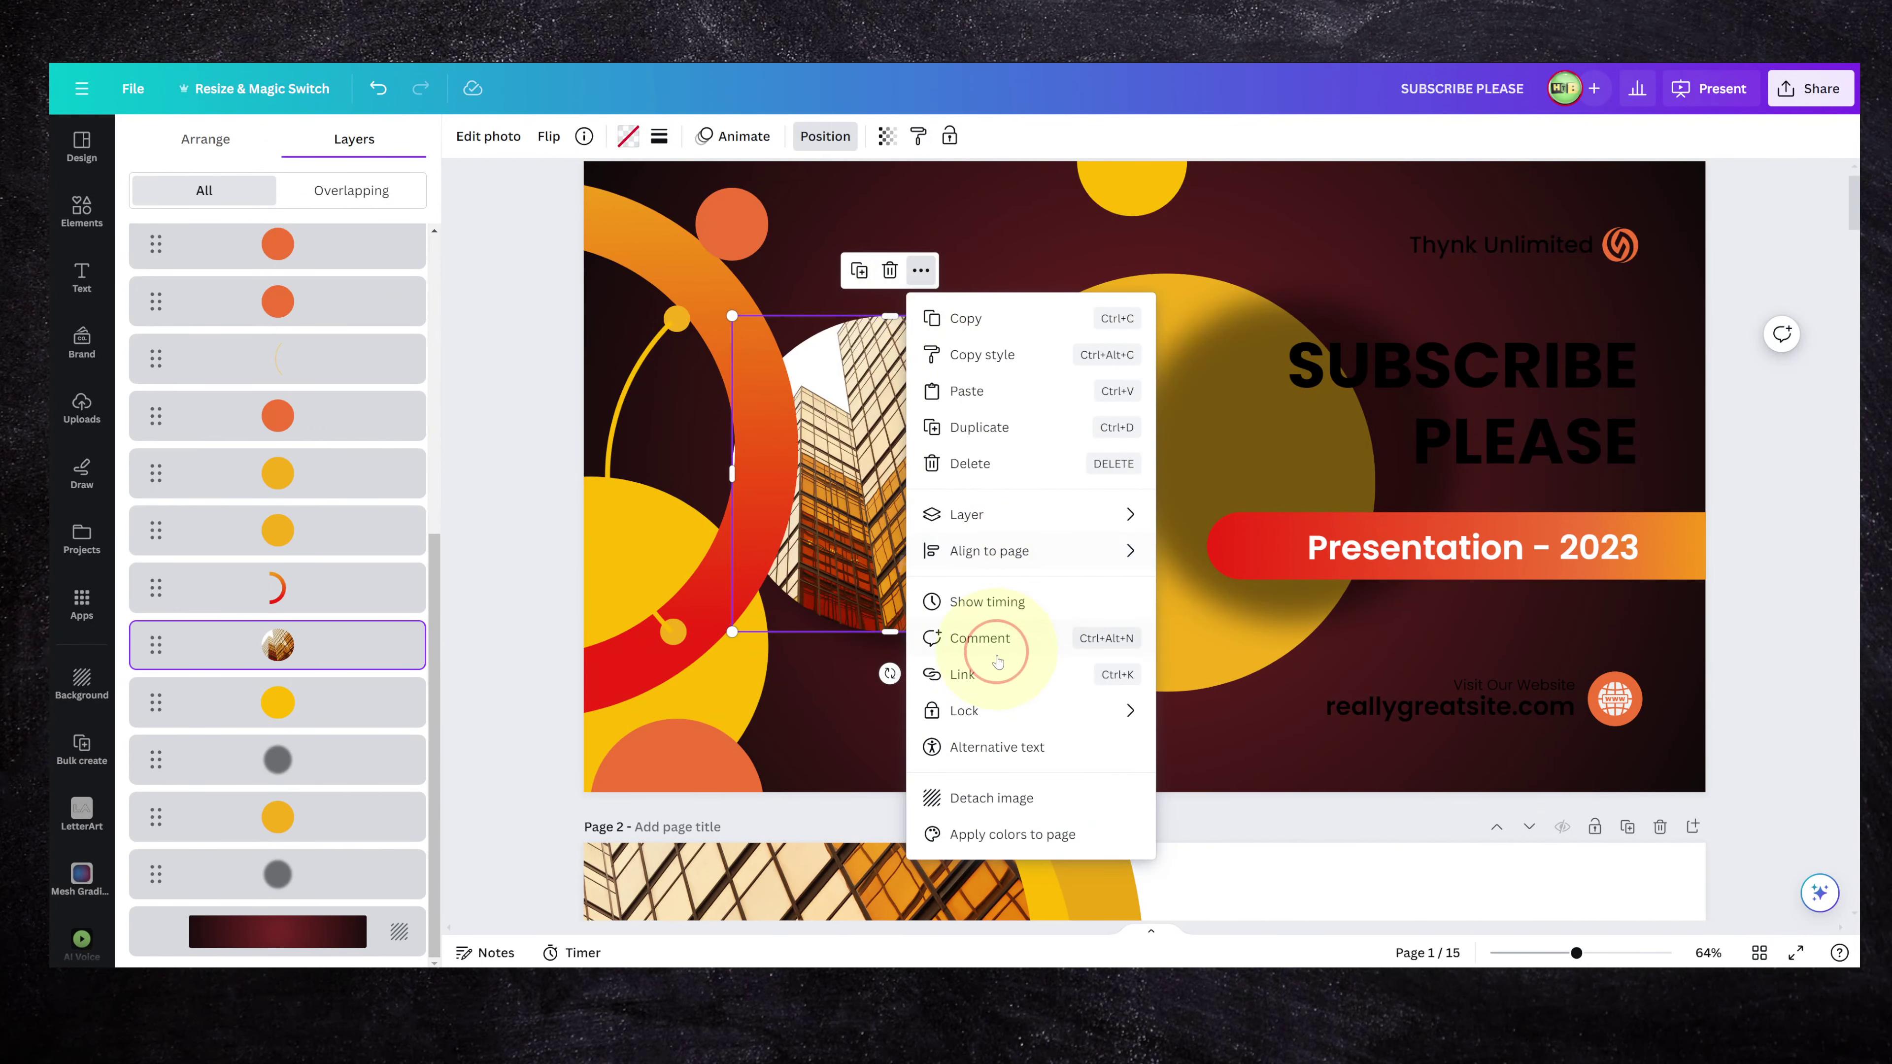
left_click(1015, 681)
left_click(1013, 621)
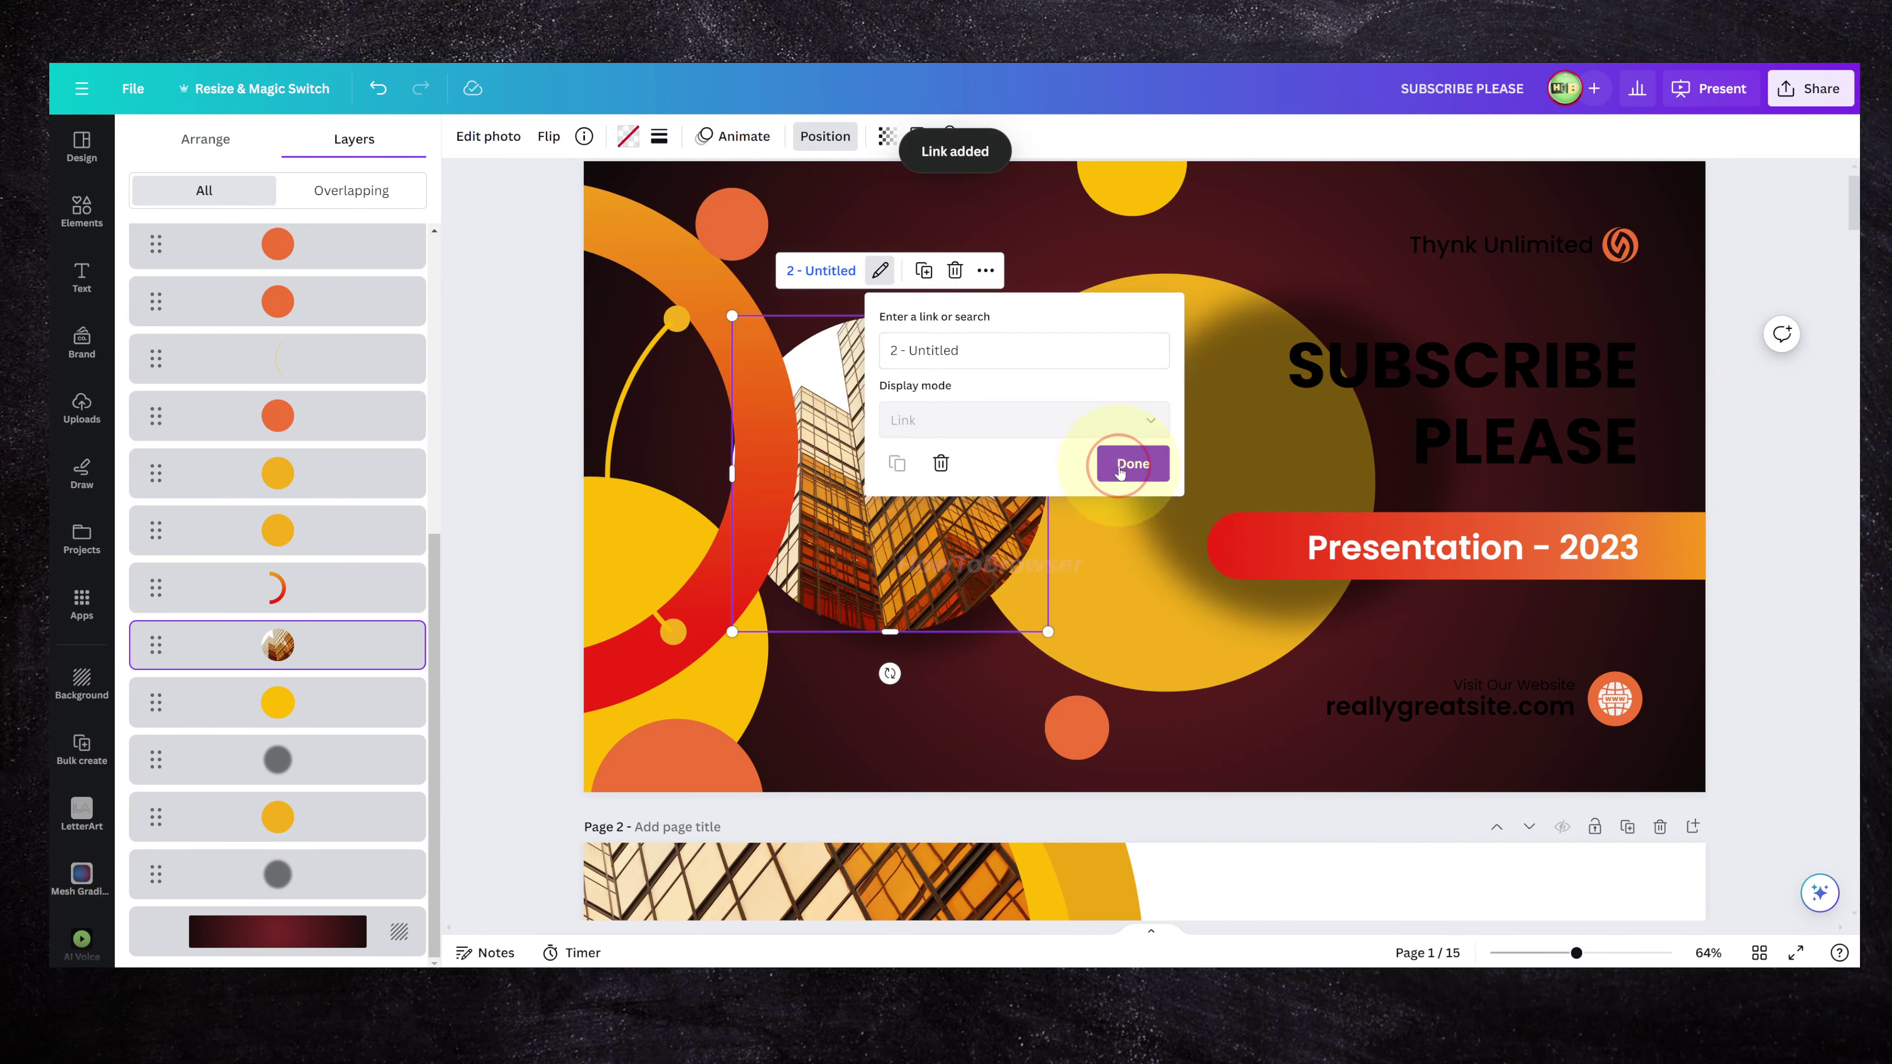
left_click(954, 336)
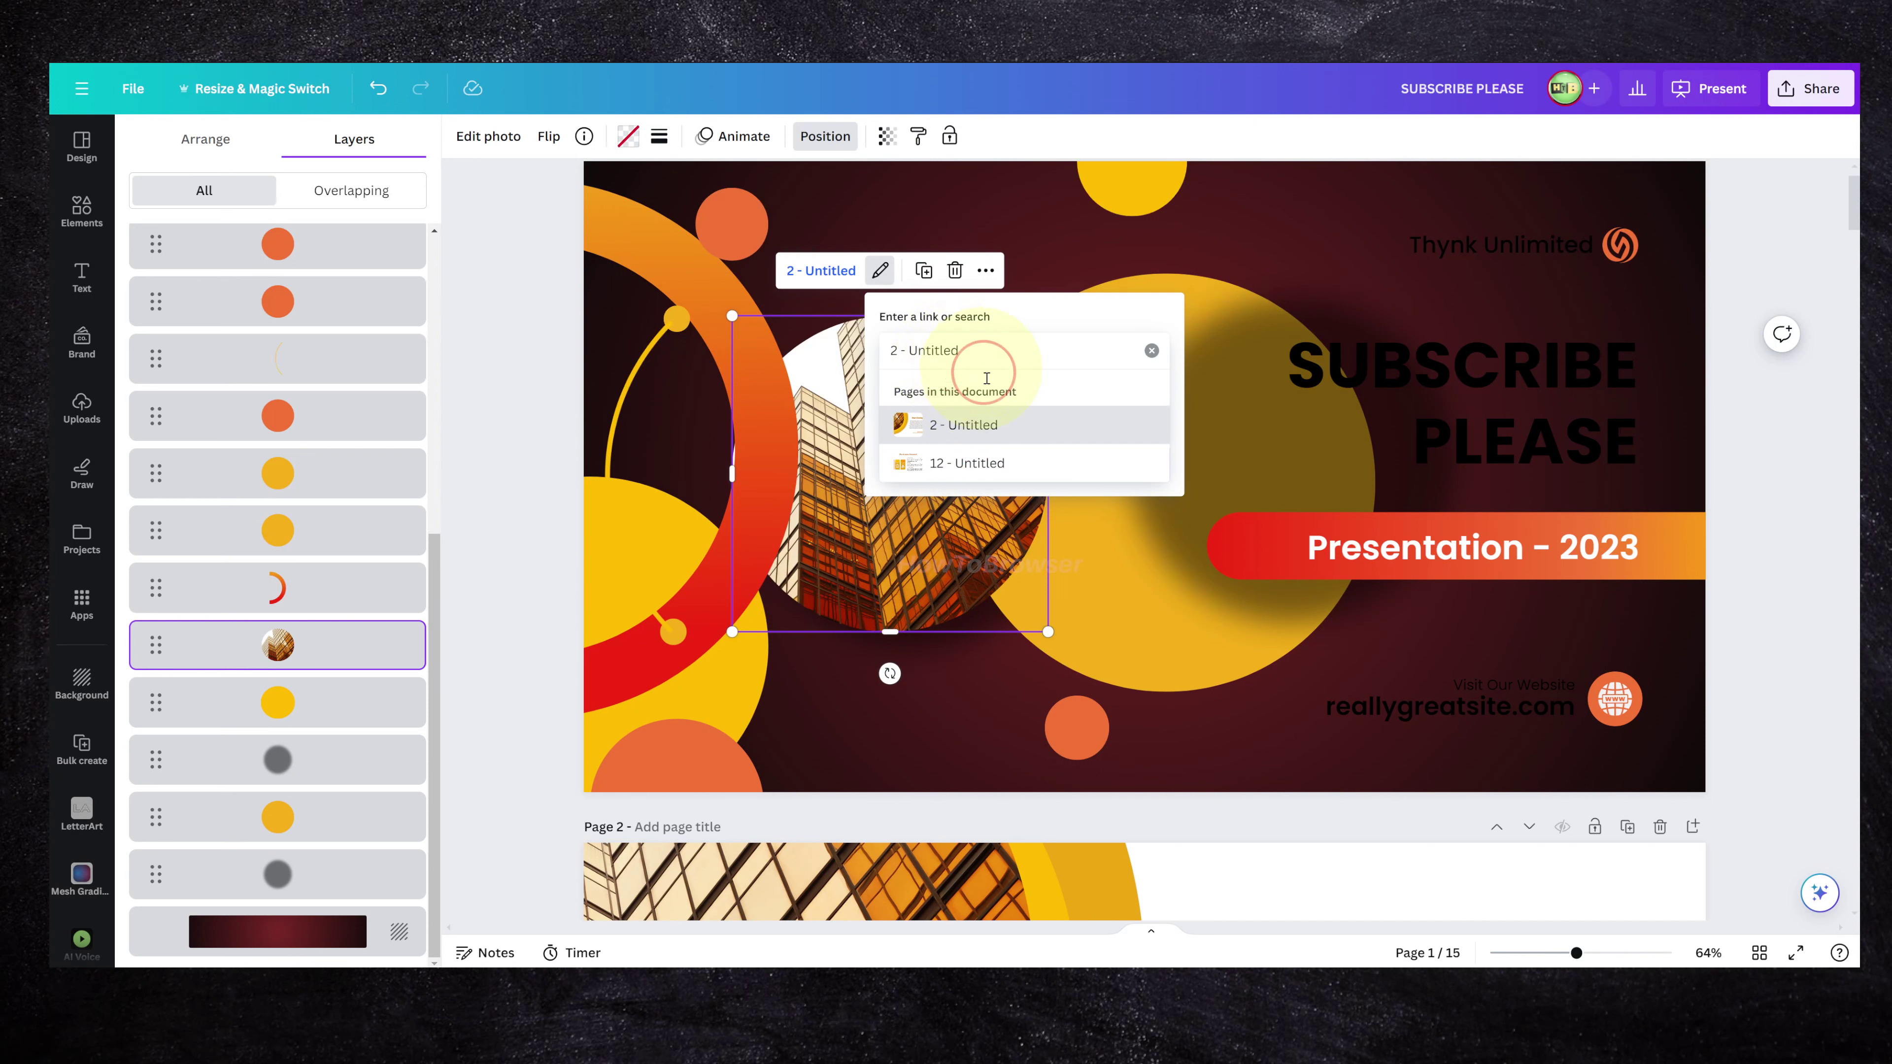
left_click(985, 425)
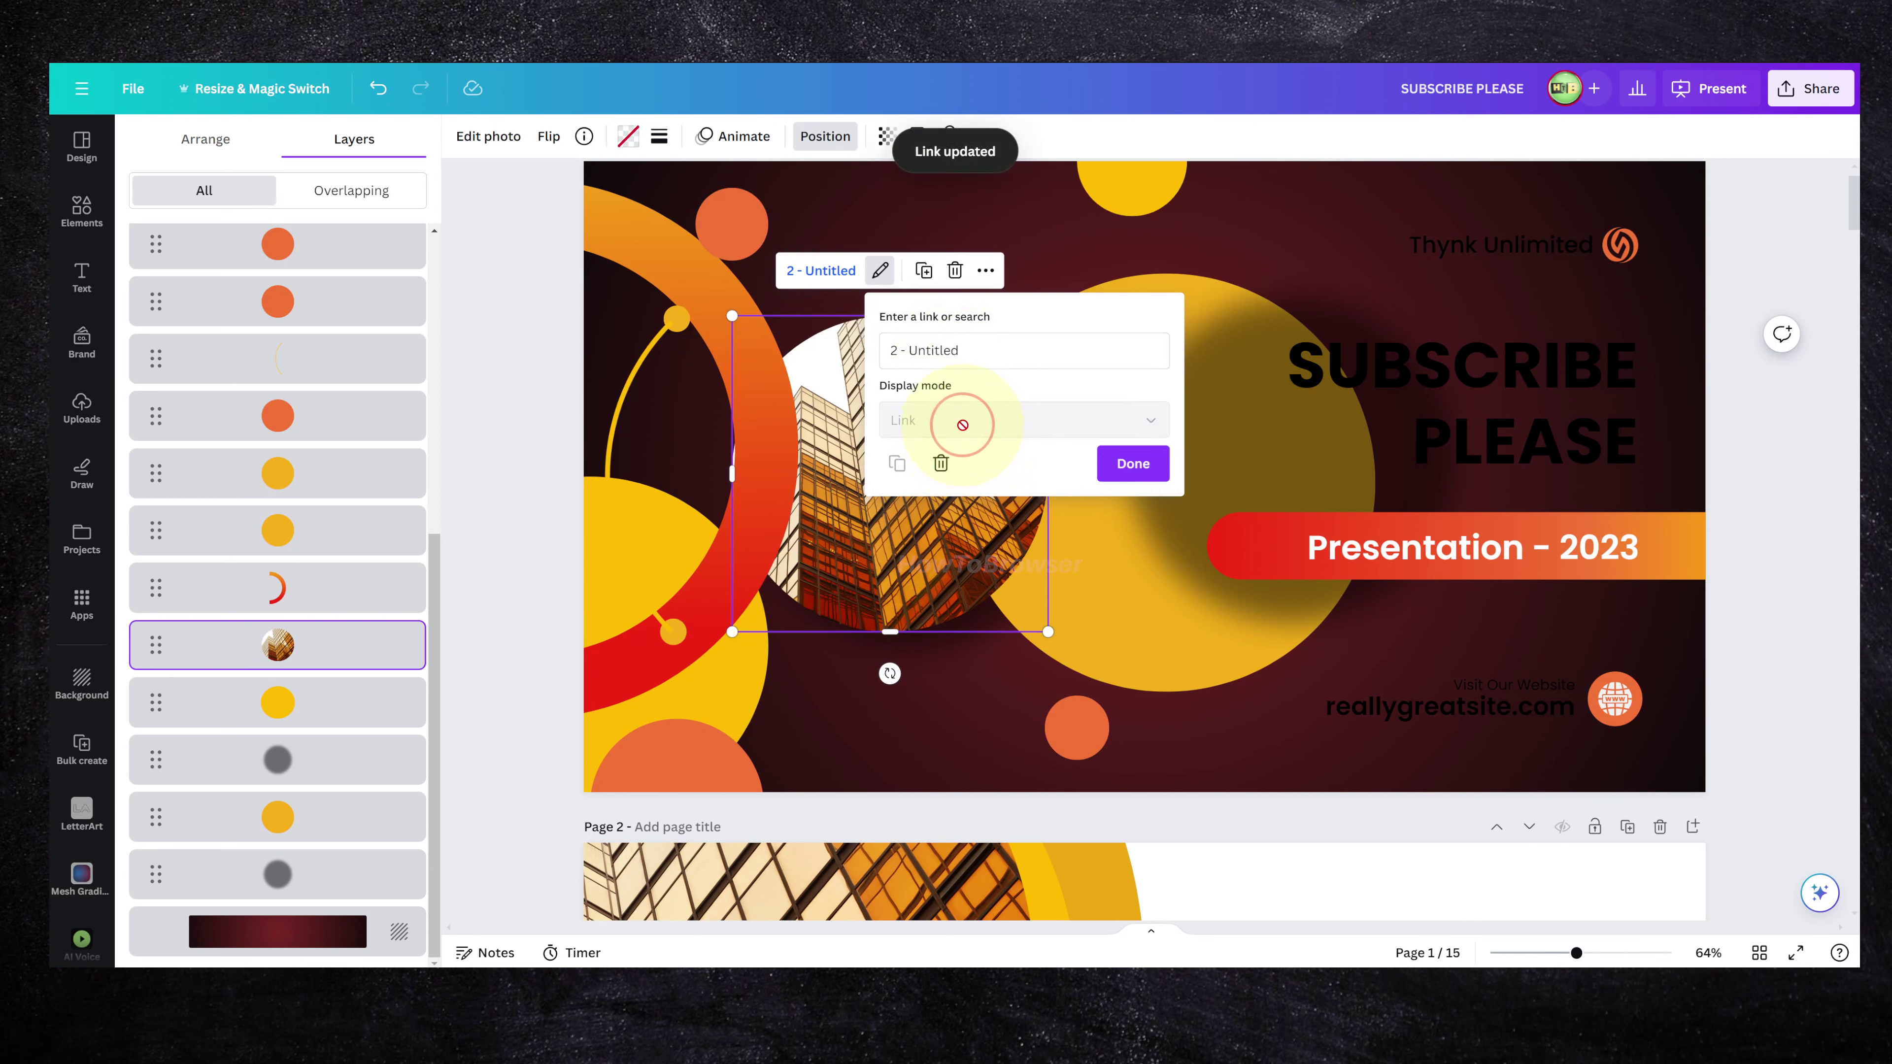
left_click(944, 463)
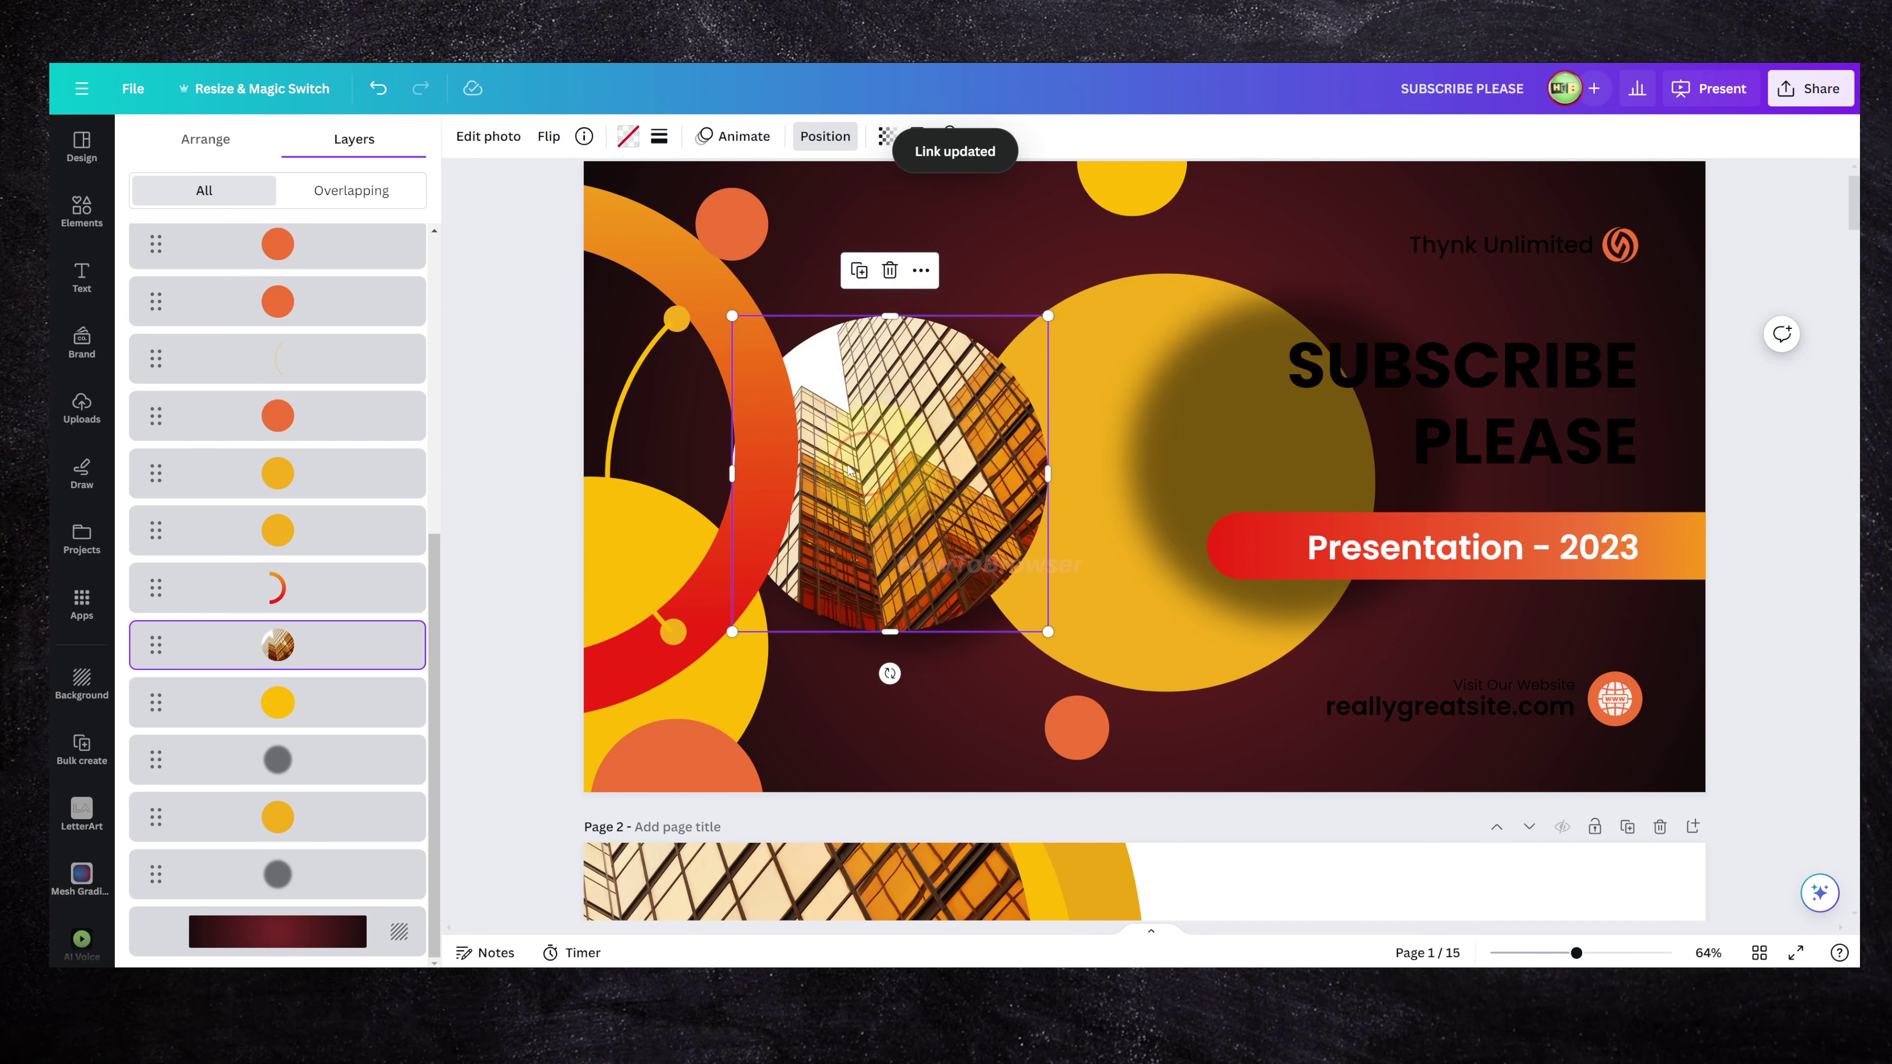